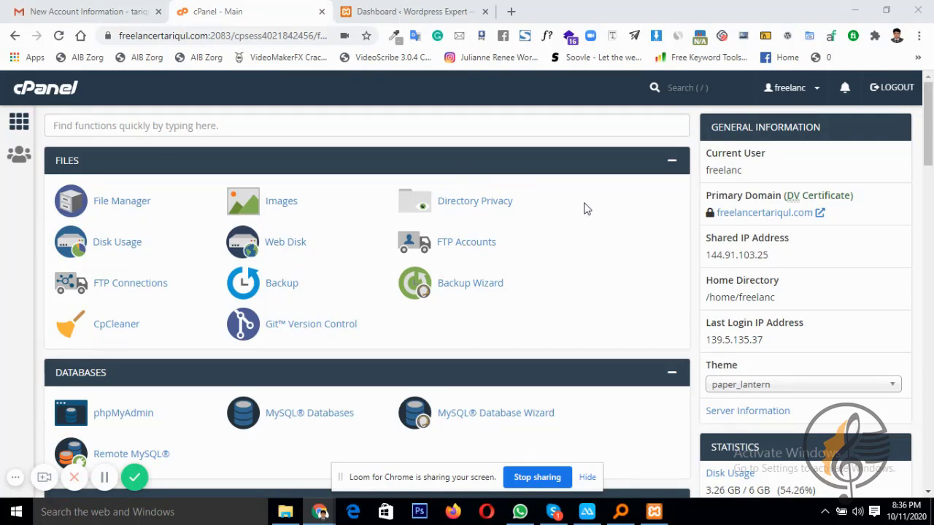
# Go to Plugins > Add New on the local WordPress Expert site's dashboard
pyautogui.click(418, 12)
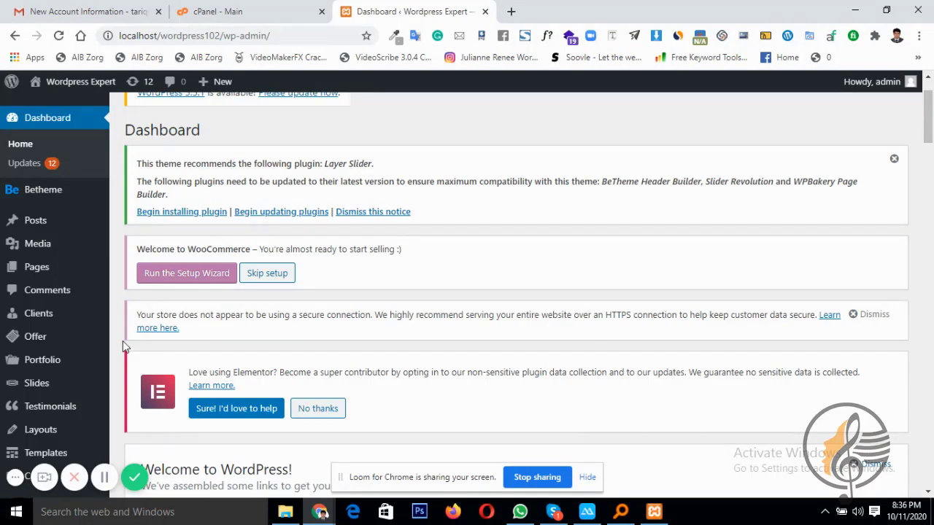
pyautogui.scroll(-2, 59, 307)
pyautogui.scroll(-3, 73, 358)
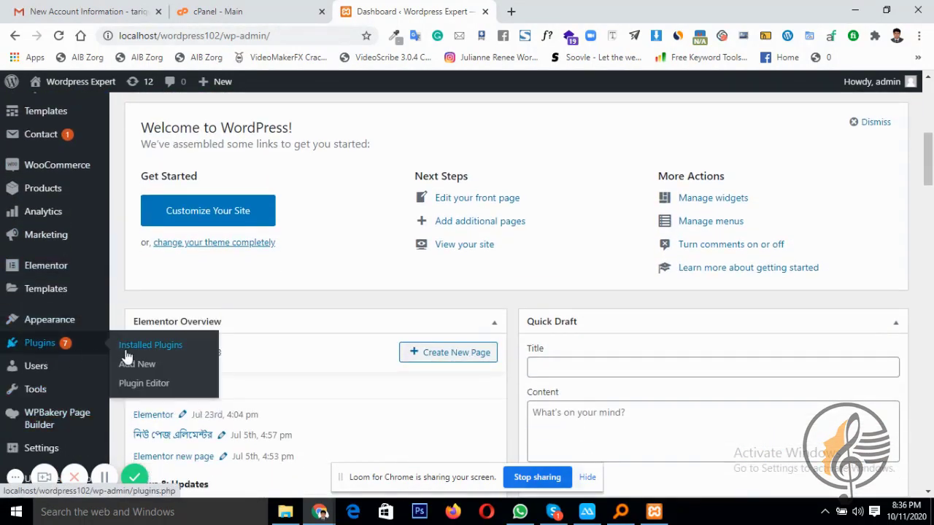
pyautogui.click(132, 366)
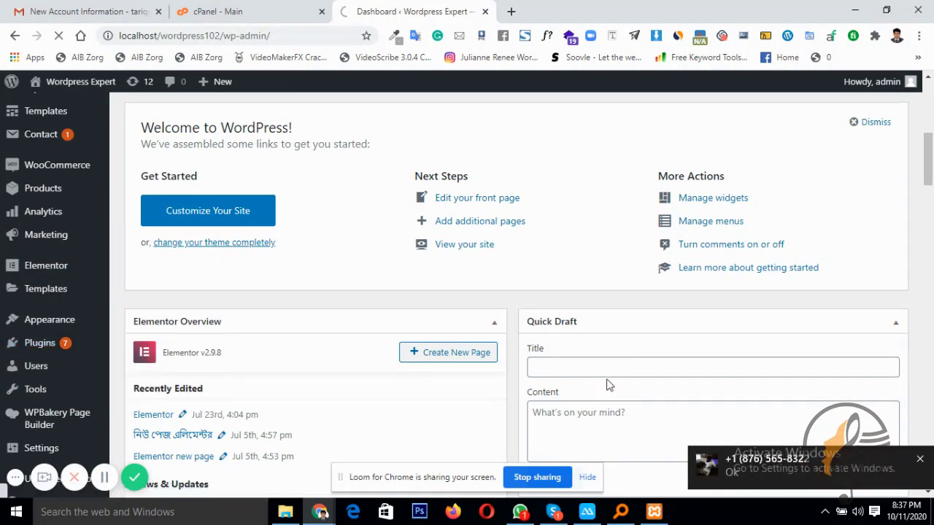
pyautogui.click(920, 459)
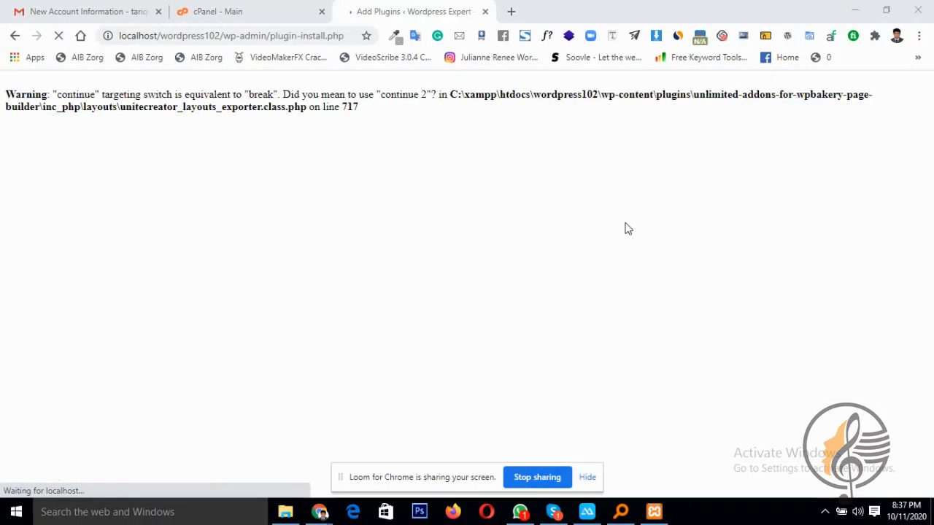
# Search plugins for 'all in one wp migration' and install the All-in-One WP Migration result
pyautogui.scroll(-2, 779, 290)
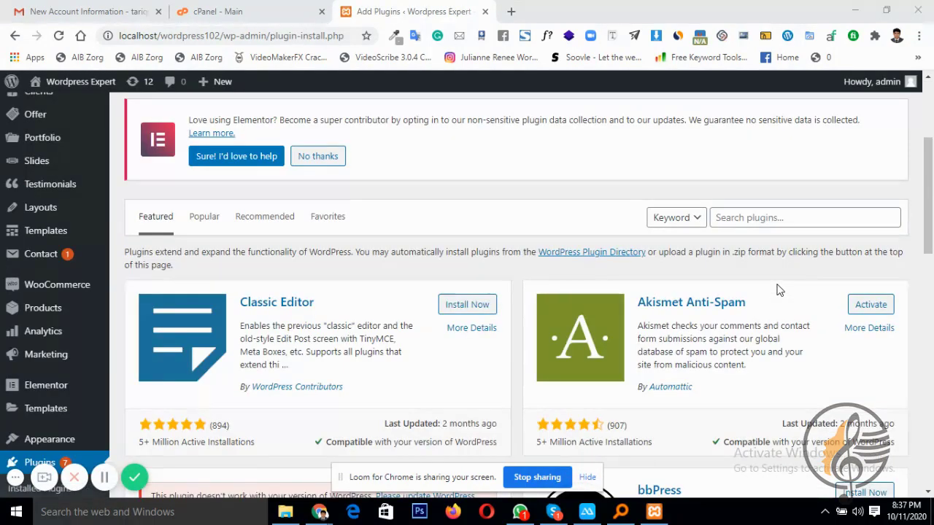
pyautogui.click(778, 223)
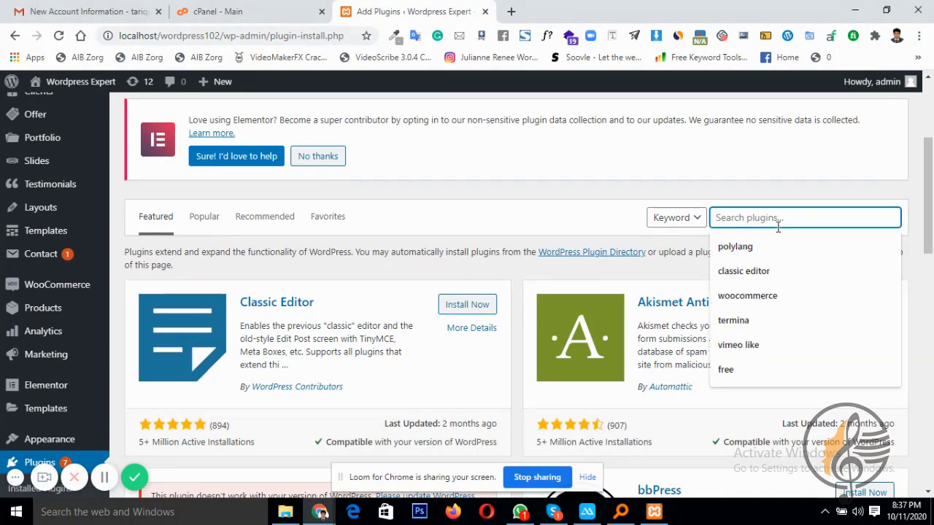
pyautogui.write('w')
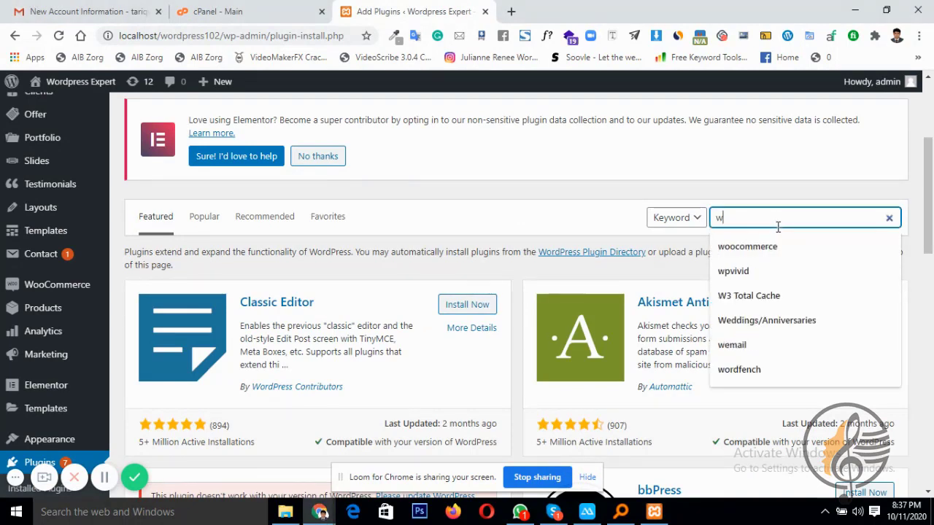
pyautogui.write('p')
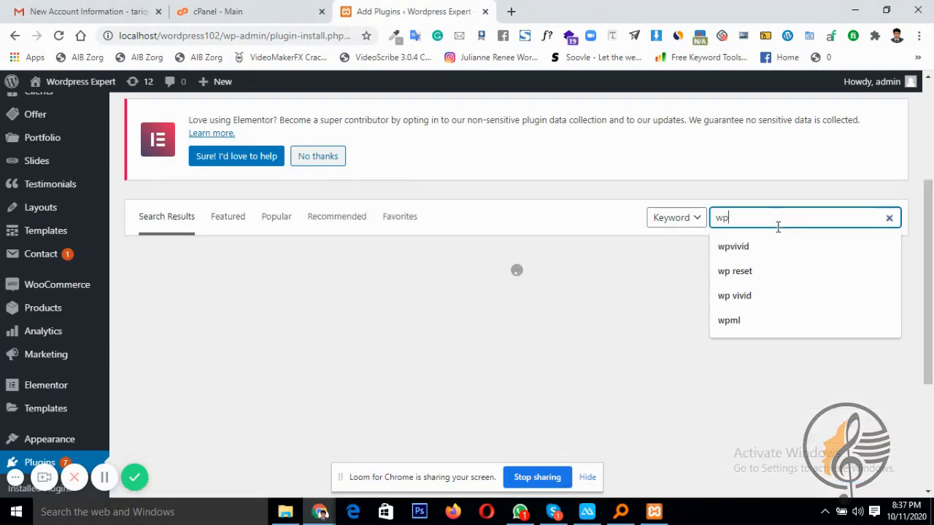
pyautogui.press('BackSpace')
pyautogui.press('BackSpace')
pyautogui.write('al')
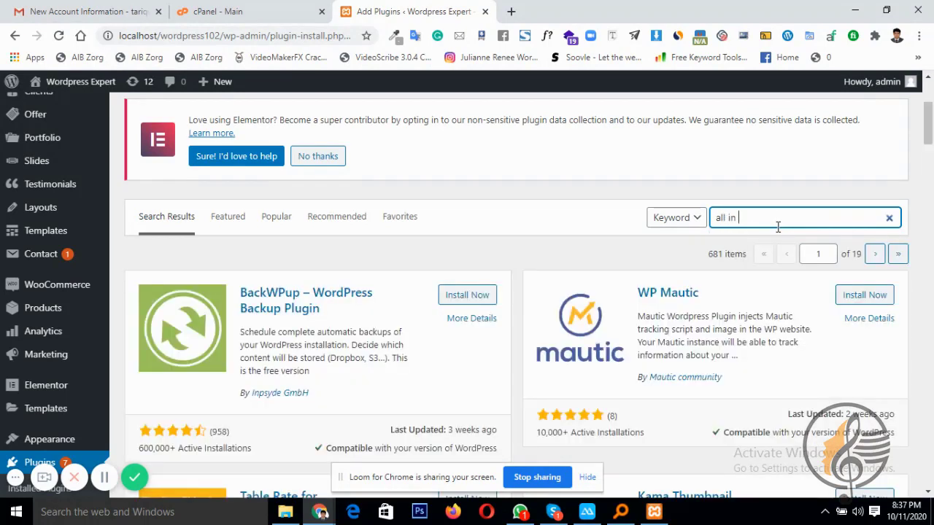
pyautogui.write('l in on')
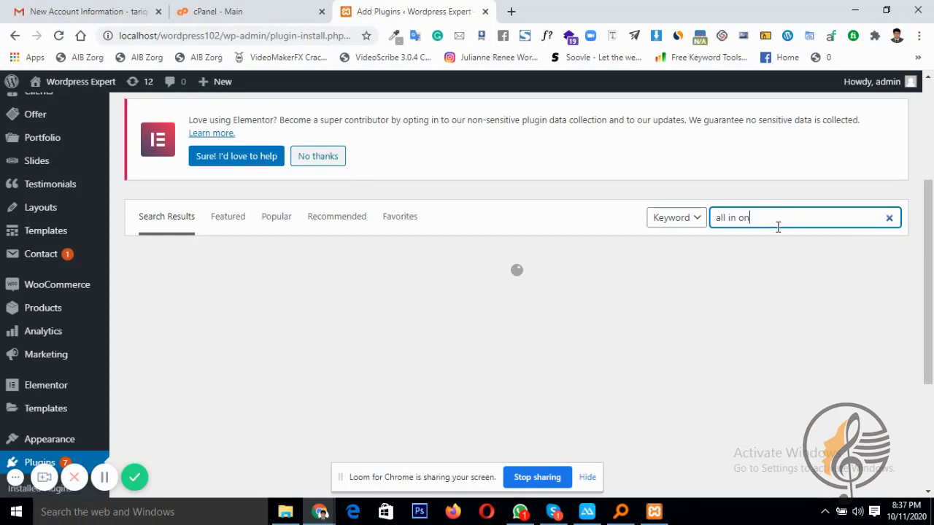
pyautogui.write('e wp migration')
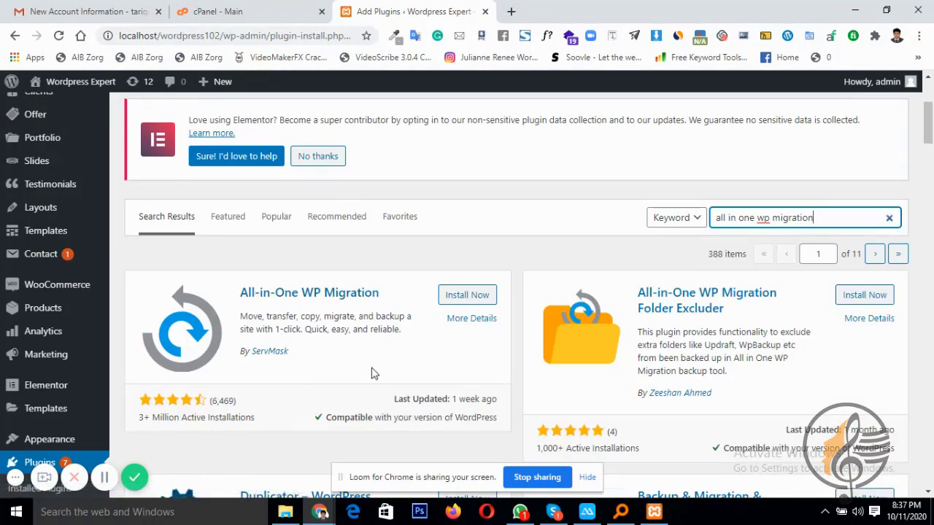
pyautogui.click(469, 298)
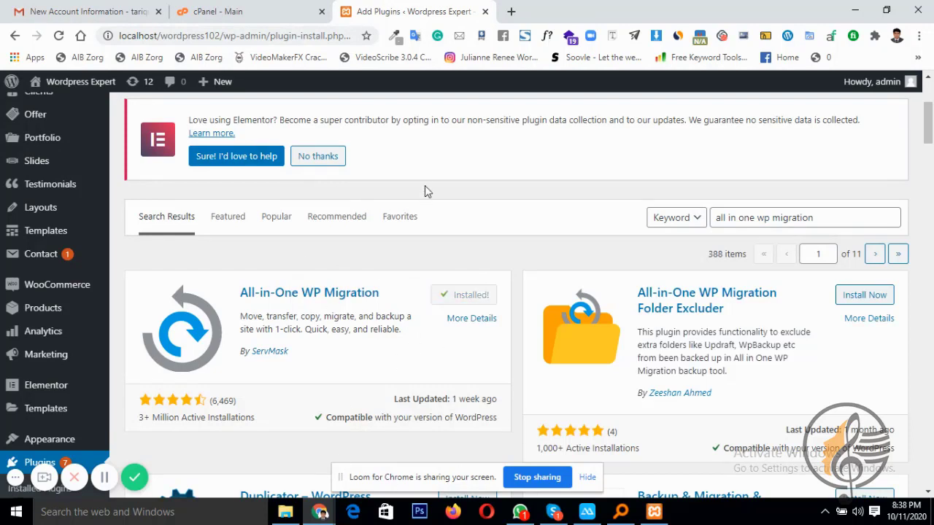
# Activate the migration plugin, then open WordPress Manager by Softaculous in cPanel
pyautogui.click(474, 301)
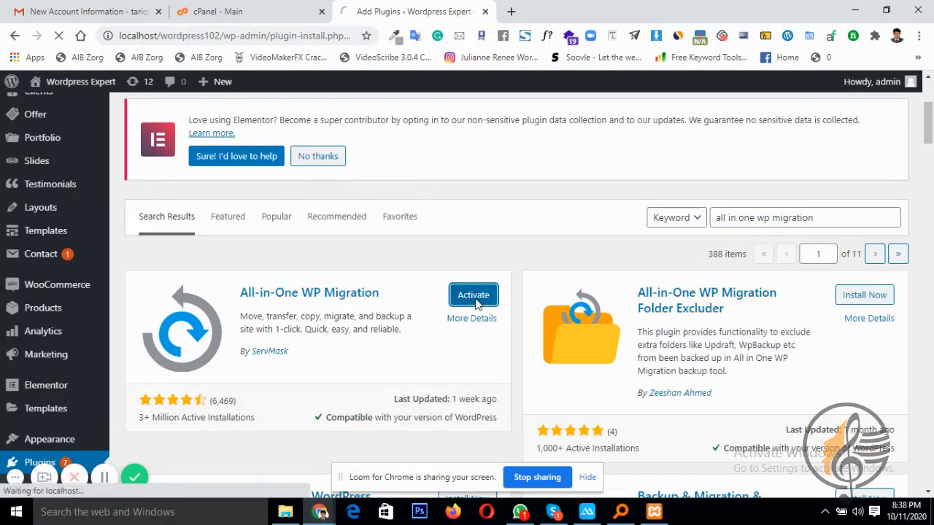
pyautogui.hotkey('ctrl', 'shift', 'Tab')
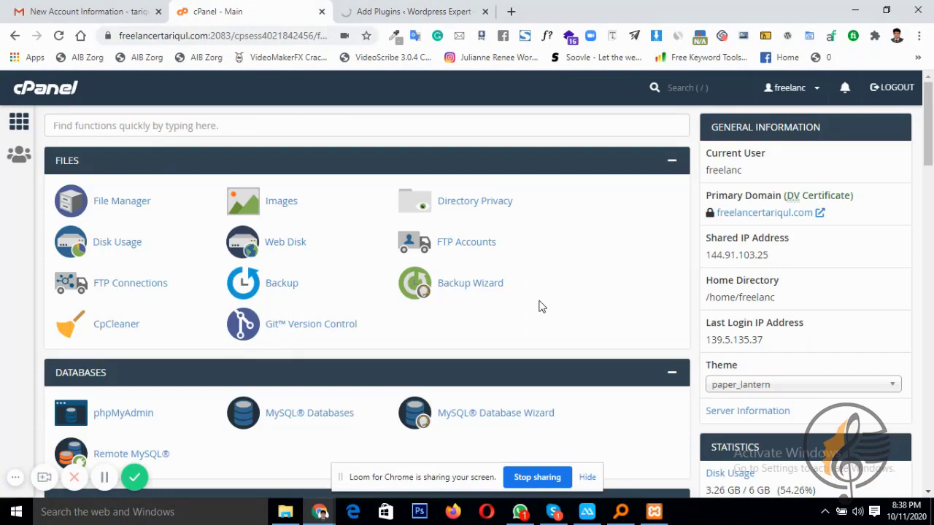
pyautogui.scroll(-15, 538, 306)
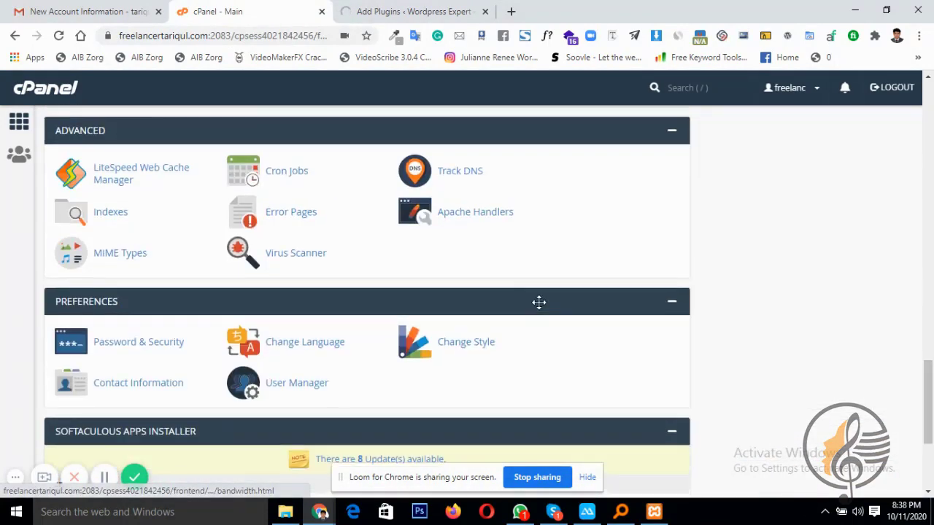
pyautogui.scroll(4, 538, 302)
pyautogui.scroll(1, 22, 305)
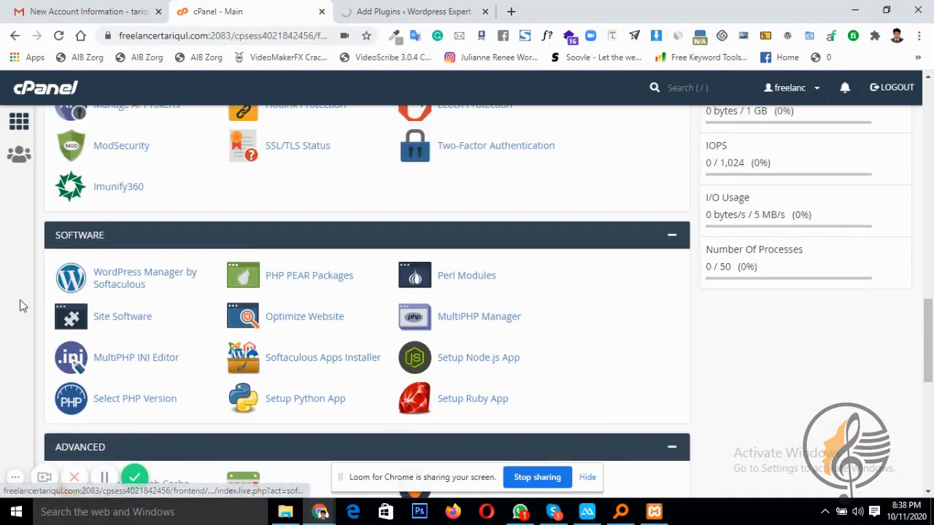
pyautogui.scroll(1, 125, 292)
pyautogui.scroll(-1, 124, 293)
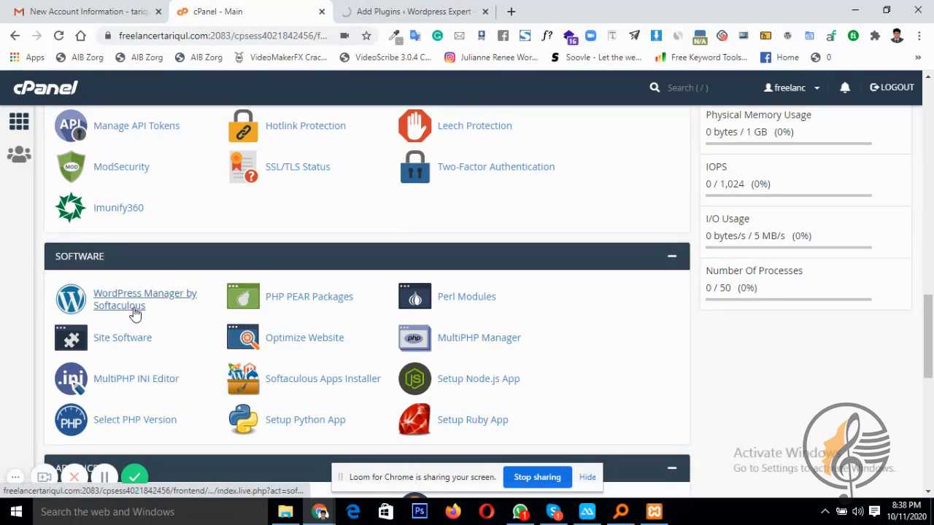
pyautogui.click(111, 307)
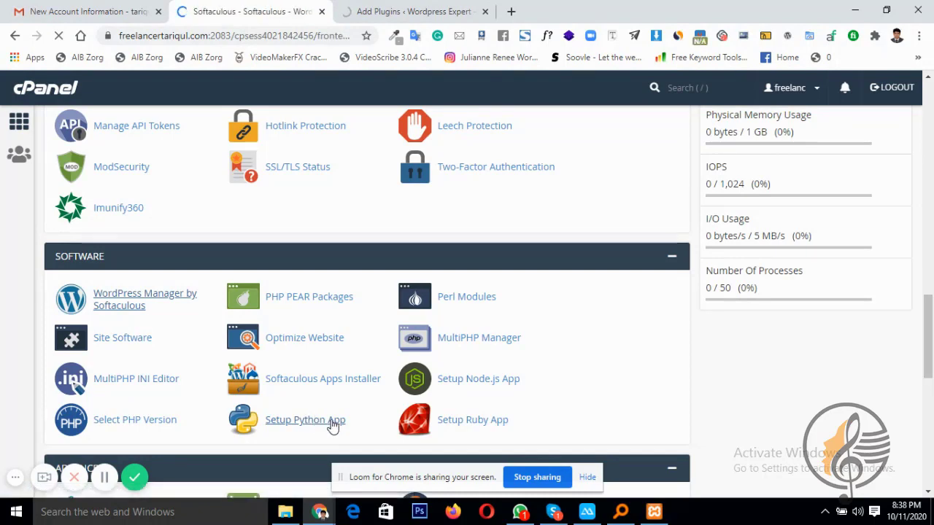
pyautogui.click(389, 9)
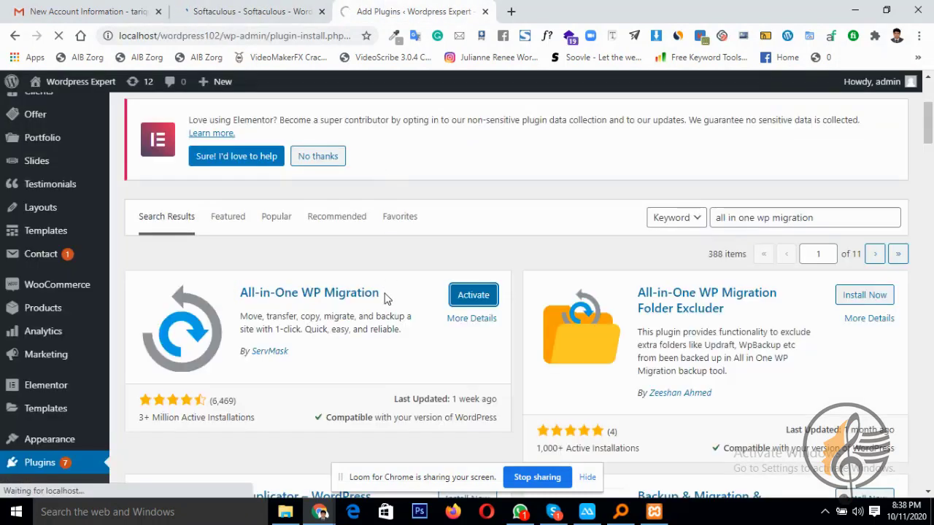
pyautogui.click(216, 10)
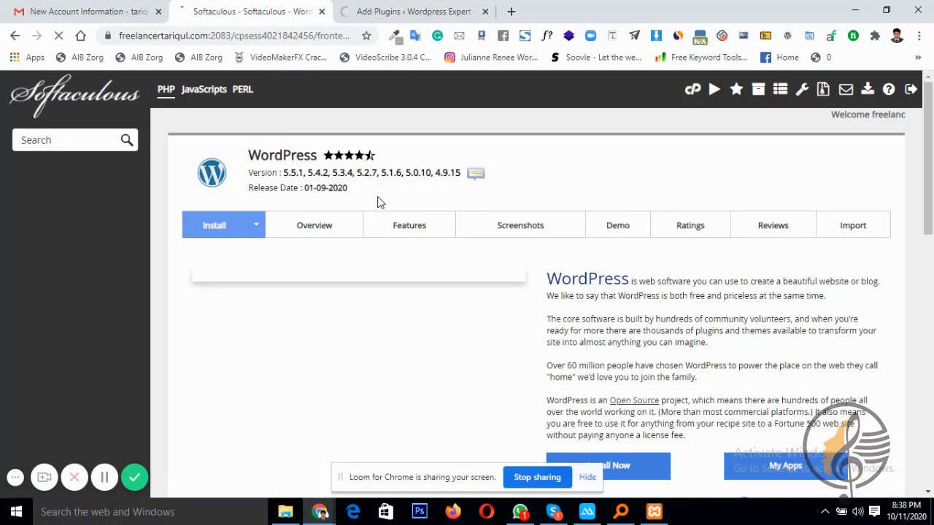
pyautogui.scroll(-2, 377, 202)
pyautogui.scroll(3, 380, 175)
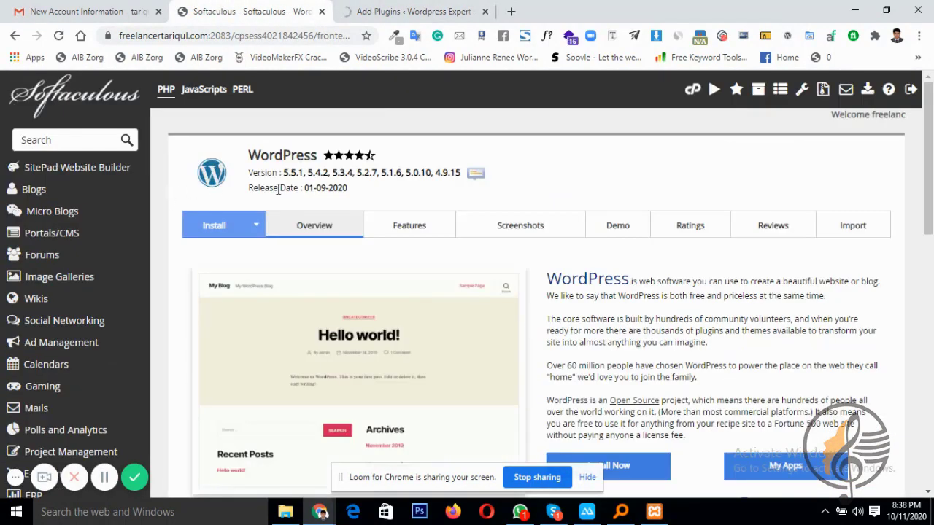
pyautogui.click(254, 224)
pyautogui.click(226, 280)
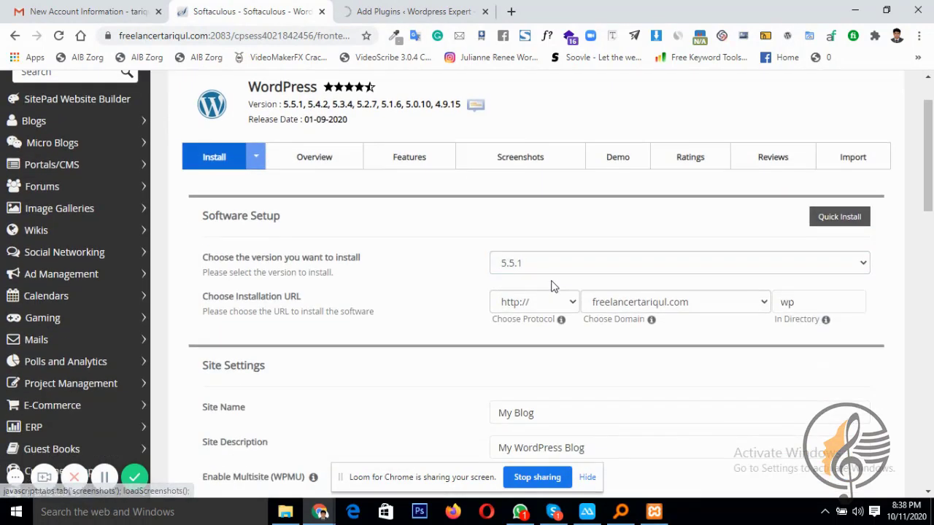
pyautogui.scroll(-3, 552, 266)
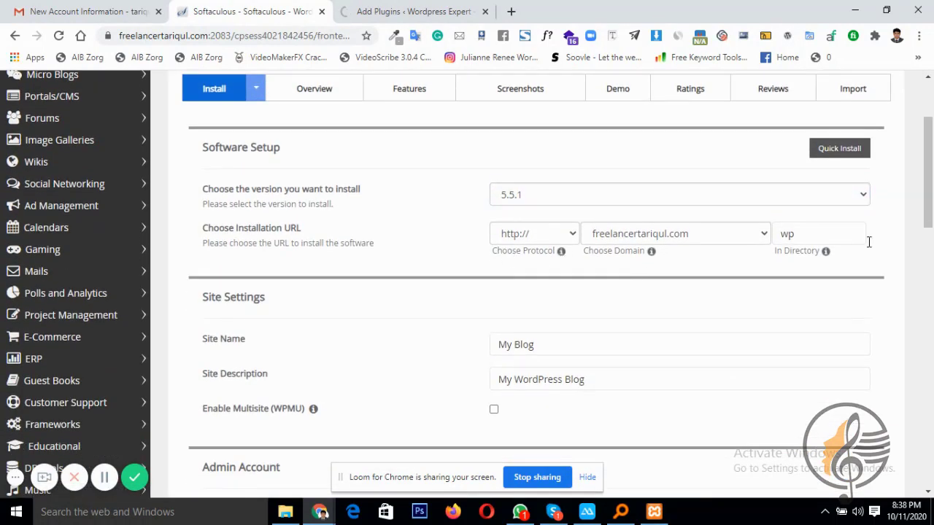
pyautogui.click(813, 232)
pyautogui.click(401, 287)
pyautogui.moveTo(825, 251)
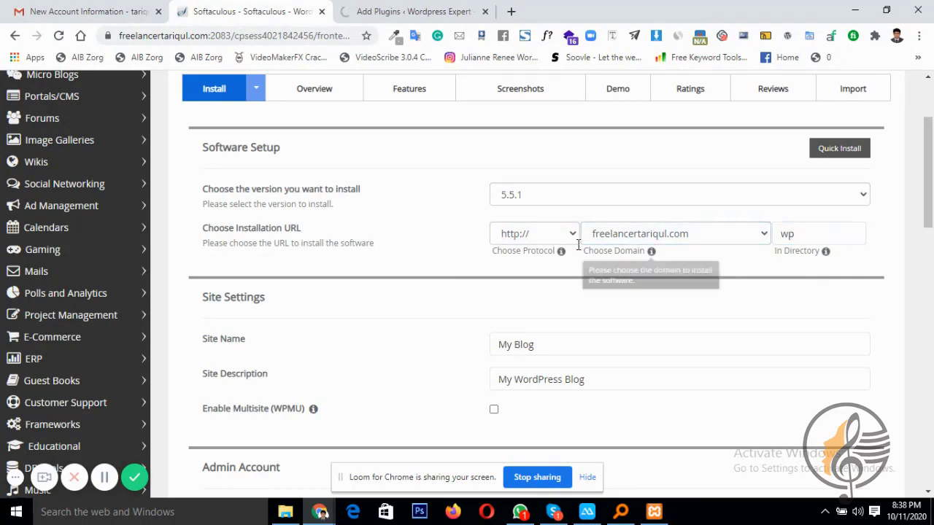
pyautogui.click(520, 234)
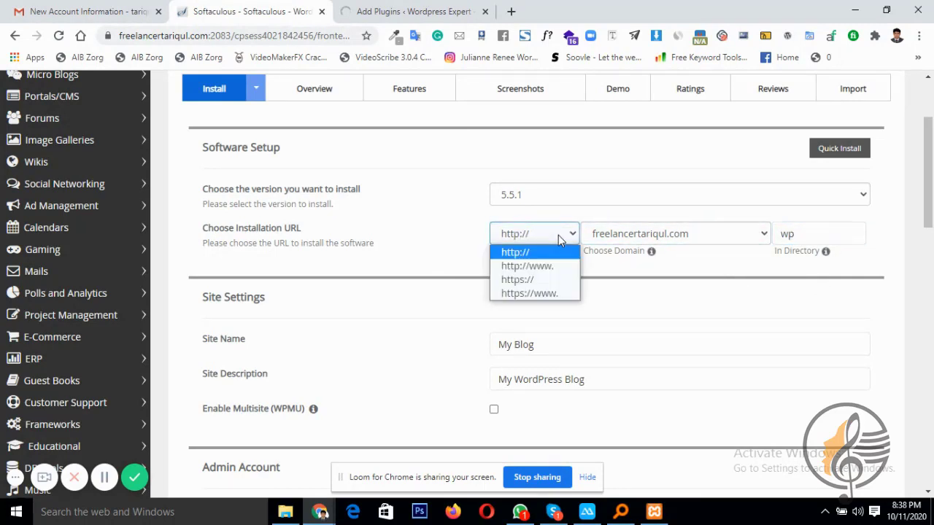
pyautogui.click(538, 278)
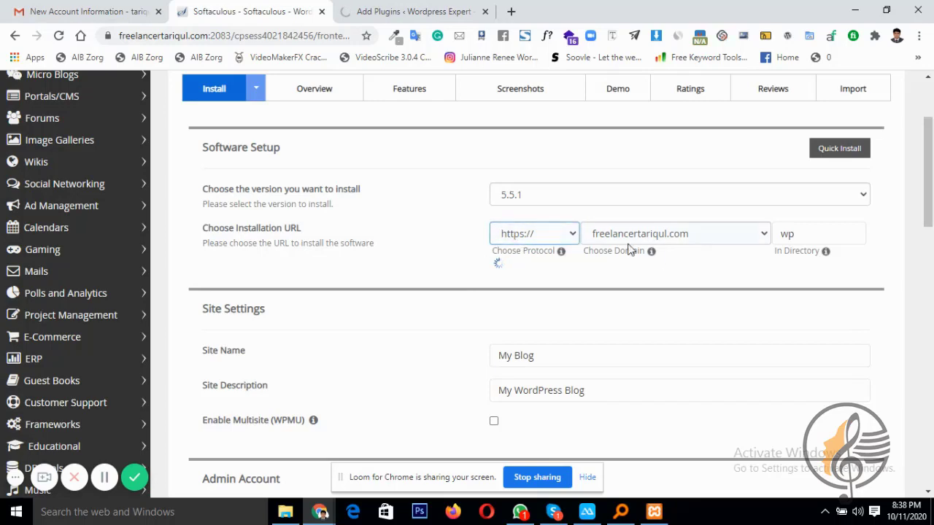
pyautogui.scroll(-4, 678, 261)
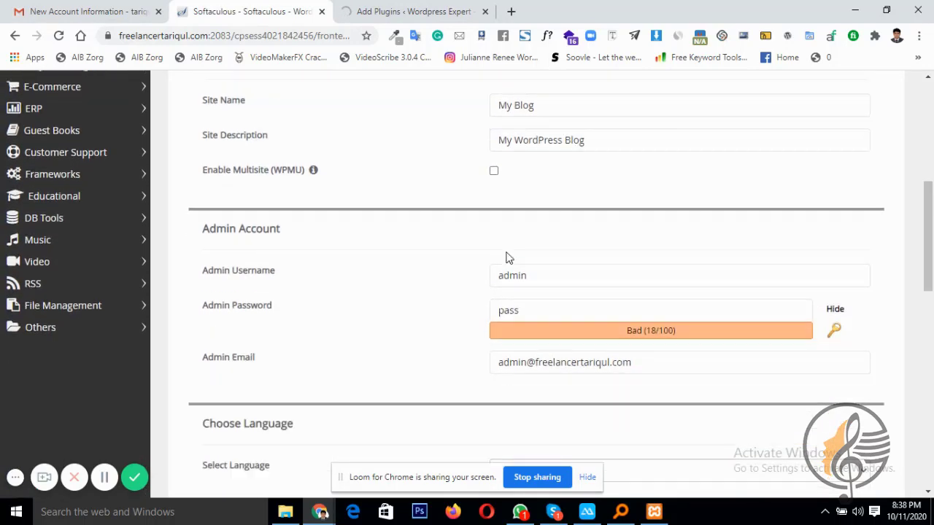
# Lengthen the admin password until the meter shows Strong, then submit the installation
pyautogui.click(557, 239)
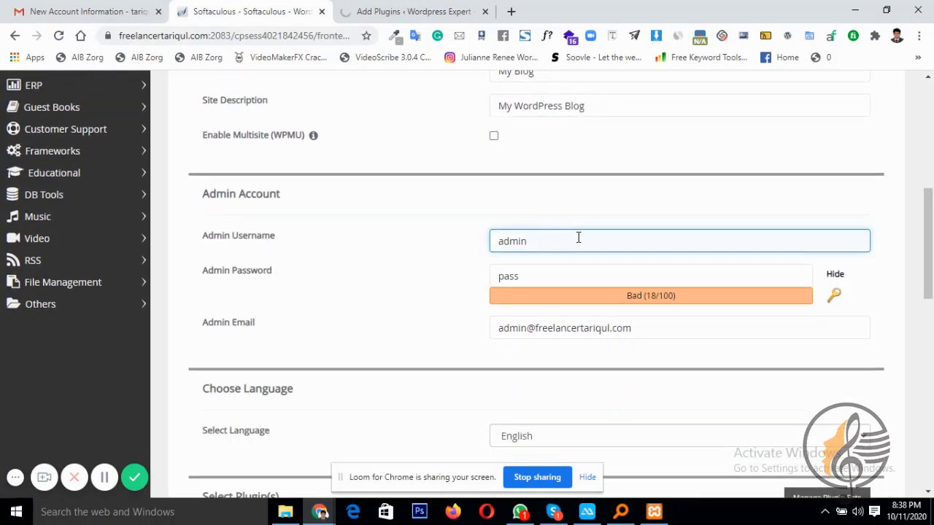
pyautogui.click(550, 283)
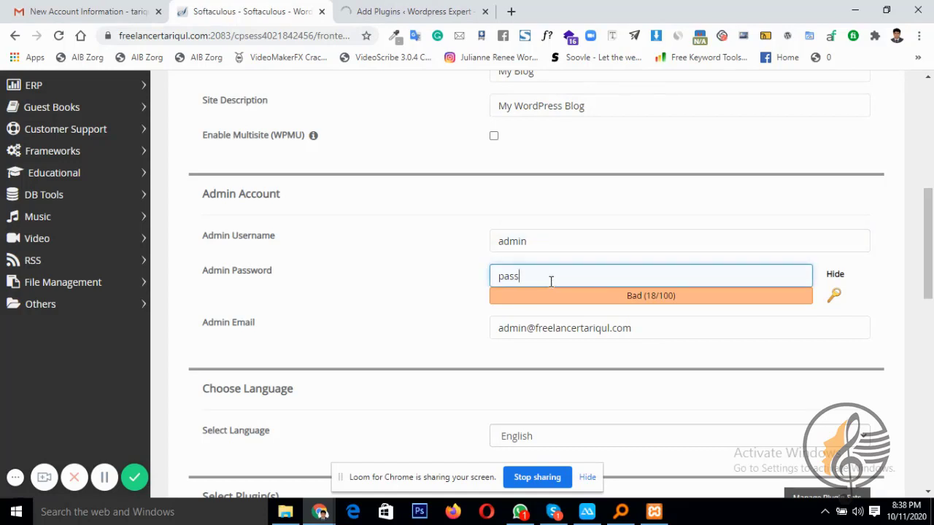
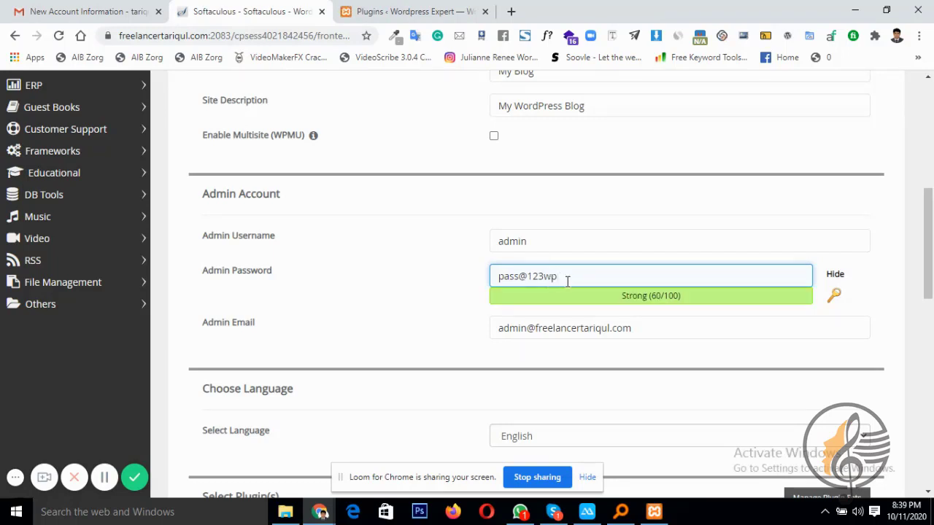
pyautogui.moveTo(567, 281); pyautogui.dragTo(410, 286)
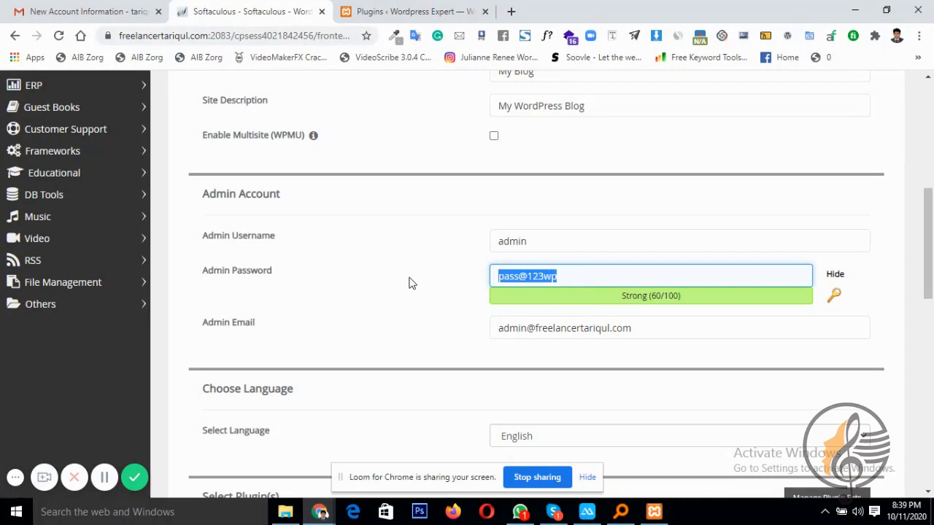
pyautogui.click(520, 326)
pyautogui.scroll(-2, 526, 334)
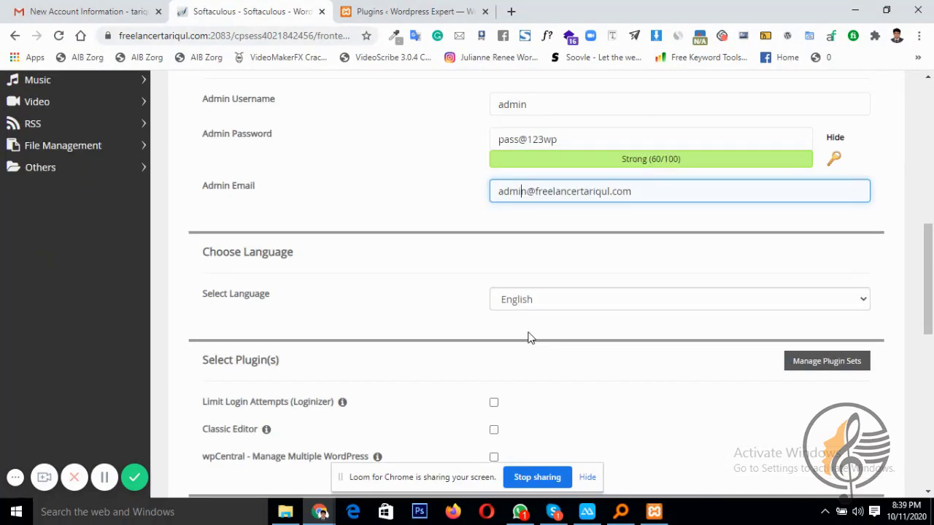
pyautogui.scroll(-3, 529, 338)
pyautogui.scroll(-5, 517, 234)
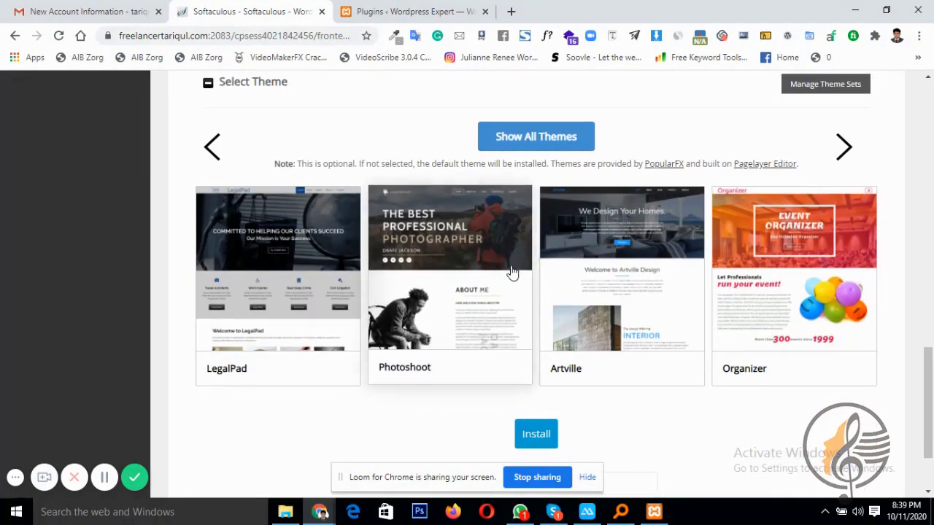
pyautogui.click(533, 329)
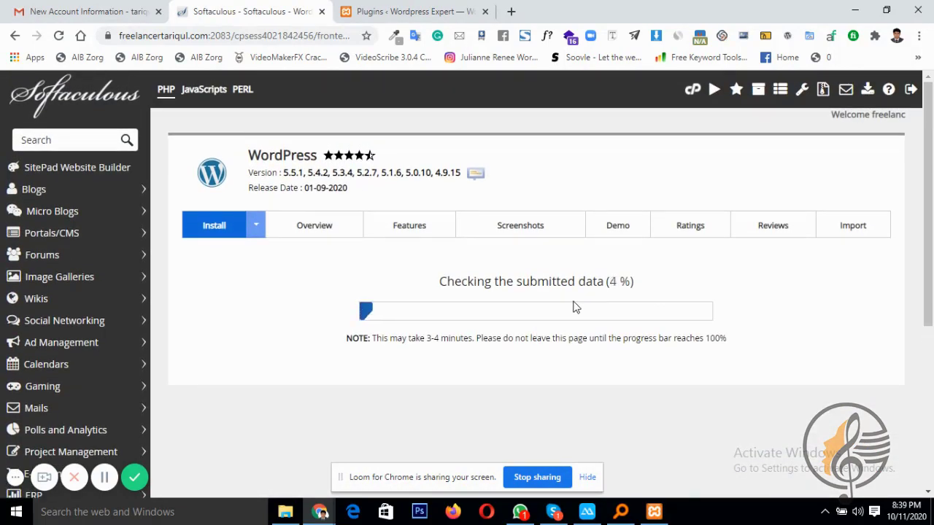
# Open the local site's All-in-One WP Migration Export page and check the completed live installation
pyautogui.click(397, 11)
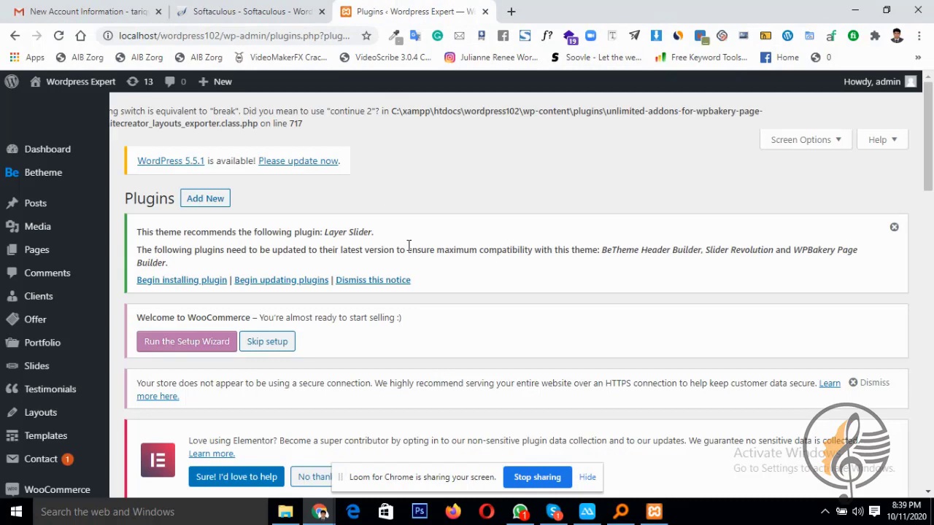
pyautogui.scroll(-5, 409, 245)
pyautogui.click(241, 11)
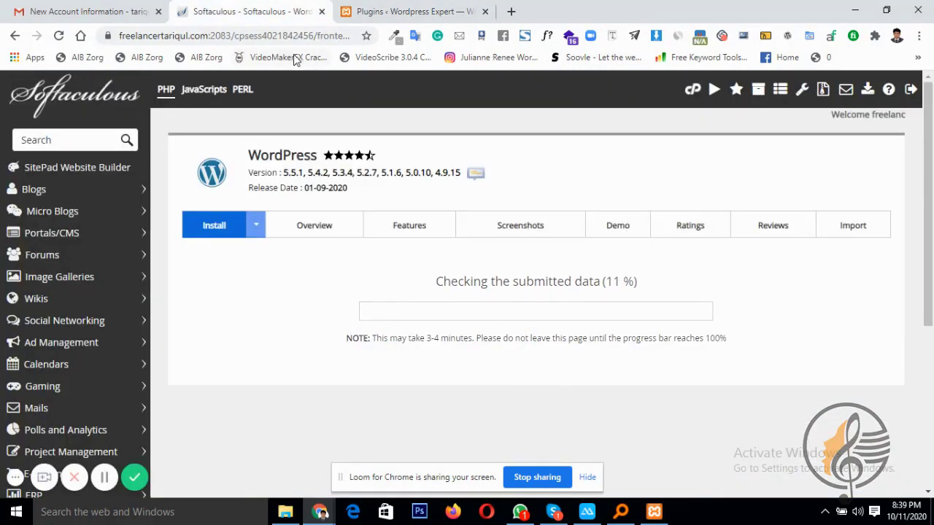
pyautogui.click(427, 6)
pyautogui.scroll(-2, 340, 335)
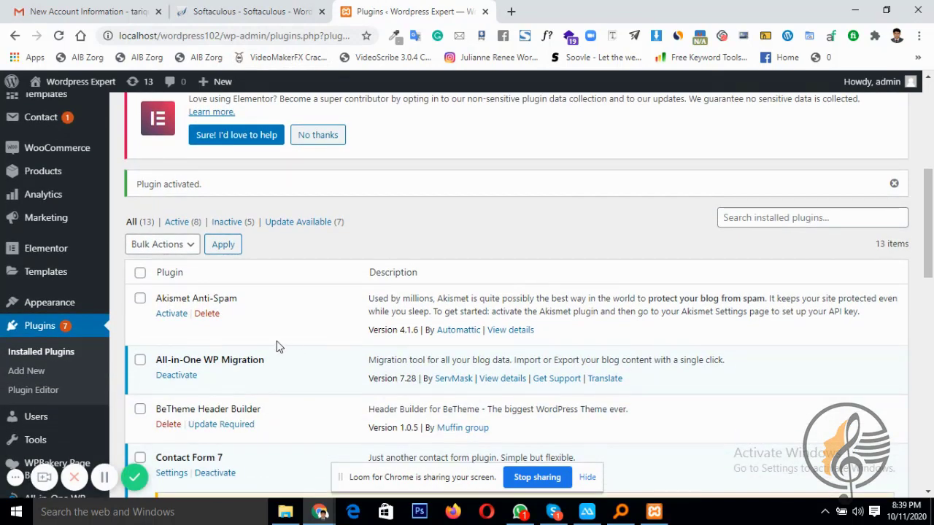
pyautogui.scroll(-3, 277, 346)
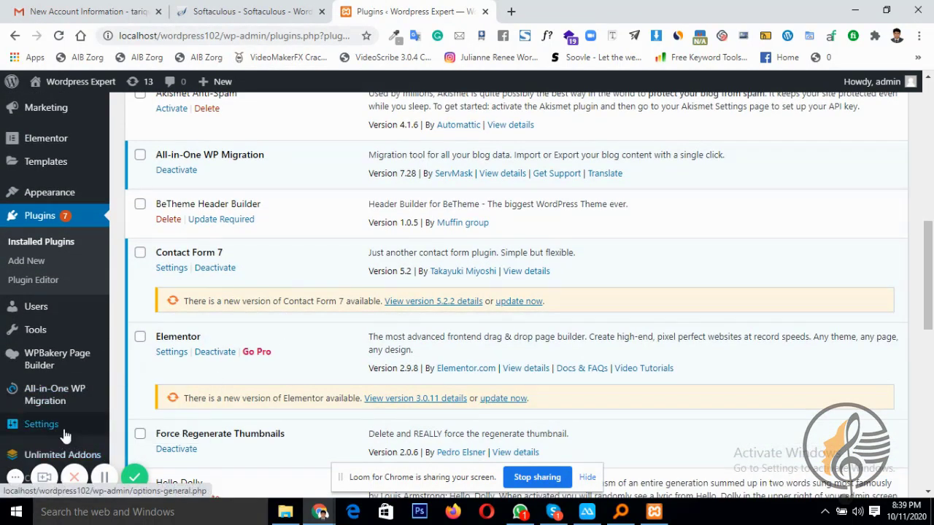
pyautogui.moveTo(46, 405)
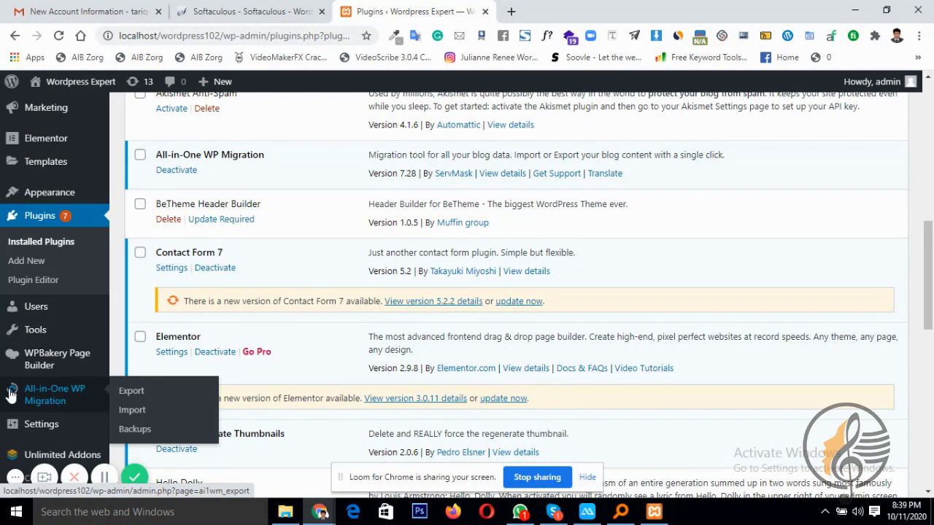
pyautogui.click(124, 393)
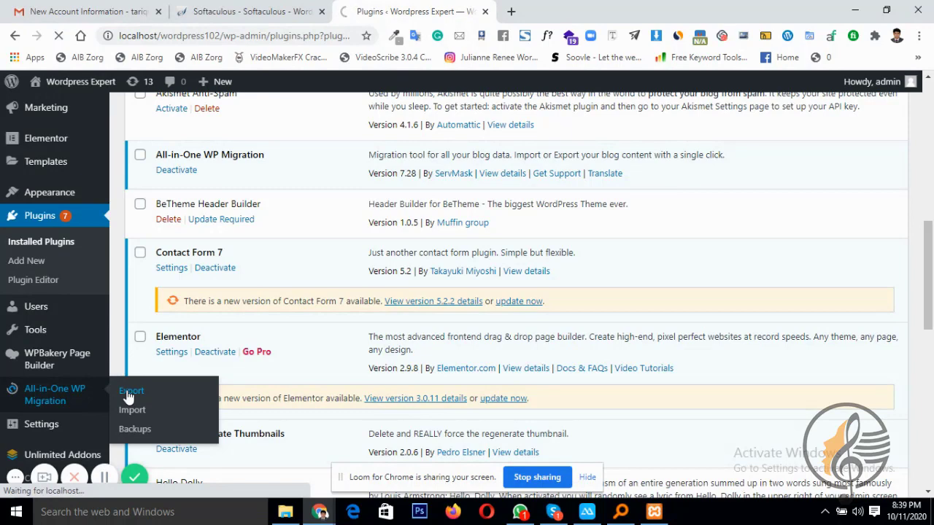
pyautogui.click(219, 11)
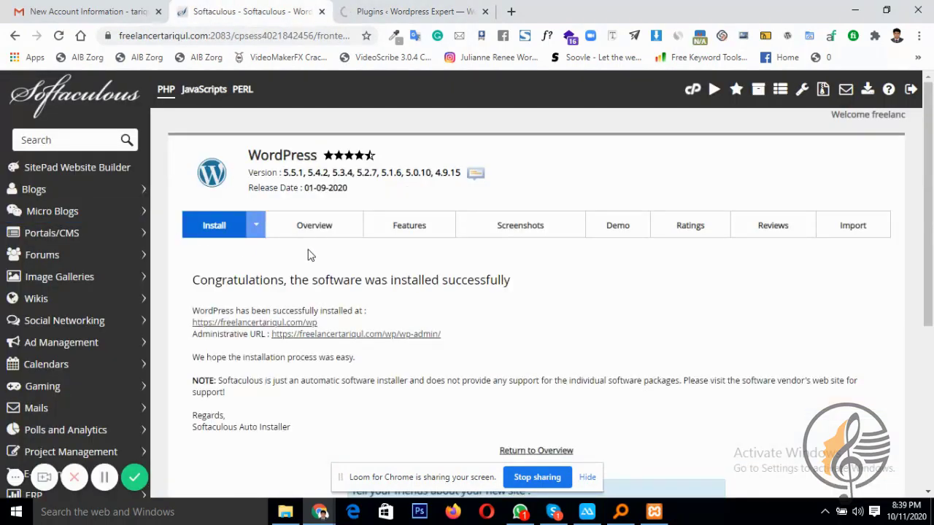
# Open the live site's dashboard via the Administrative URL link, checking the local plugins tab in between
pyautogui.scroll(-1, 311, 255)
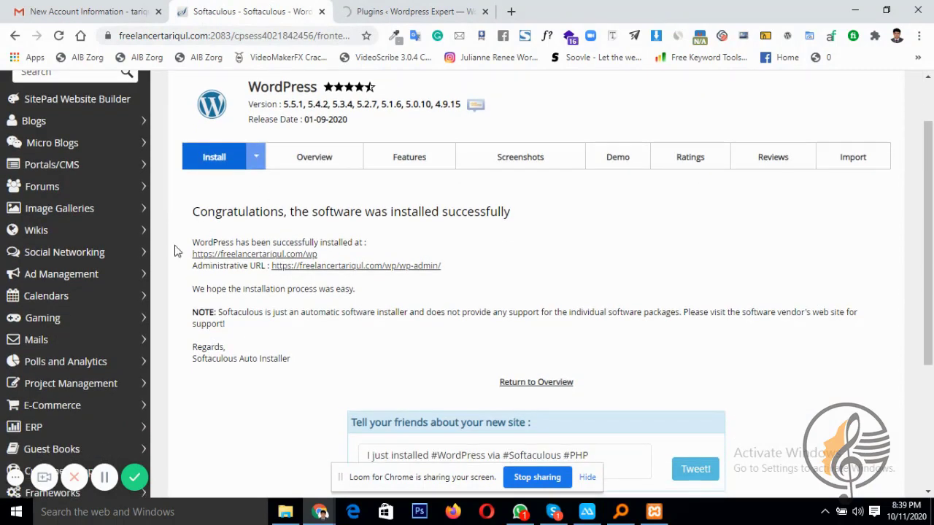
pyautogui.click(339, 268)
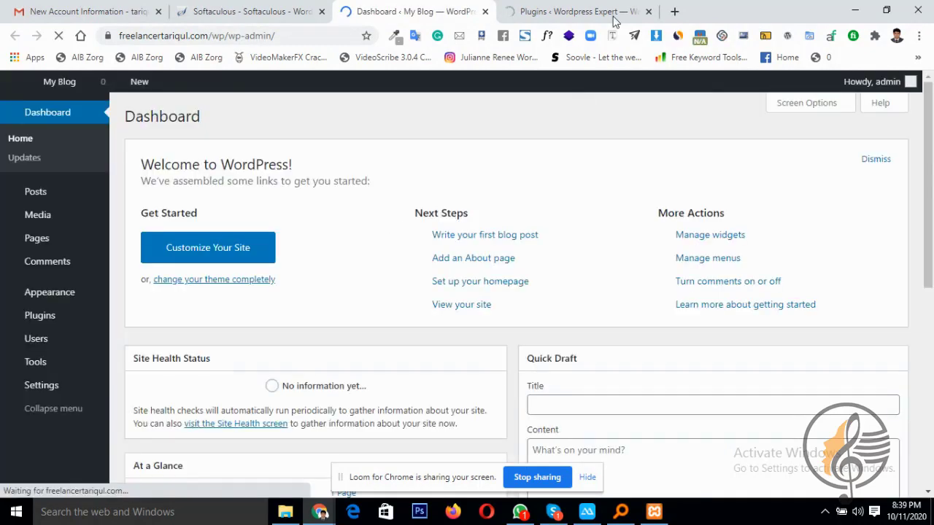
pyautogui.click(615, 18)
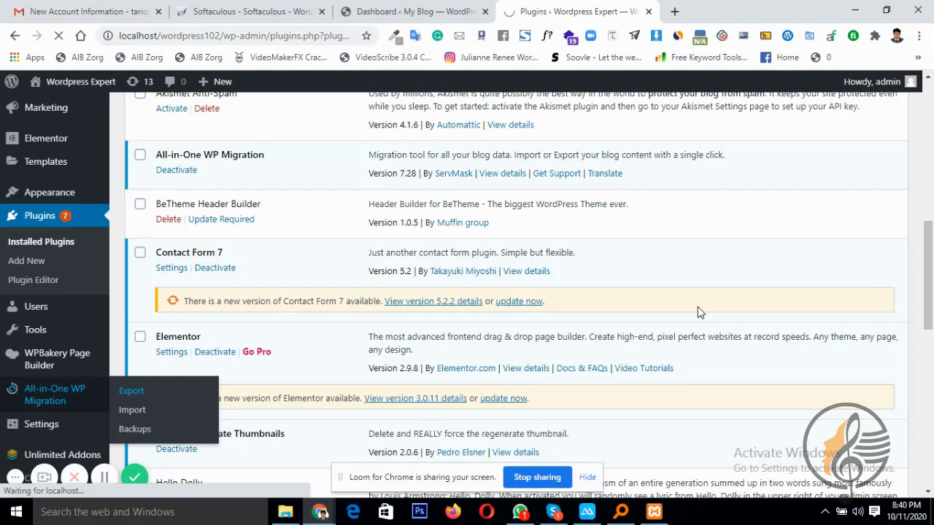
pyautogui.click(361, 11)
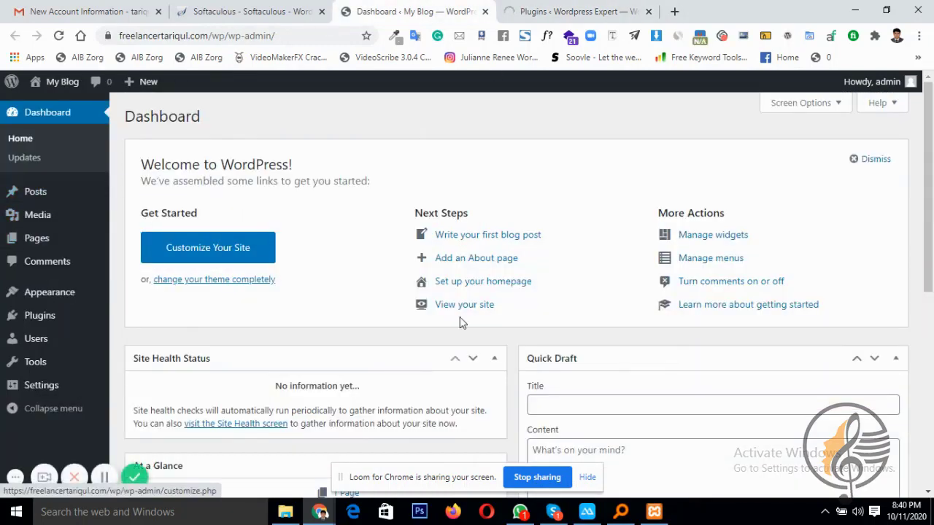
# Choose Export To > File to export the whole local site
pyautogui.click(580, 11)
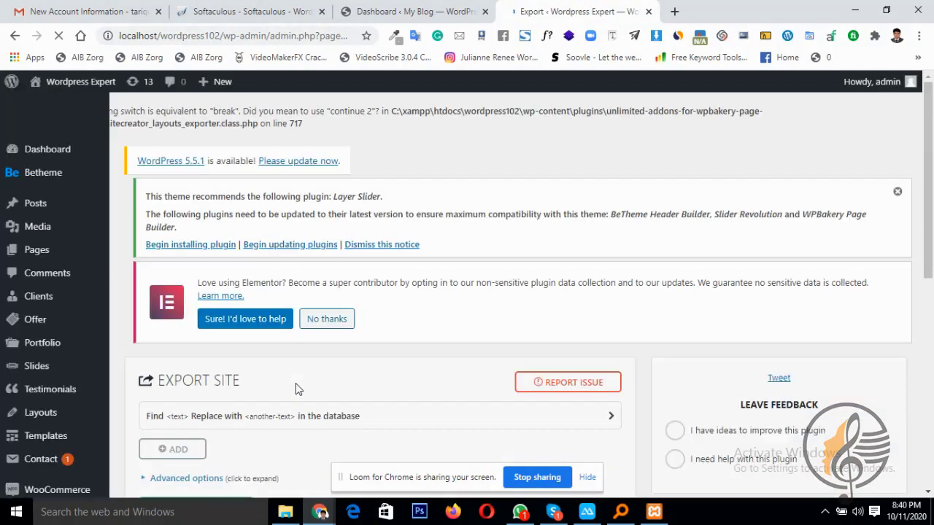
pyautogui.scroll(-3, 295, 383)
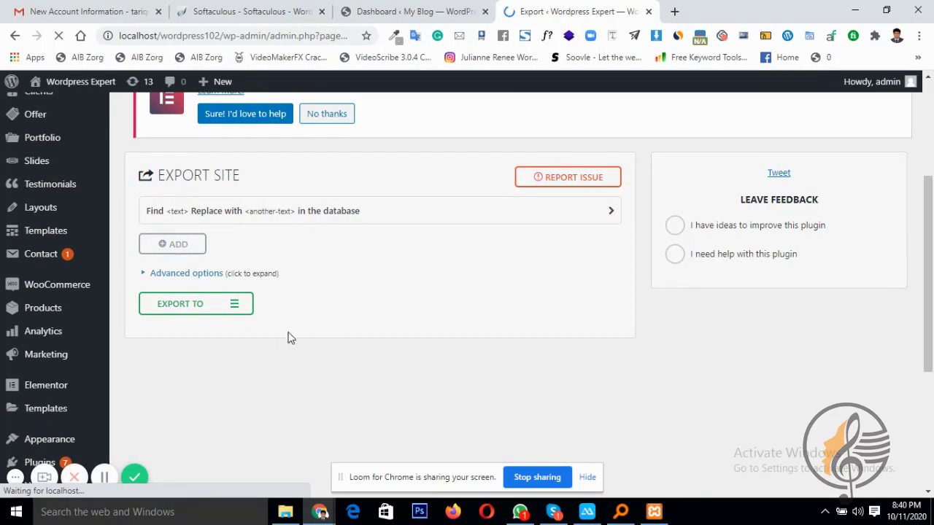
pyautogui.click(185, 310)
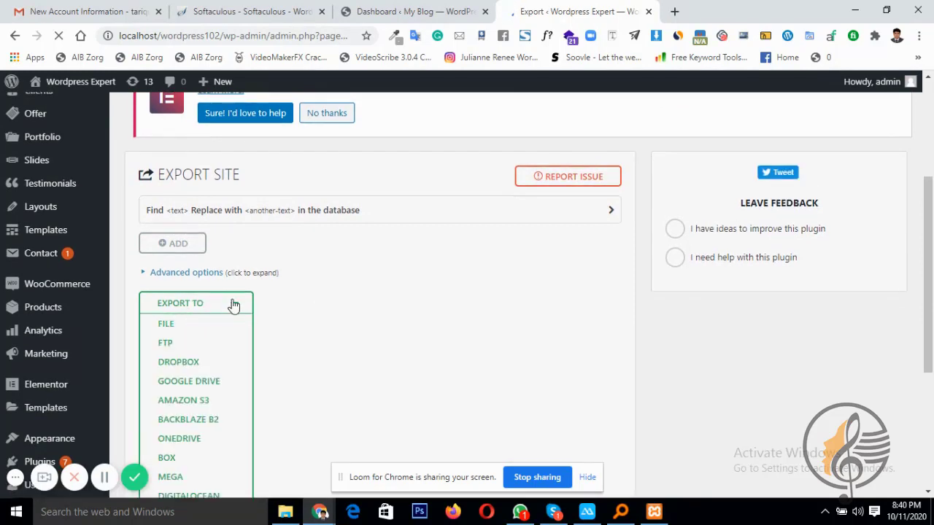
pyautogui.click(165, 326)
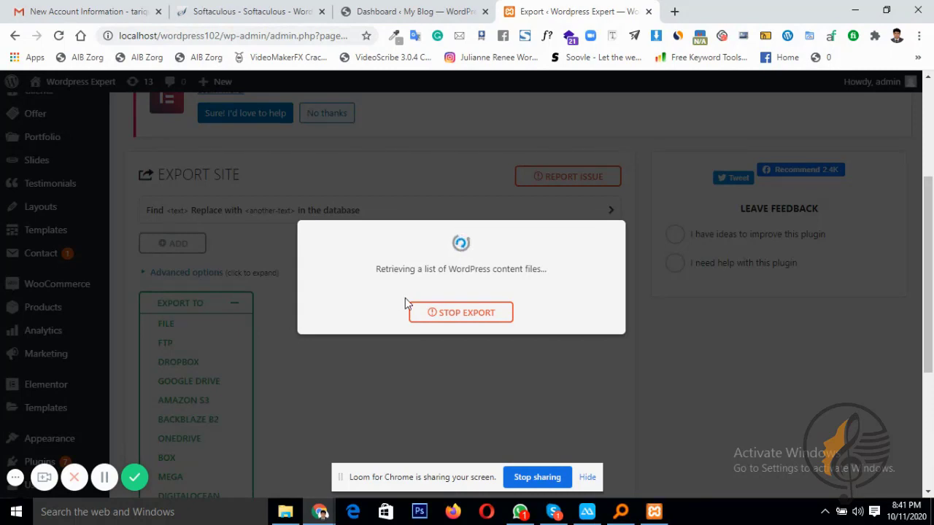
# Switch between the live dashboard and the local export to monitor its file retrieval
pyautogui.click(399, 9)
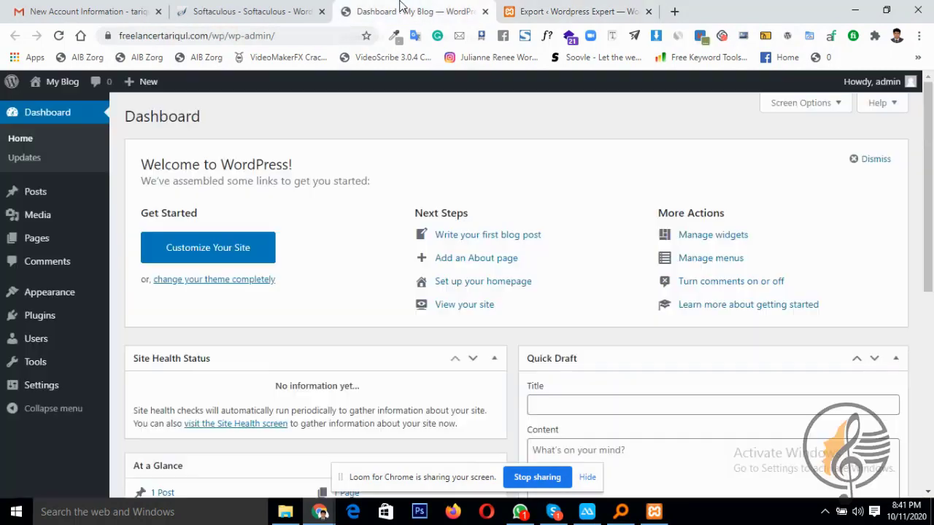
pyautogui.click(595, 11)
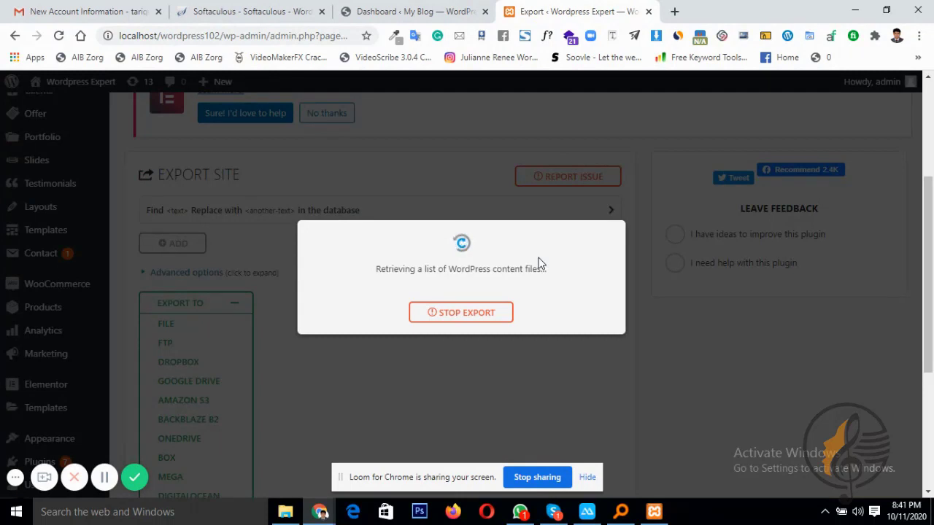
pyautogui.click(434, 11)
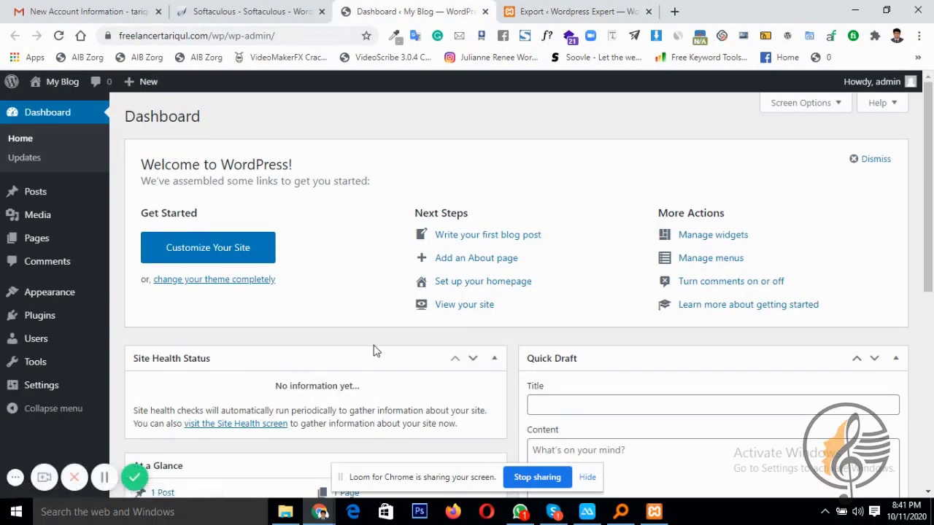
pyautogui.click(617, 9)
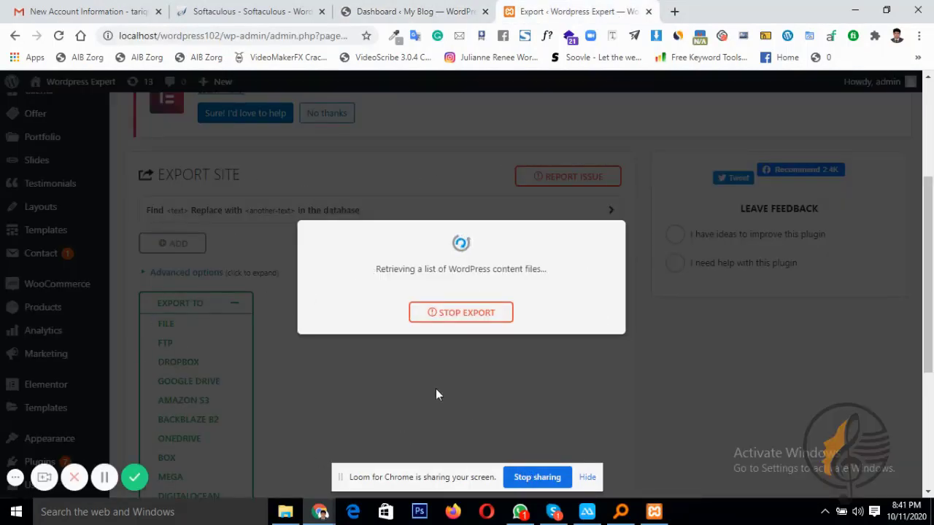
pyautogui.scroll(-3, 371, 404)
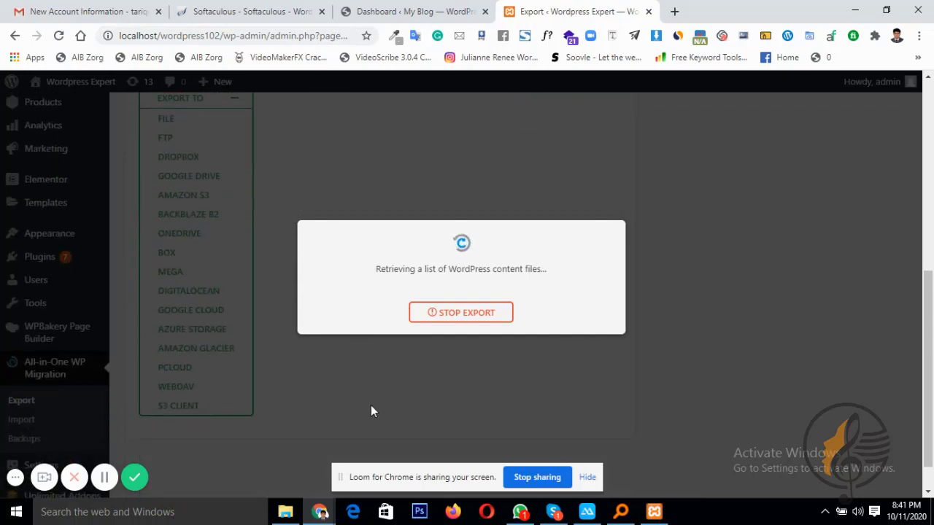
pyautogui.scroll(2, 371, 407)
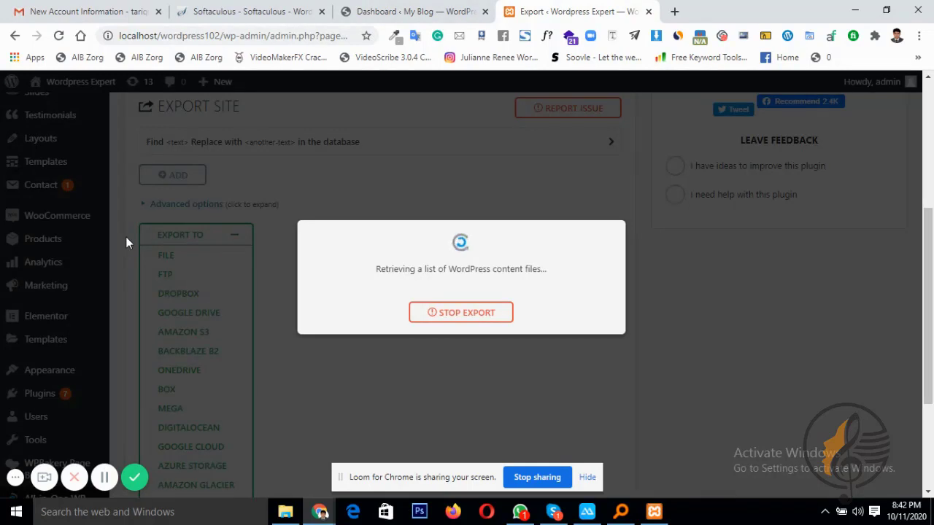
# Upload all-in-one-wp-migration-6.7.zip from the Desktop to the live blog, install it, and activate
pyautogui.click(408, 11)
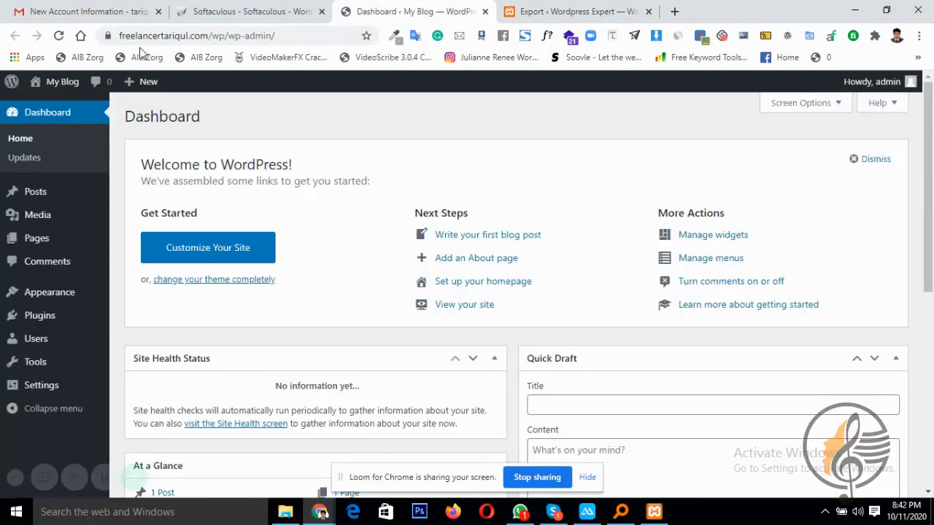
pyautogui.moveTo(37, 319)
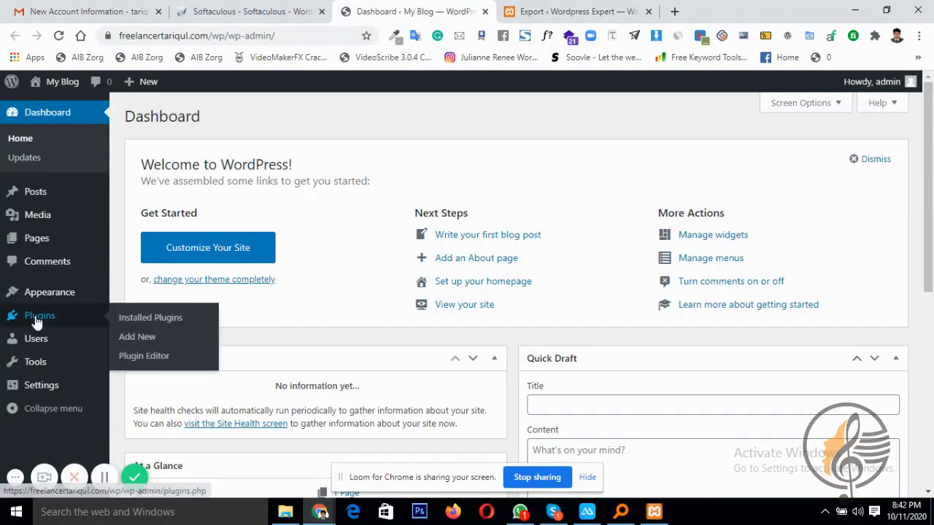
pyautogui.click(145, 341)
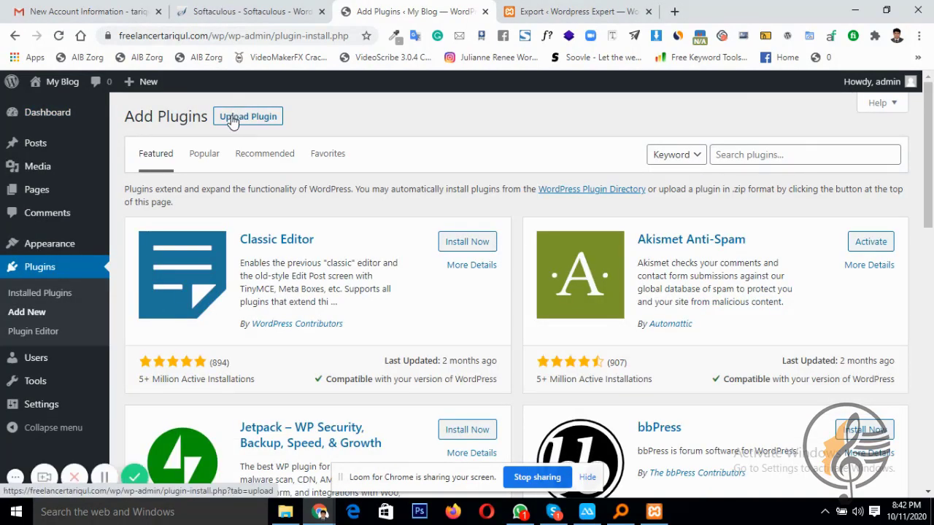
pyautogui.click(232, 122)
pyautogui.click(429, 241)
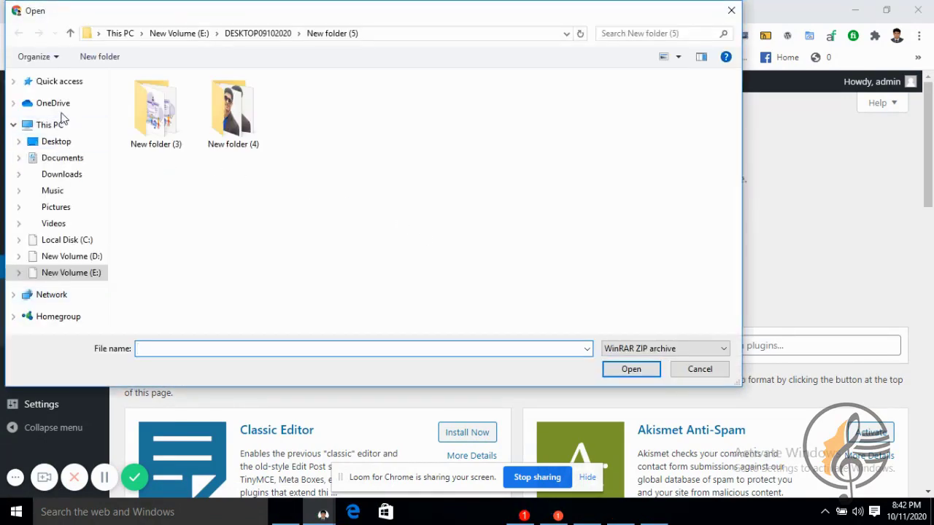
pyautogui.click(61, 146)
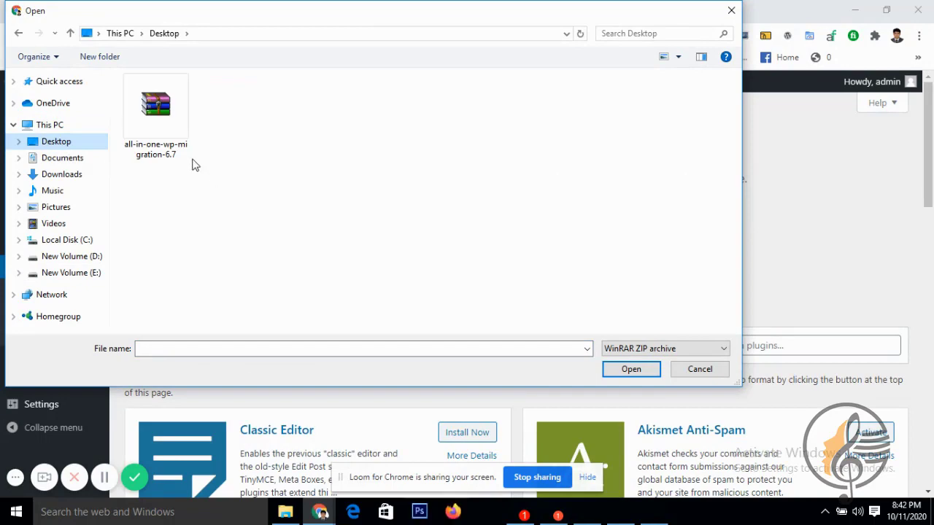
pyautogui.click(145, 122)
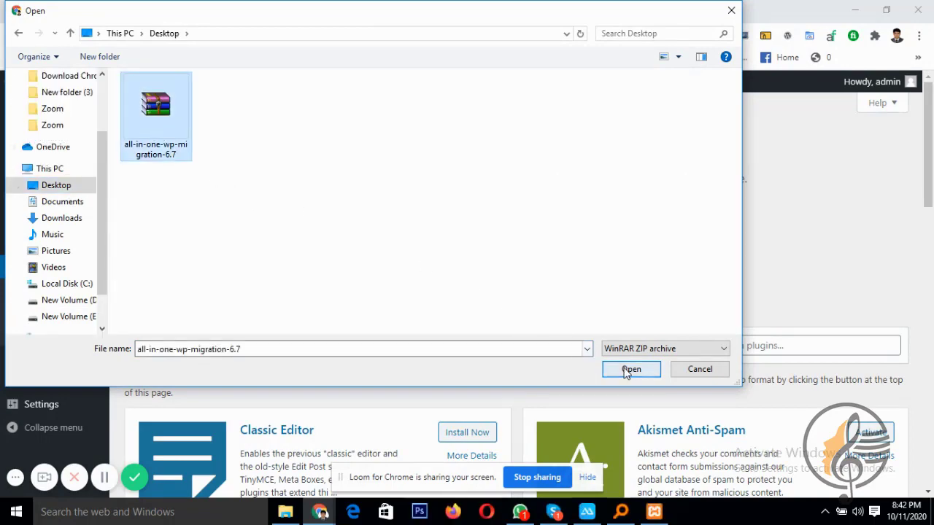
pyautogui.click(631, 369)
pyautogui.click(589, 241)
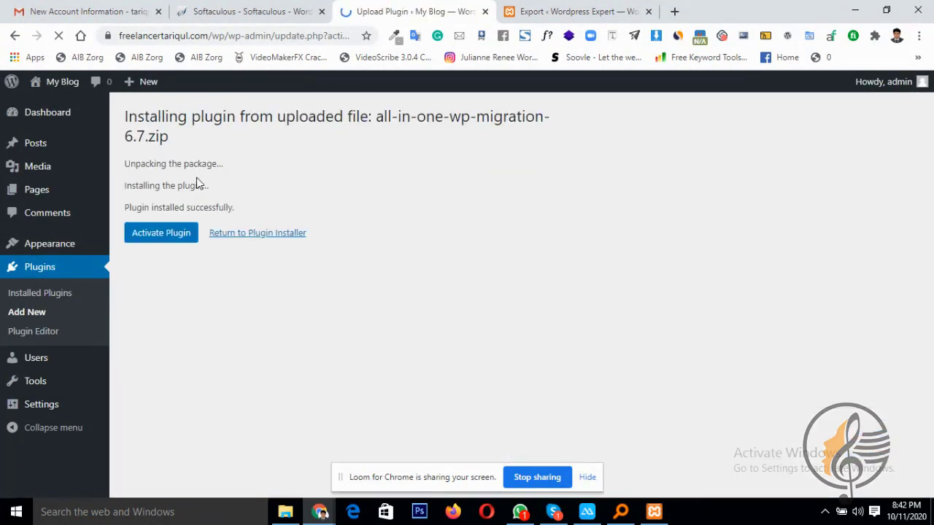
pyautogui.click(163, 242)
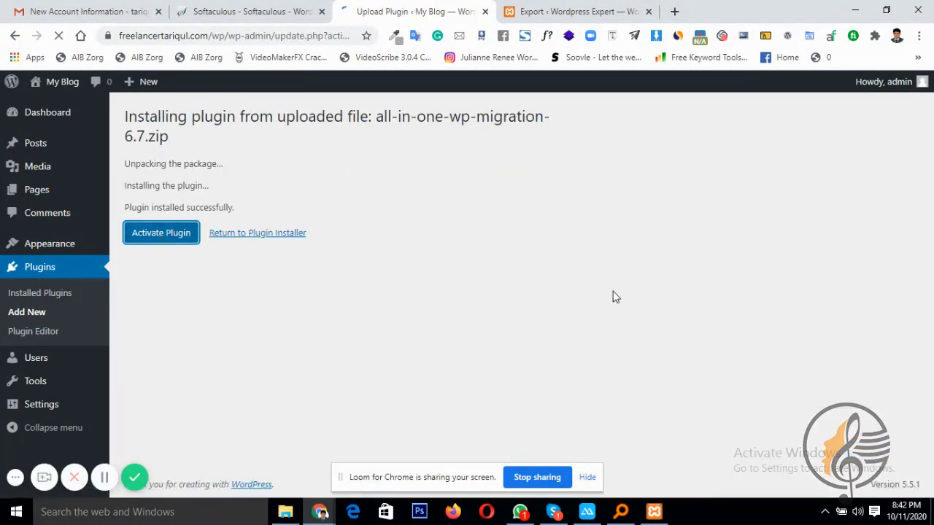
# Wait for the local export to finish at 6 MB and download the .wpress file
pyautogui.click(576, 9)
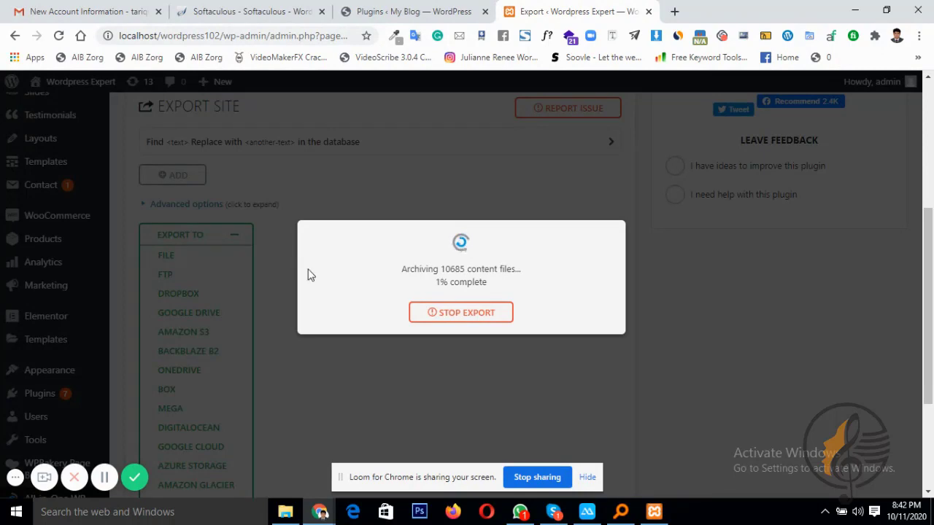
pyautogui.click(408, 11)
pyautogui.scroll(-1, 80, 277)
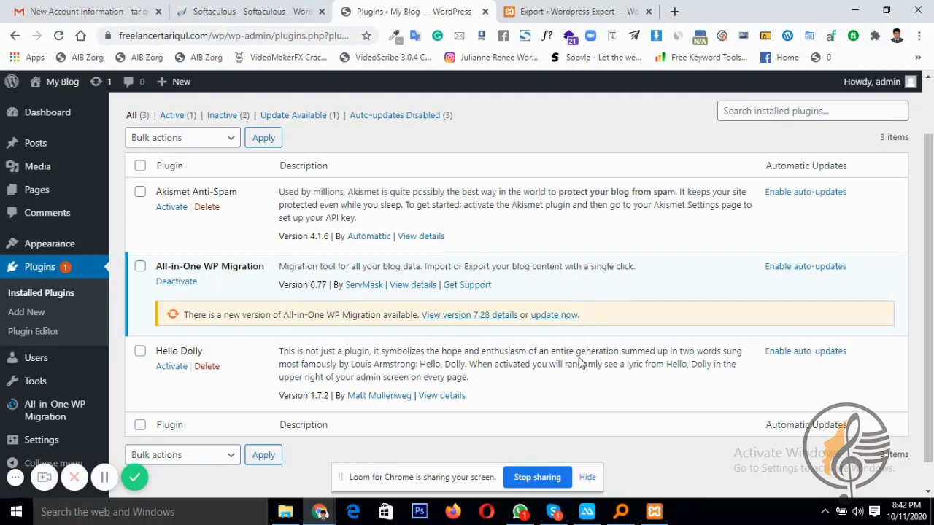
pyautogui.click(590, 9)
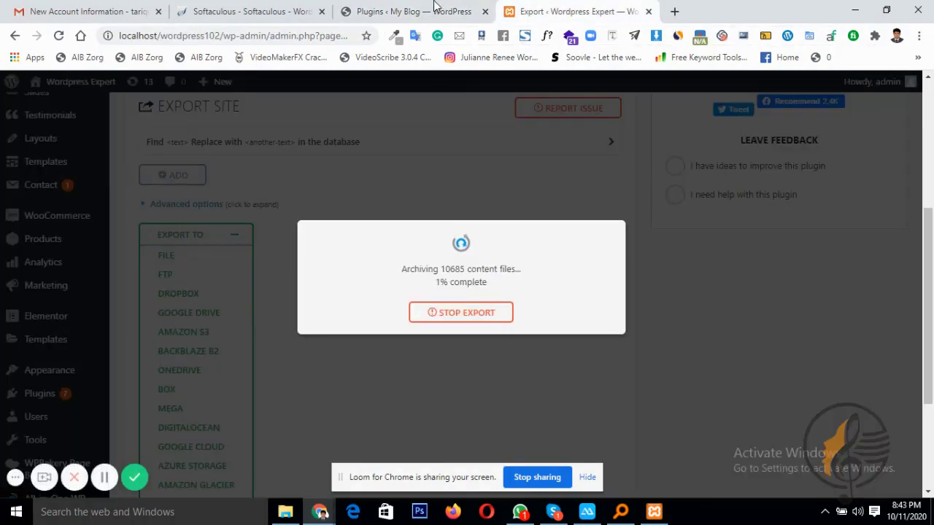
pyautogui.hotkey('ctrl', 'shift', 'Tab')
pyautogui.click(529, 9)
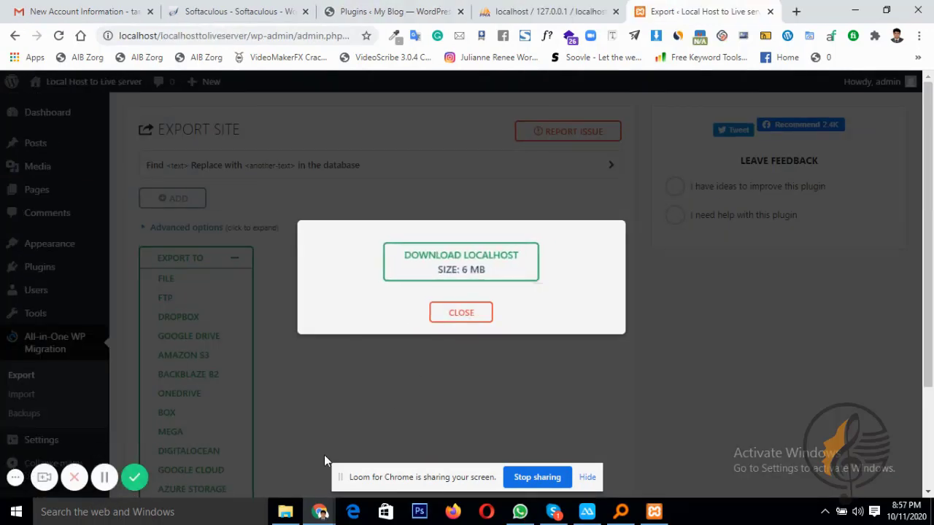
pyautogui.click(457, 267)
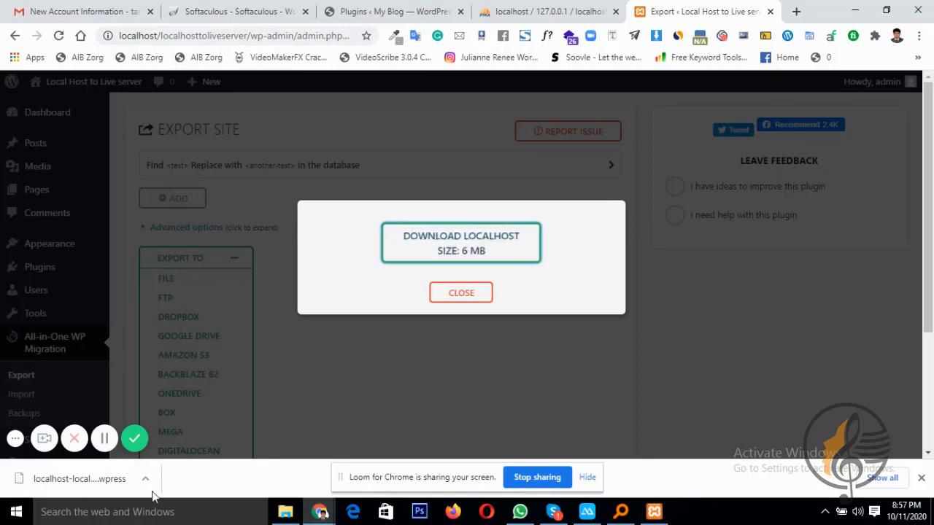
# On the live blog, open All-in-One WP Migration > Import from the admin sidebar
pyautogui.click(419, 11)
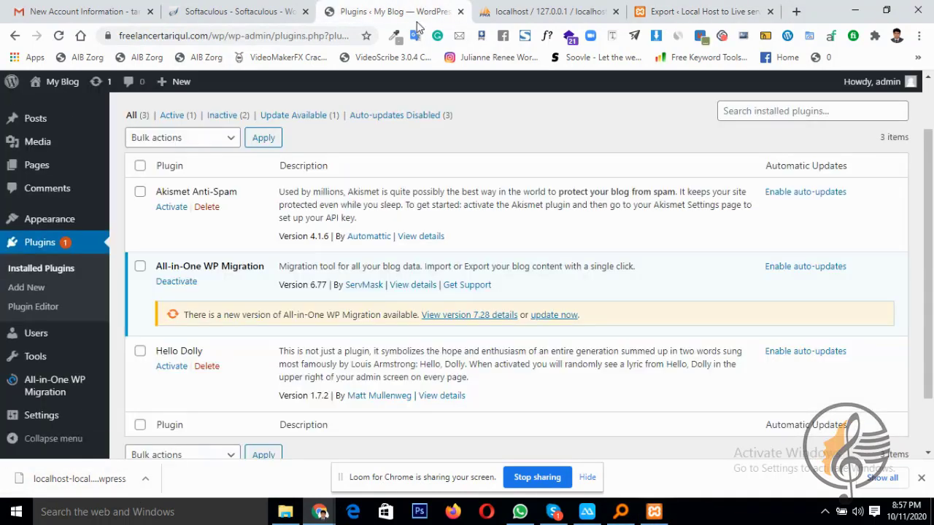
pyautogui.scroll(-2, 37, 302)
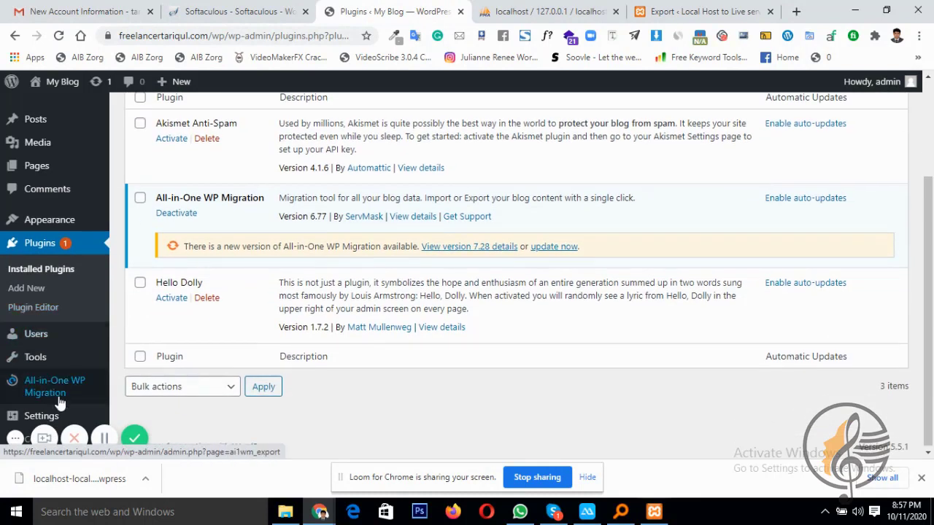
pyautogui.moveTo(99, 385)
pyautogui.click(133, 374)
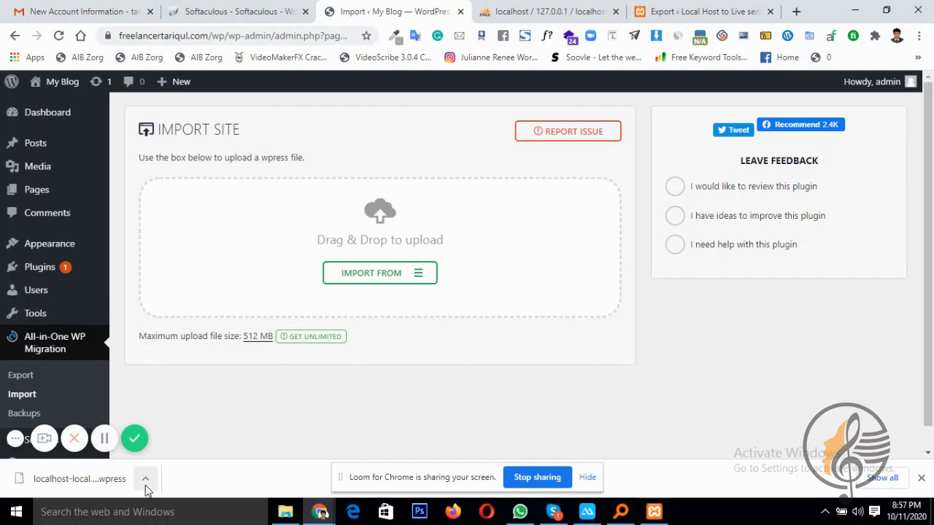
# Open the New Account Information email and follow its Control Panel URL links
pyautogui.click(135, 11)
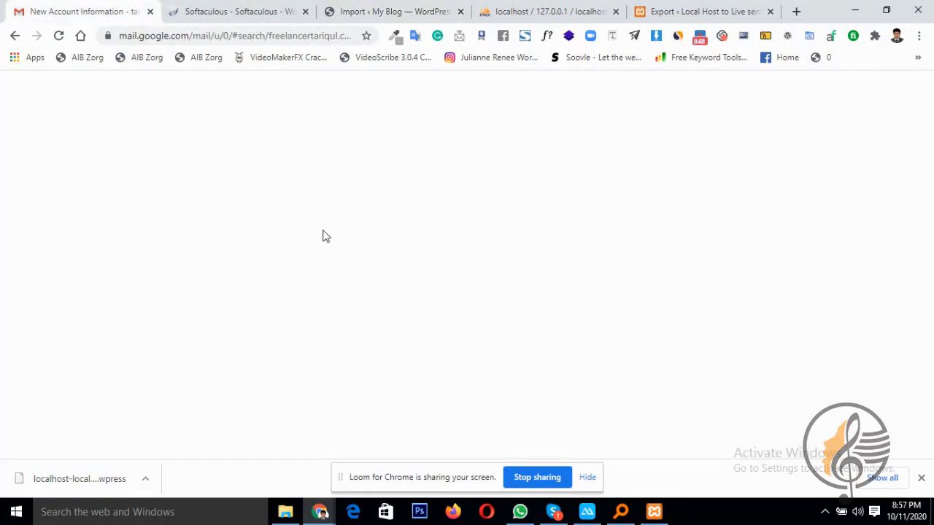
pyautogui.click(502, 212)
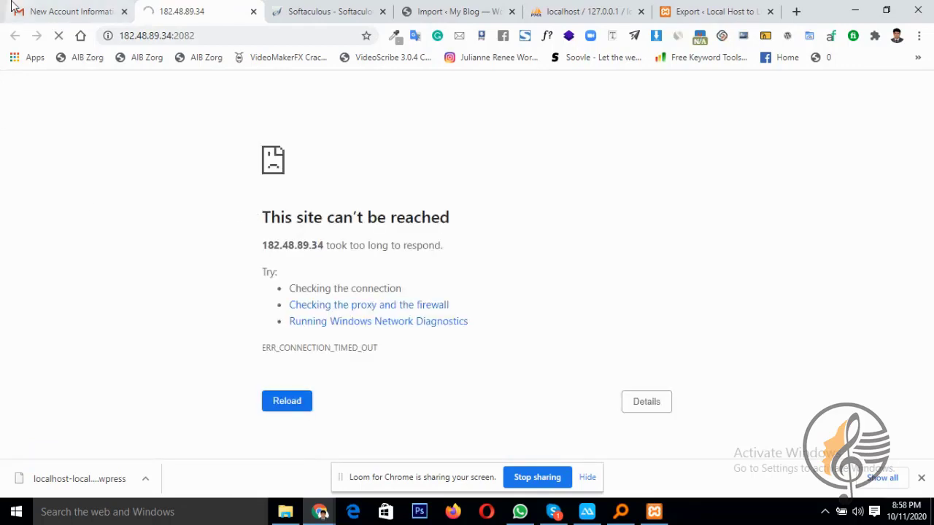
pyautogui.click(46, 11)
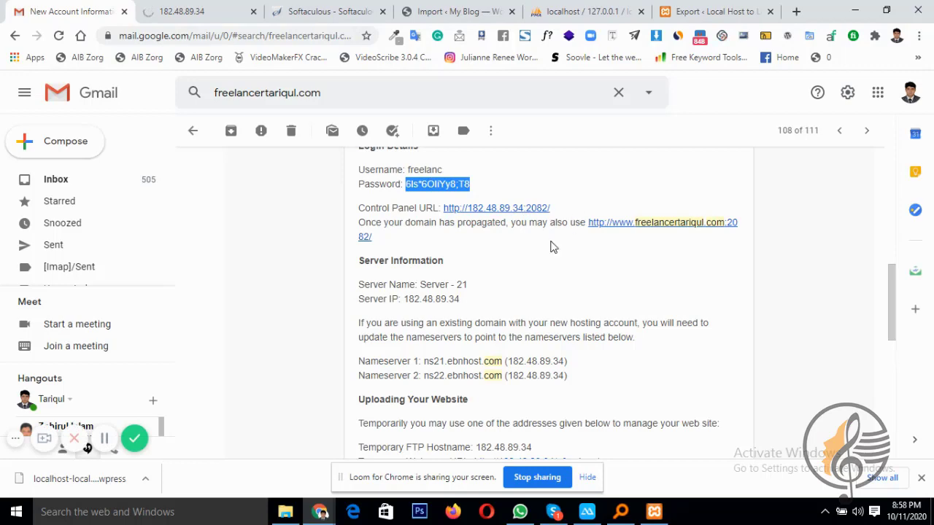
pyautogui.click(652, 226)
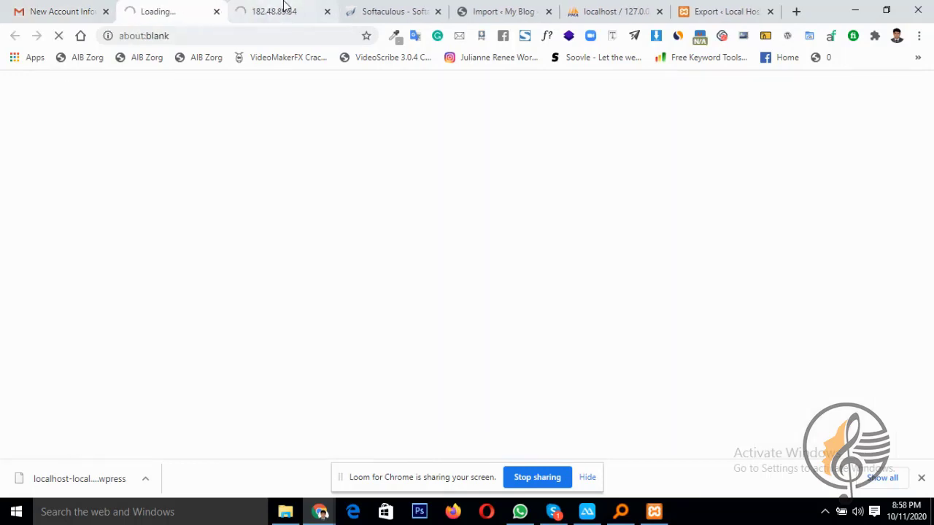
# Close the failed tabs and load the site address with /cpanel appended
pyautogui.click(317, 13)
pyautogui.click(326, 12)
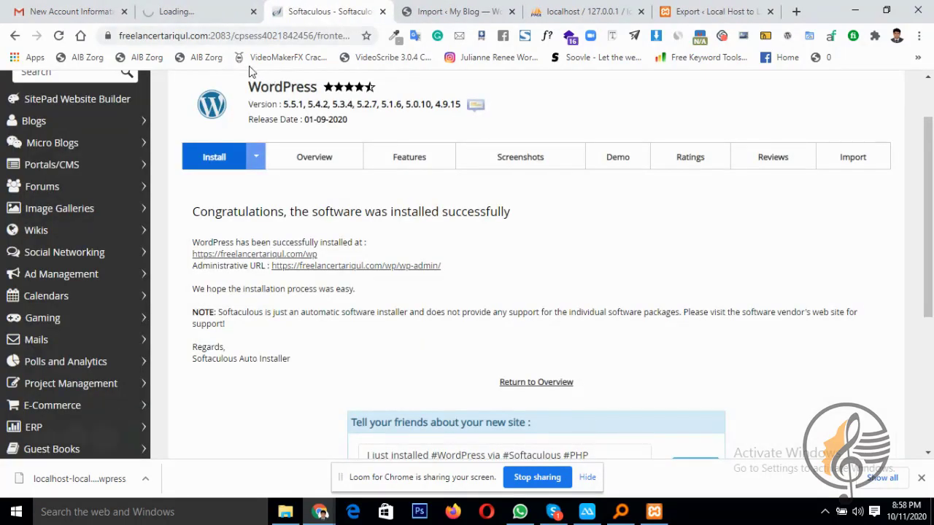
pyautogui.click(200, 9)
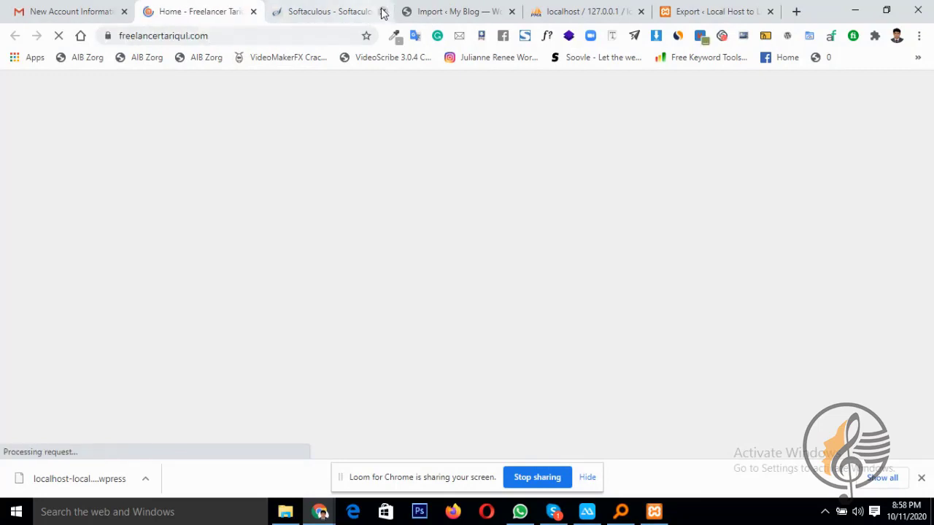
pyautogui.click(383, 11)
pyautogui.click(238, 32)
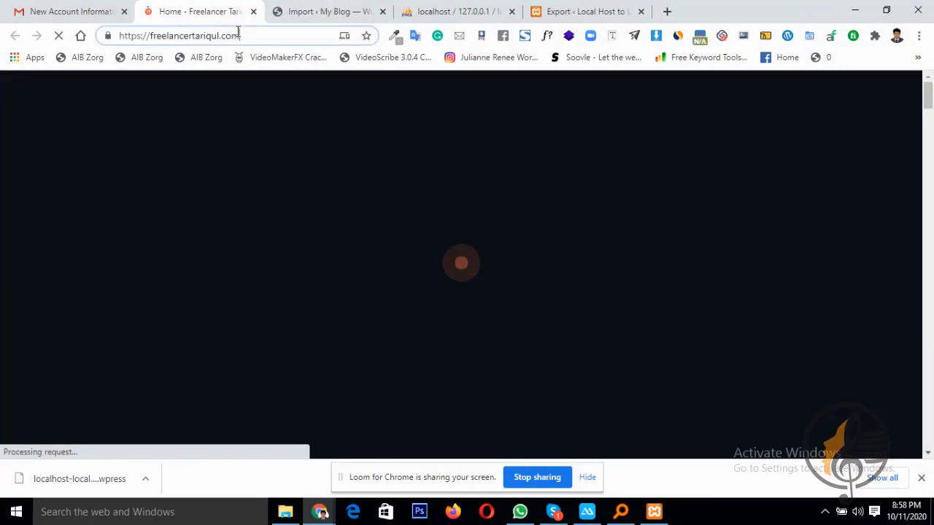
pyautogui.write('/c')
pyautogui.press('Return')
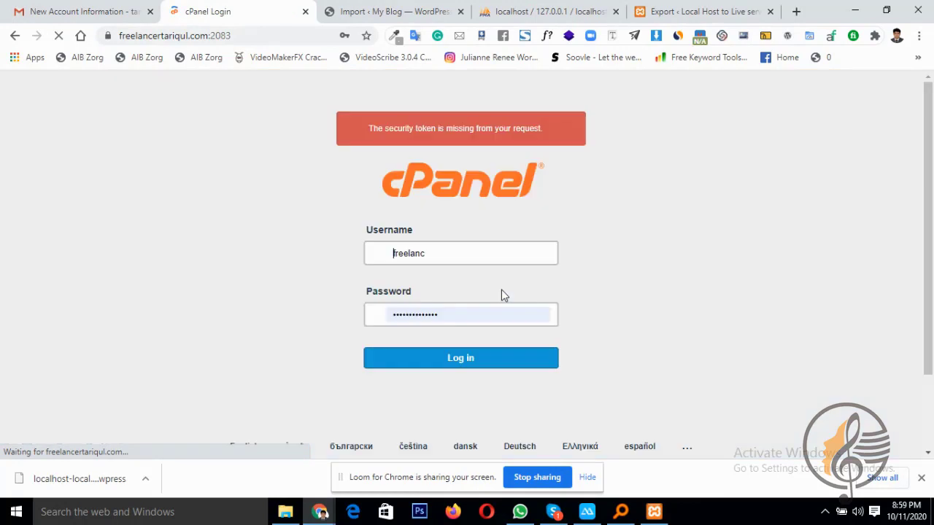
# Log in to cPanel with the prefilled credentials and open File Manager at public_html
pyautogui.click(464, 364)
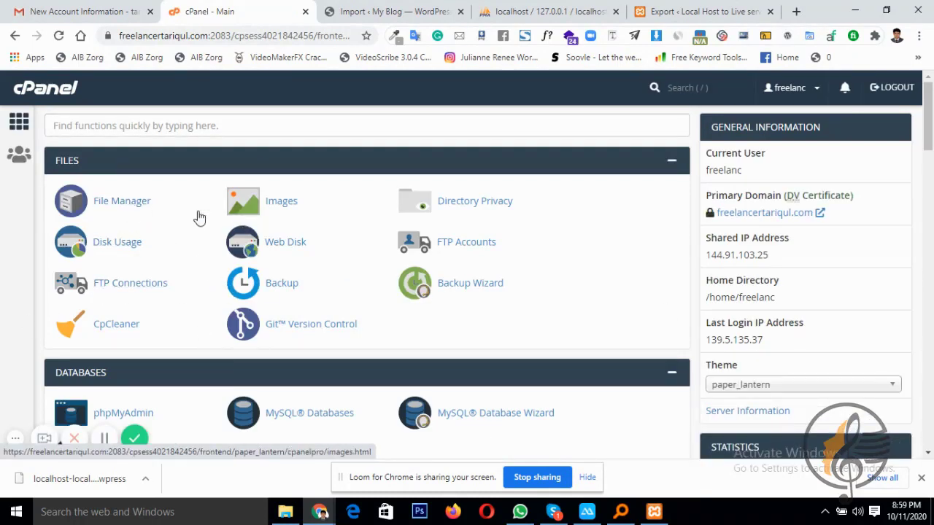
pyautogui.click(132, 207)
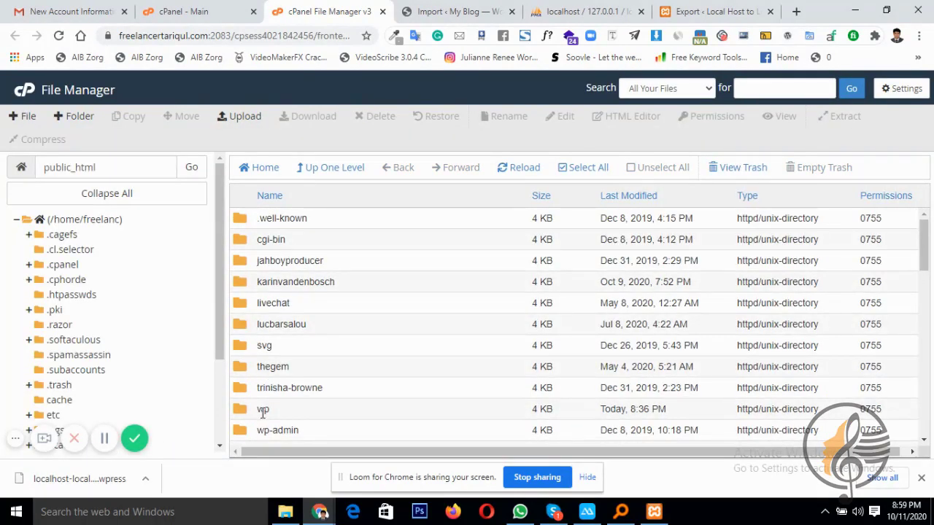
# Navigate into wp/wp-content/ai1wm-backups and open that folder's Upload page
pyautogui.doubleClick(243, 411)
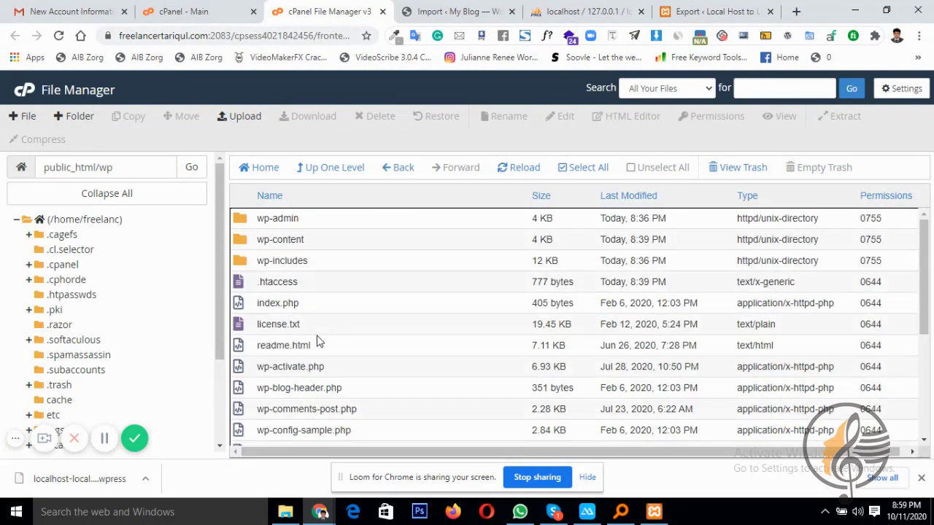
pyautogui.doubleClick(245, 242)
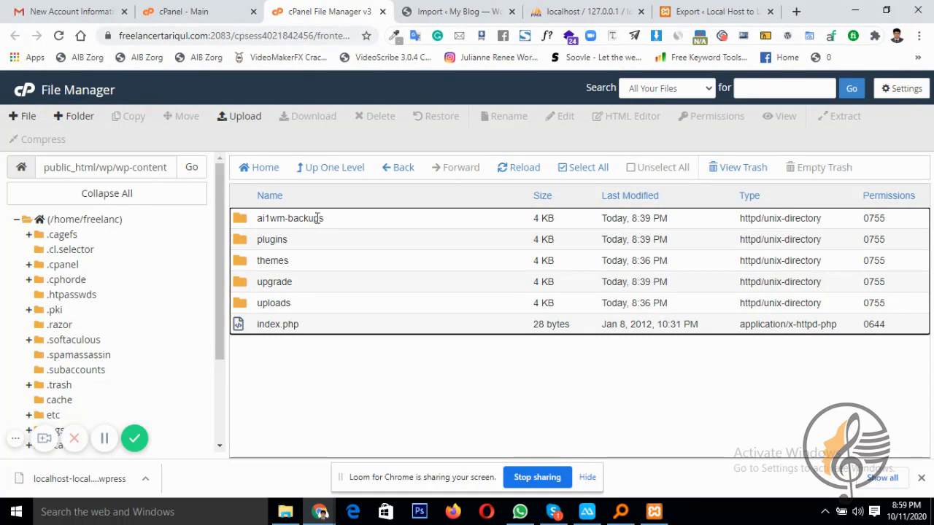
pyautogui.doubleClick(241, 218)
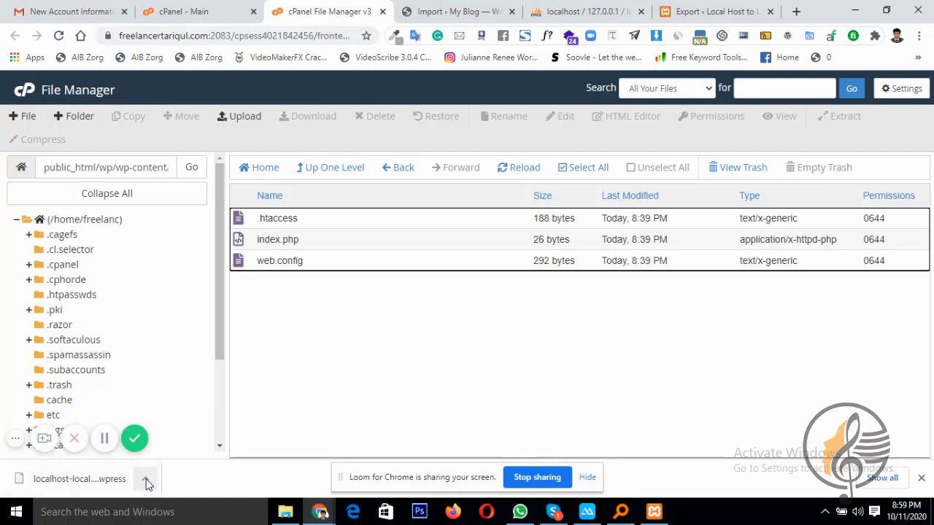
pyautogui.click(232, 117)
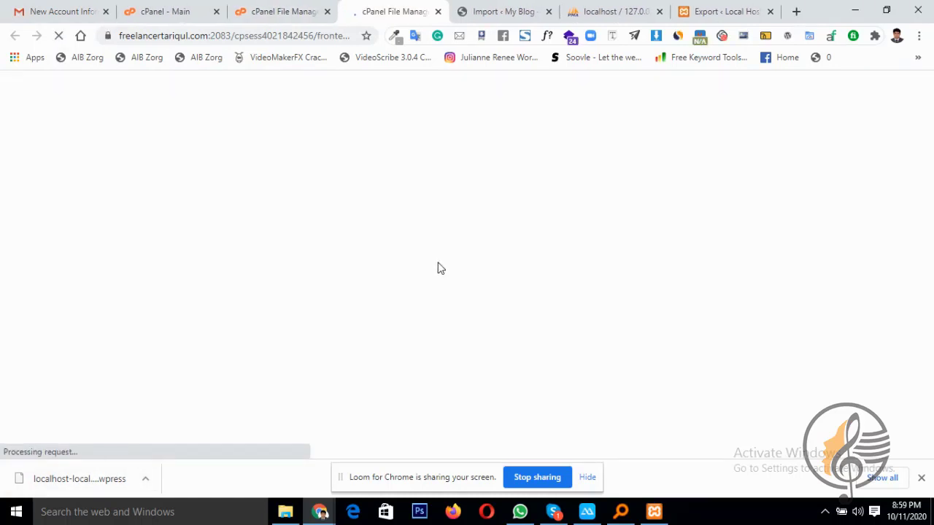
pyautogui.click(453, 319)
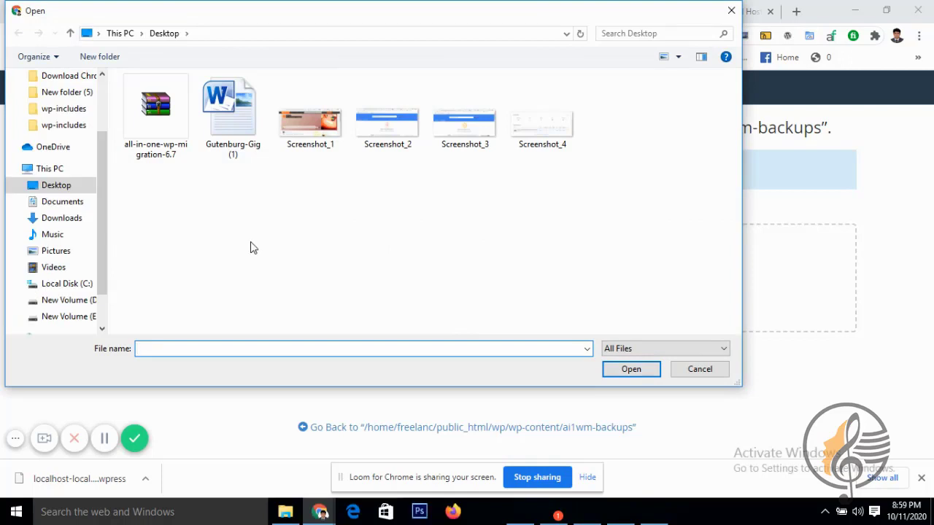
pyautogui.click(92, 300)
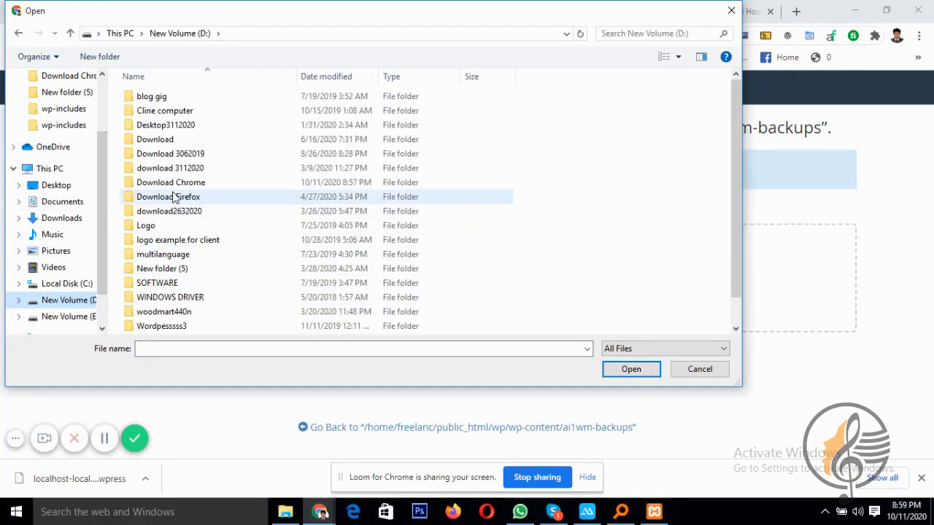
pyautogui.doubleClick(174, 186)
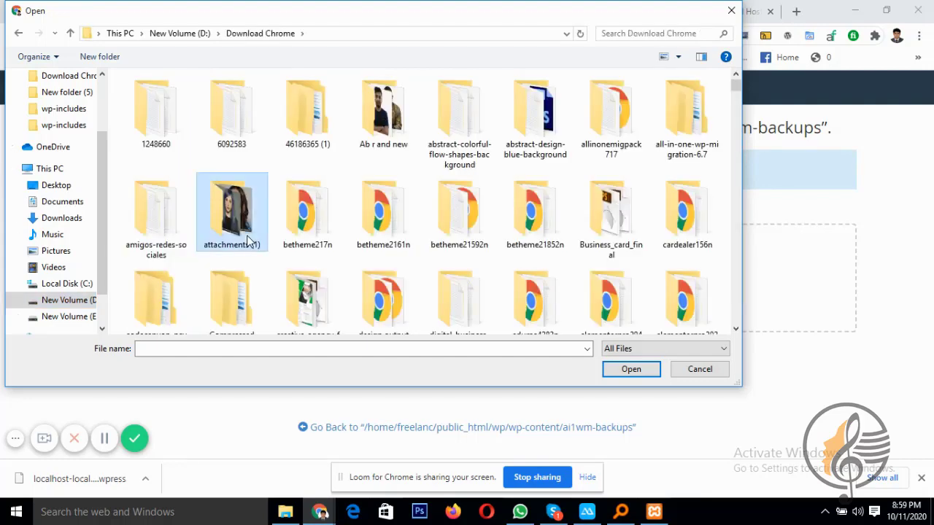
pyautogui.scroll(-5, 248, 241)
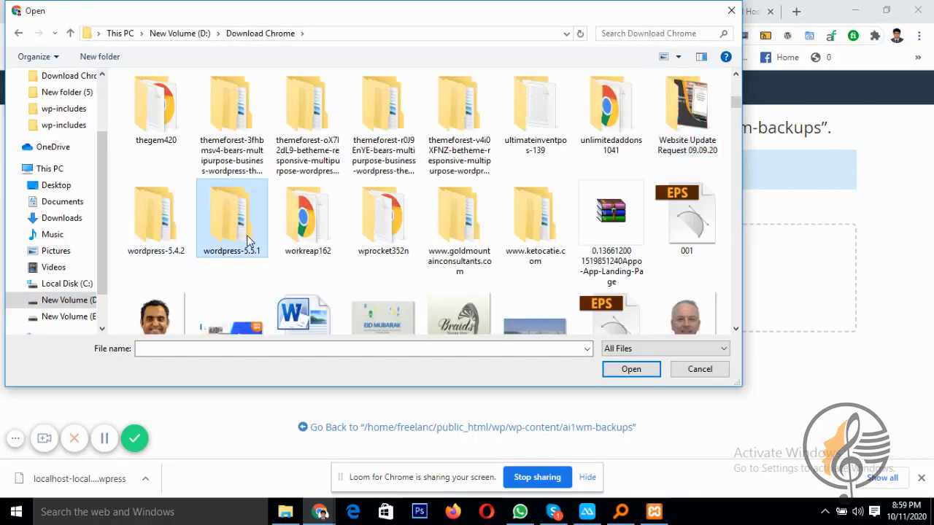
pyautogui.click(368, 224)
pyautogui.press('l')
pyautogui.press('l')
pyautogui.press('l')
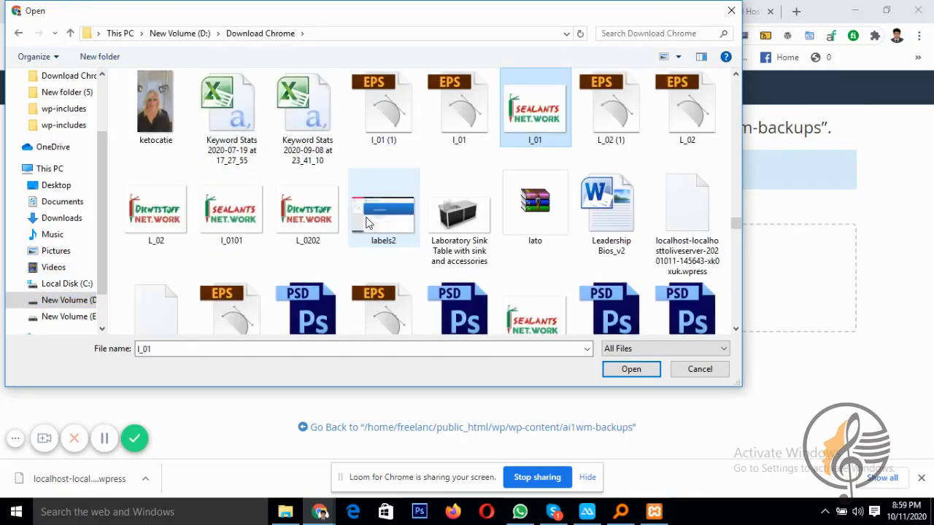
pyautogui.press('l')
pyautogui.press('l')
pyautogui.press('l')
pyautogui.press('l')
pyautogui.press('l')
pyautogui.press('l')
pyautogui.press('l')
pyautogui.press('l')
pyautogui.press('l')
pyautogui.press('l')
pyautogui.press('l')
pyautogui.press('l')
pyautogui.press('l')
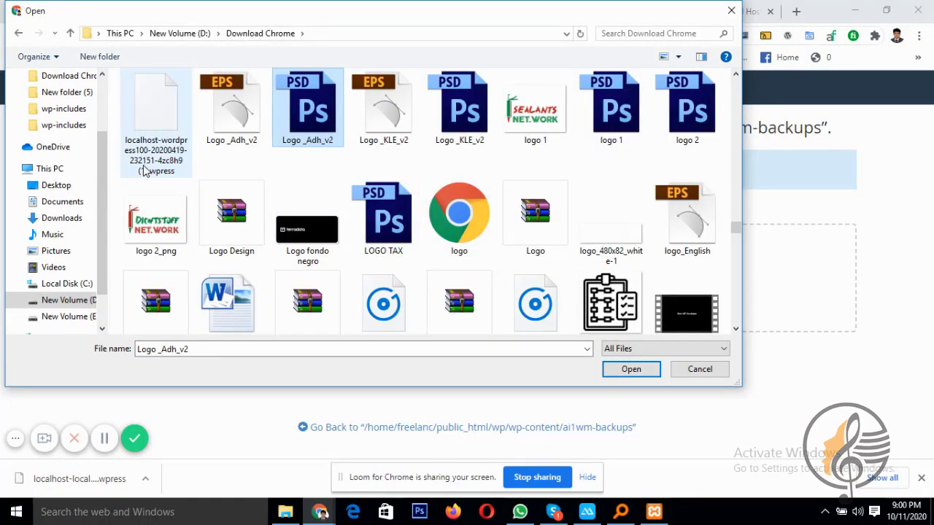
pyautogui.scroll(2, 169, 182)
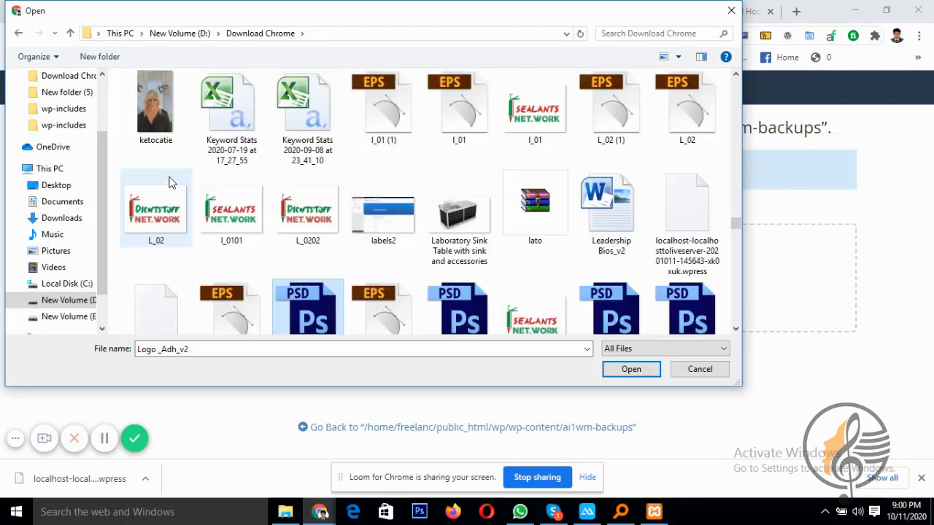
pyautogui.scroll(-1, 219, 207)
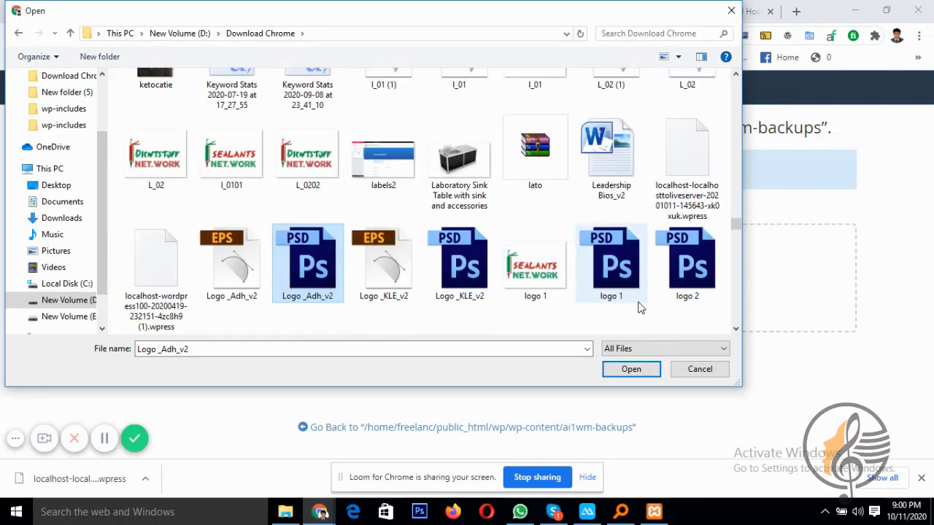
pyautogui.click(692, 197)
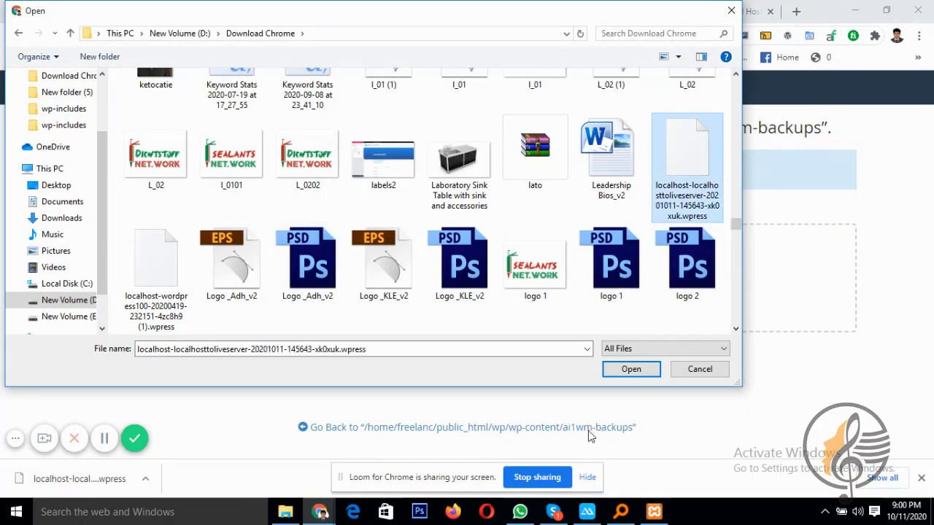
pyautogui.click(623, 369)
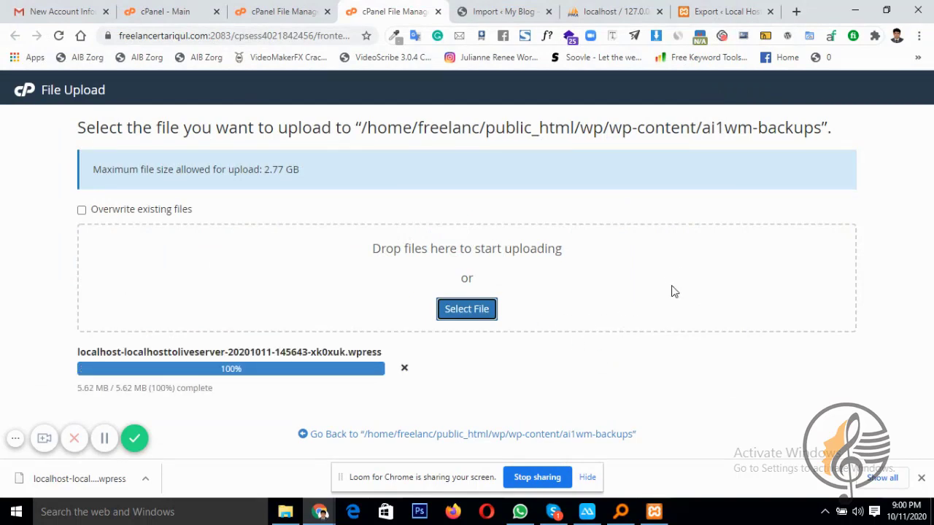
# Open All-in-One WP Migration > Backups and restore the uploaded 5.62 MB localhost backup
pyautogui.click(487, 11)
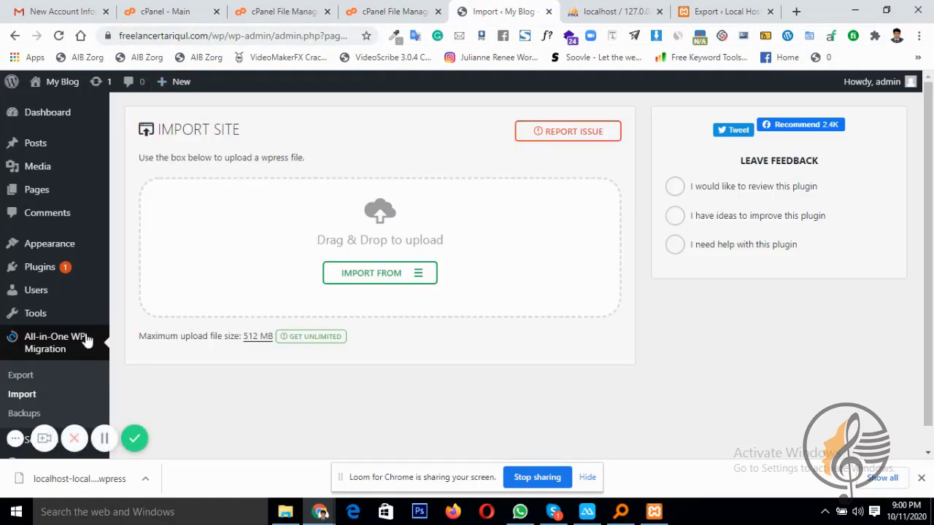
pyautogui.scroll(-1, 62, 383)
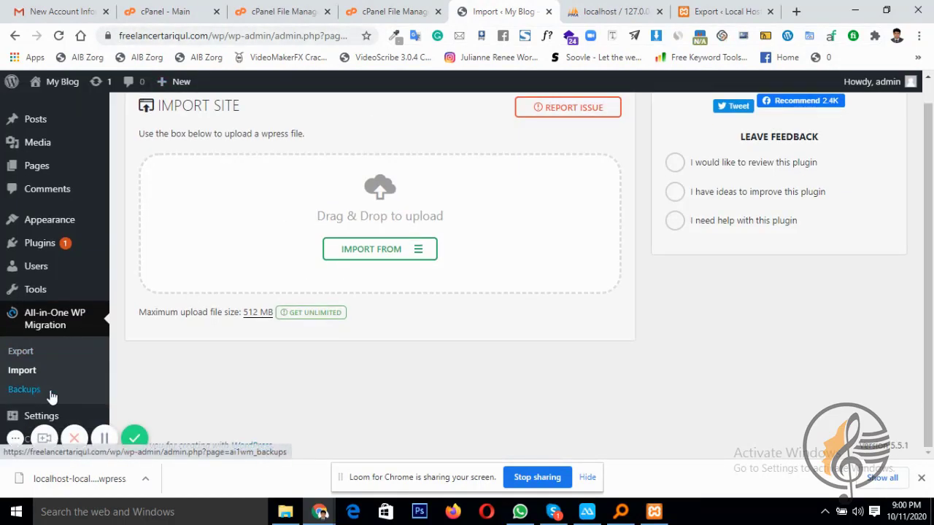
pyautogui.click(26, 390)
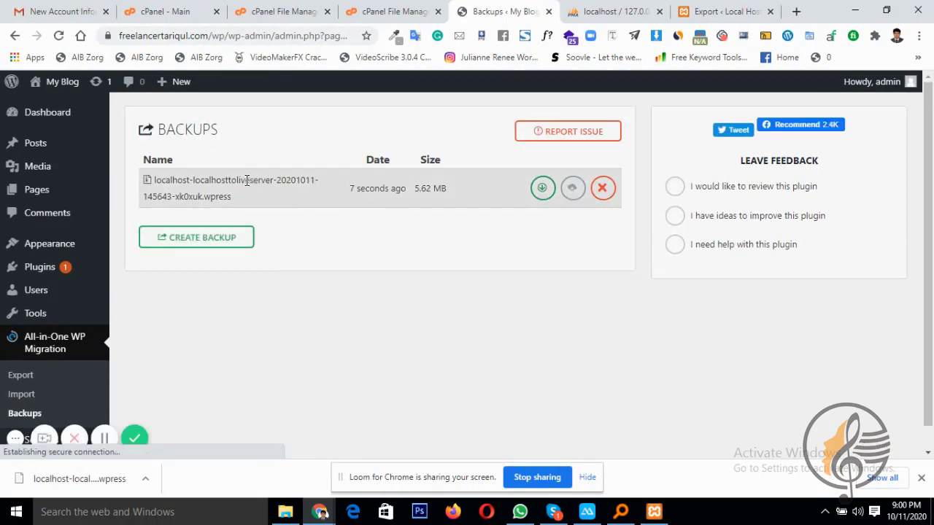
pyautogui.click(567, 188)
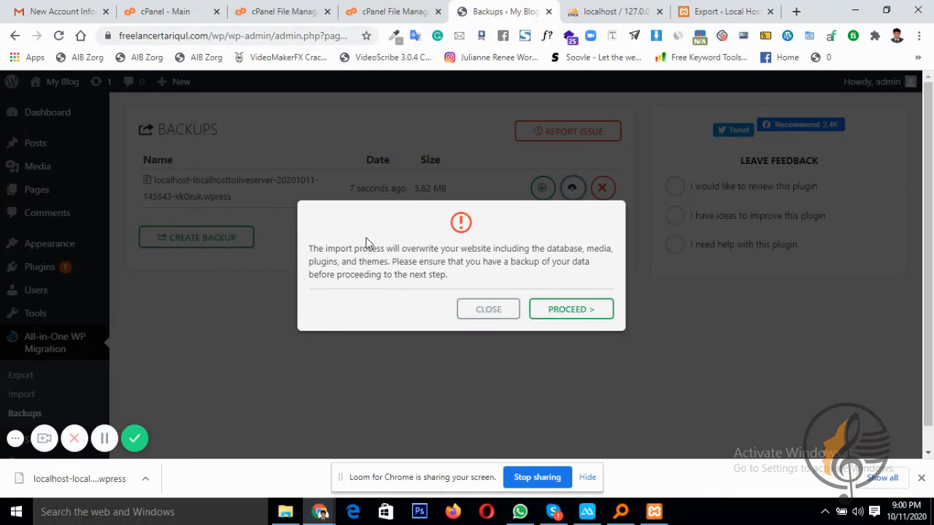
# Proceed with overwriting the live site, then close the import success message
pyautogui.click(722, 10)
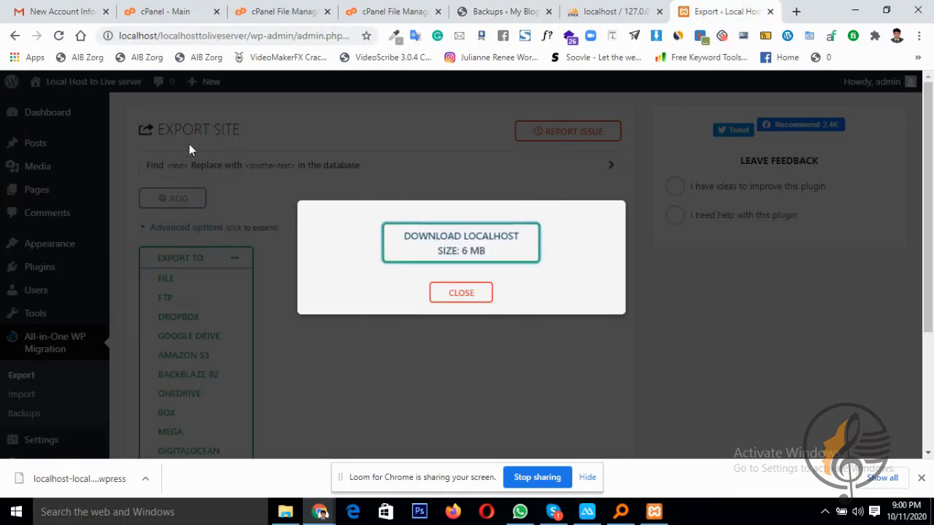
pyautogui.click(478, 10)
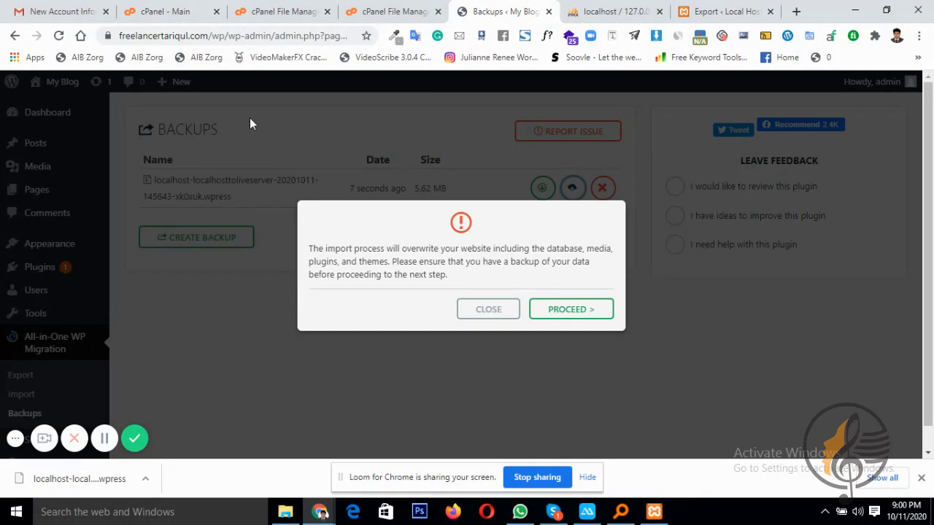
pyautogui.click(558, 314)
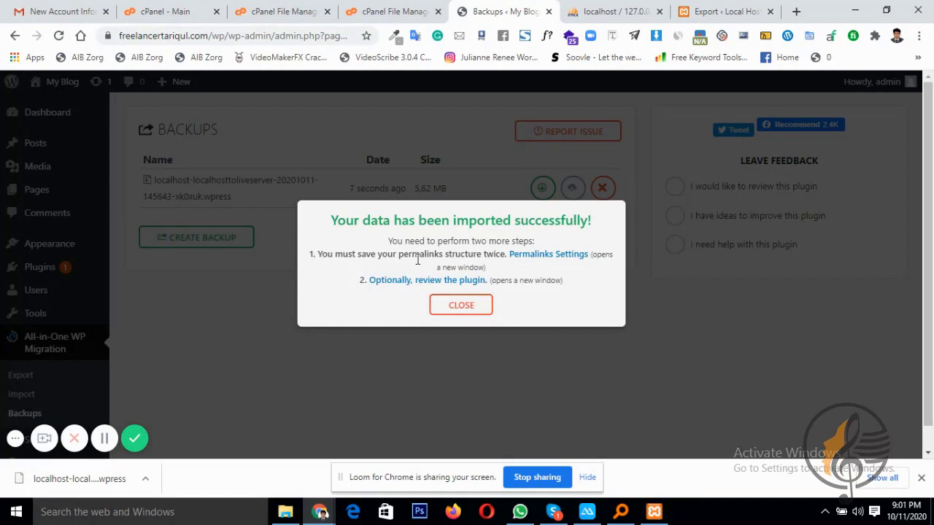
pyautogui.click(464, 305)
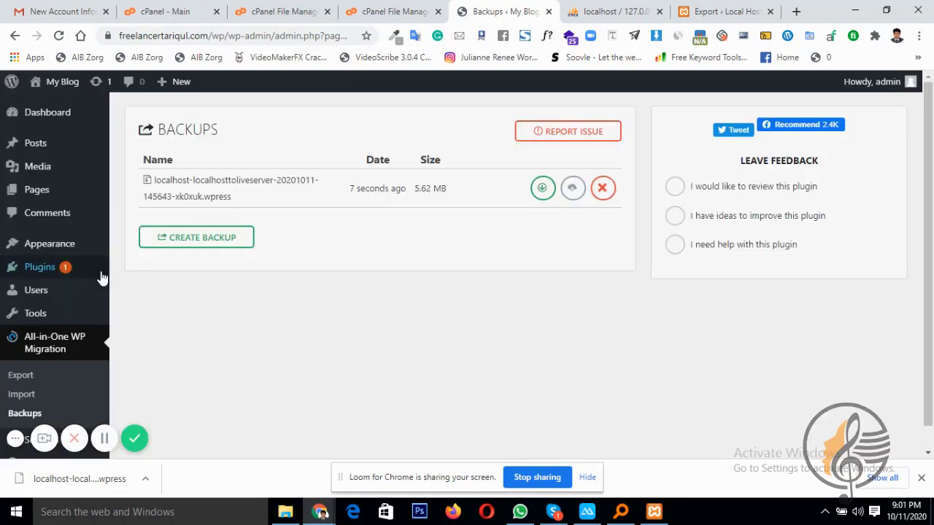
# Open Permalinks settings and attempt the wp-admin login with the autofilled account
pyautogui.scroll(-1, 80, 353)
pyautogui.moveTo(28, 416)
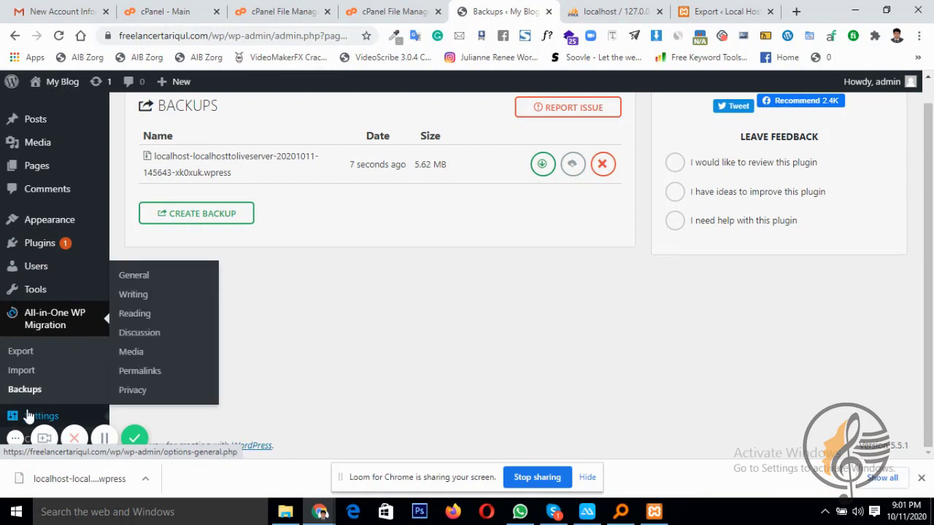
pyautogui.click(139, 378)
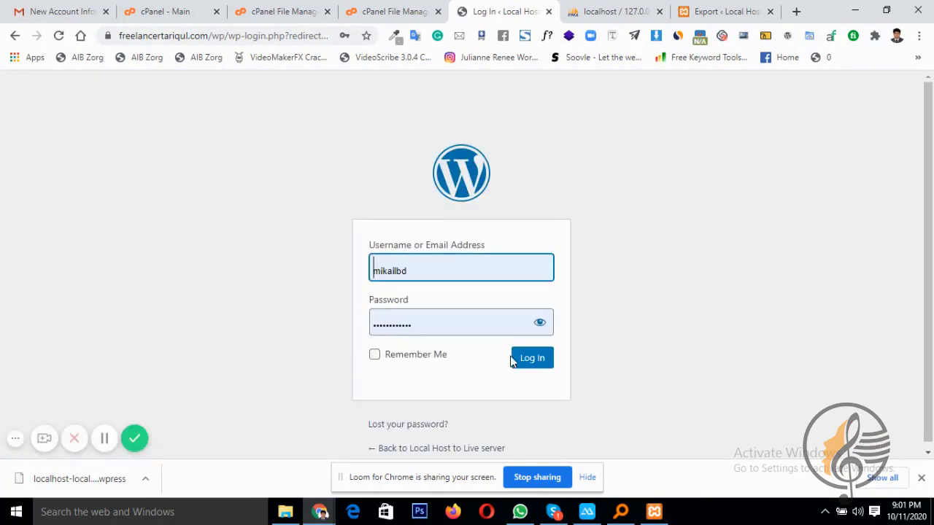
pyautogui.click(532, 358)
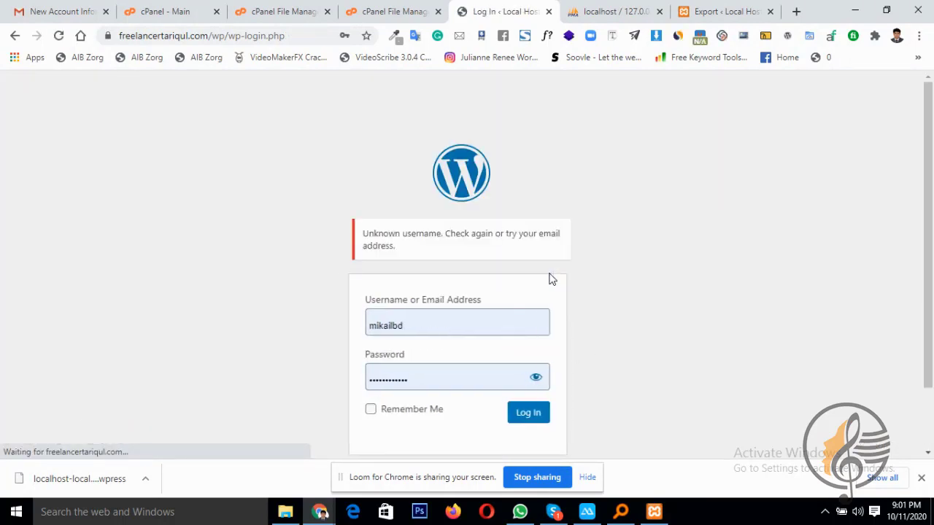
# Log in with the saved administrator account, landing on the Imunify Password Compromise Alert
pyautogui.scroll(-1, 364, 285)
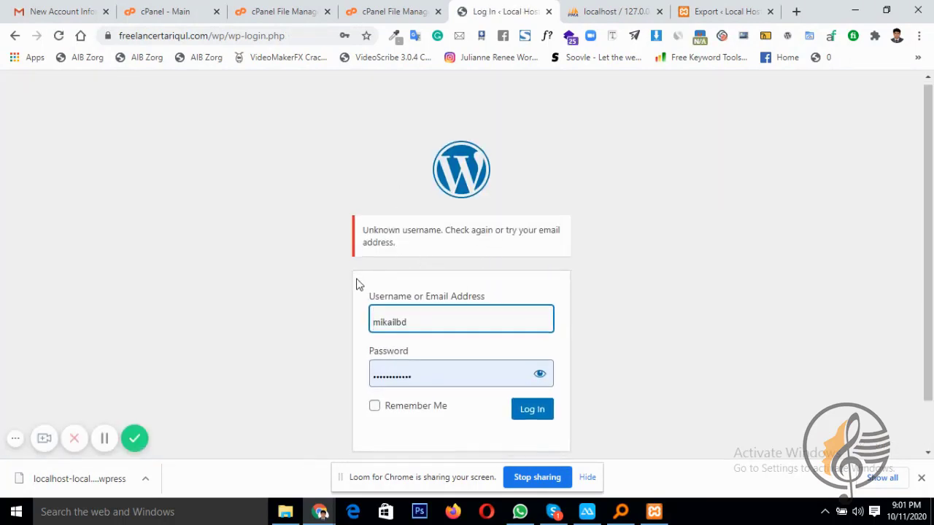
pyautogui.click(462, 267)
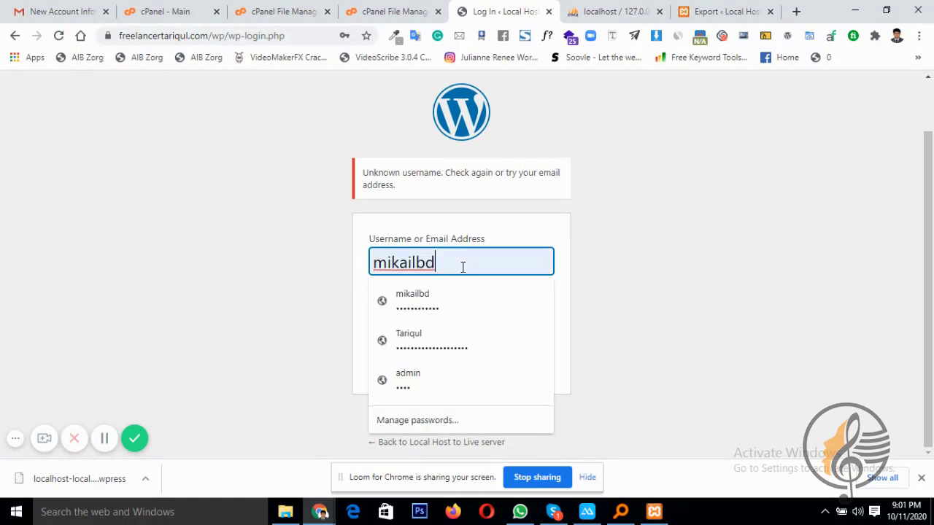
pyautogui.moveTo(463, 267); pyautogui.dragTo(187, 256)
pyautogui.click(432, 388)
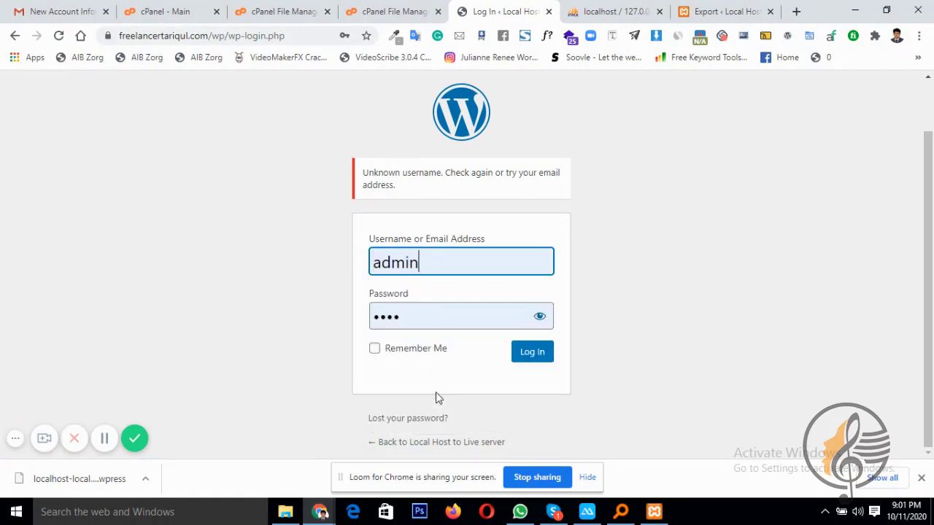
pyautogui.click(548, 361)
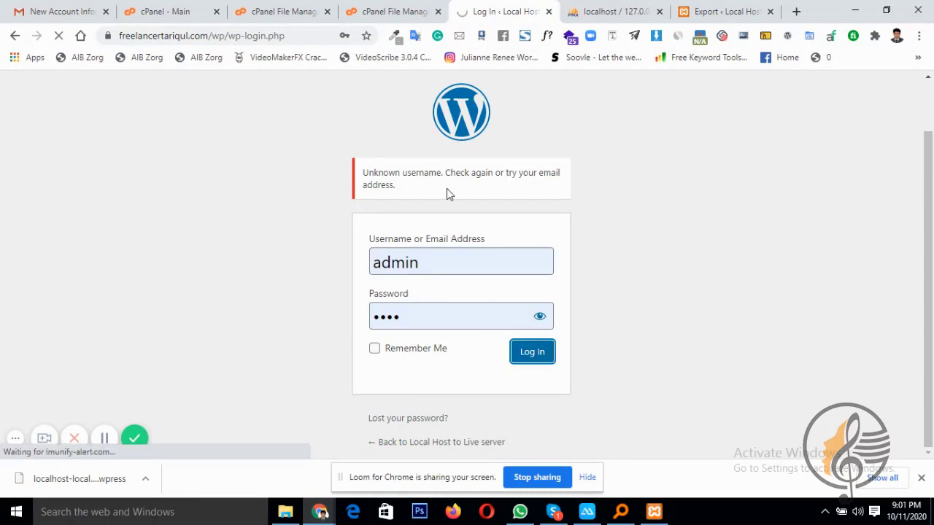
pyautogui.scroll(-1, 293, 233)
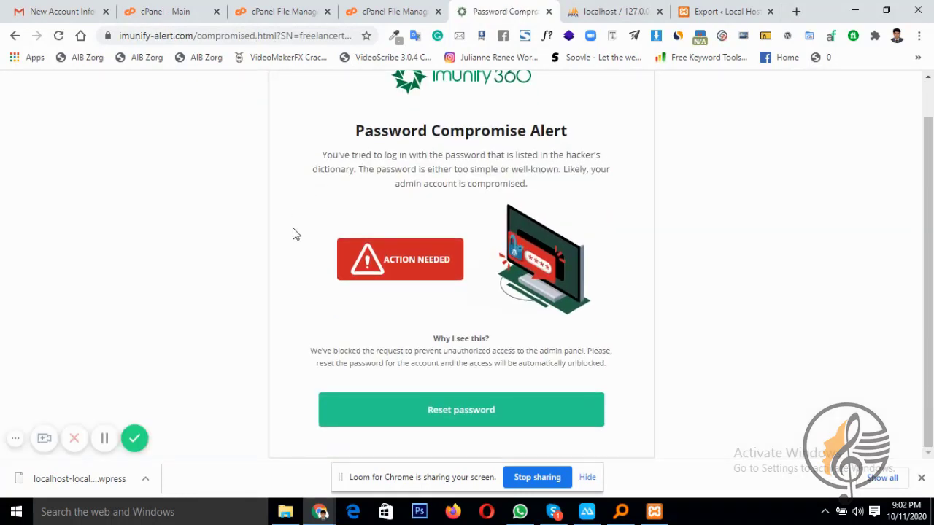
# Move from the Password Compromise Alert to the WordPress password reset form
pyautogui.click(457, 412)
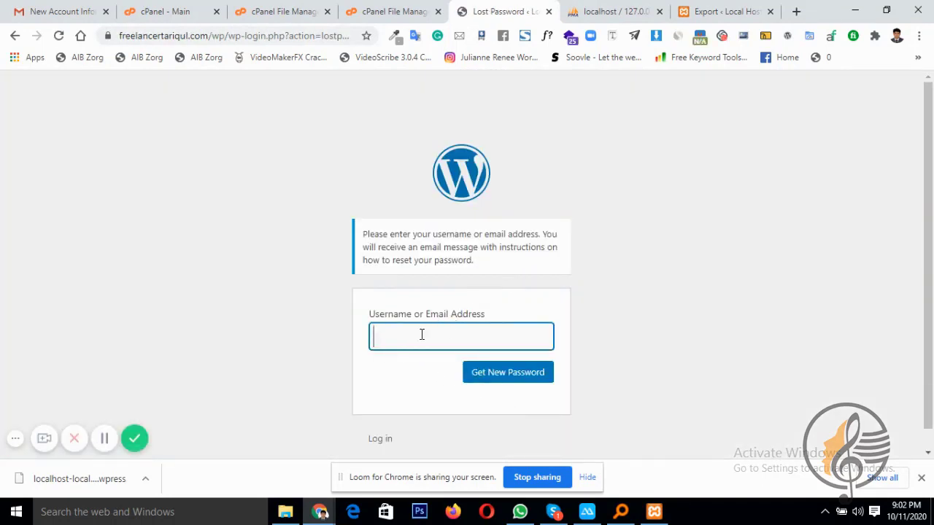
pyautogui.click(394, 11)
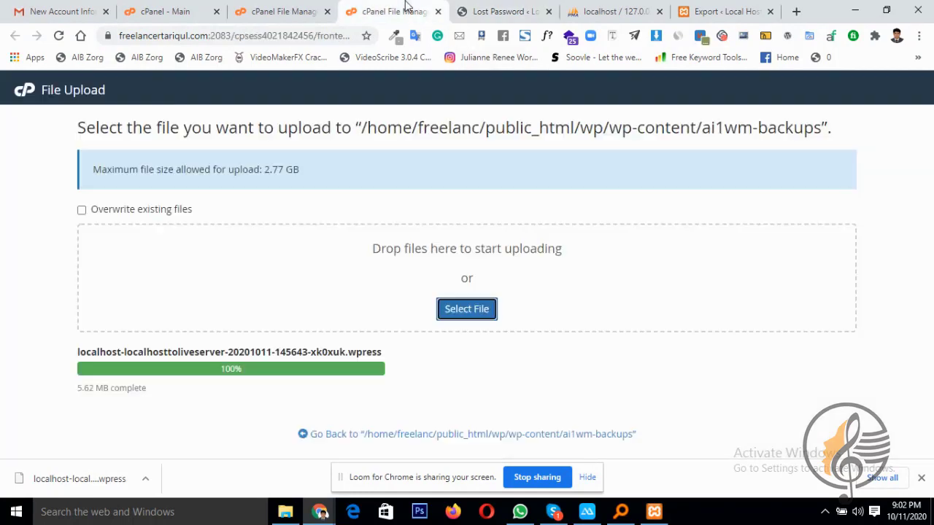
pyautogui.click(518, 9)
pyautogui.click(383, 10)
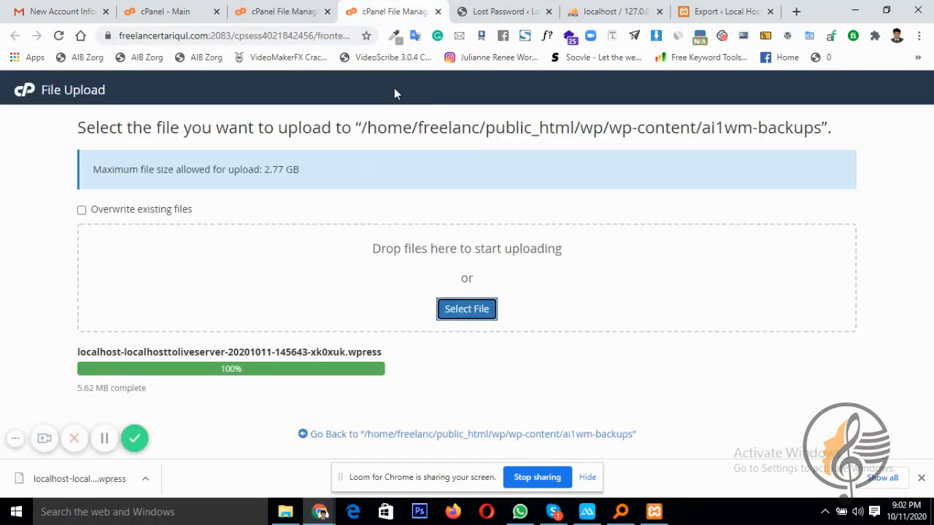
pyautogui.click(294, 7)
# Open phpMyAdmin from the cPanel dashboard in a new tab
pyautogui.click(168, 10)
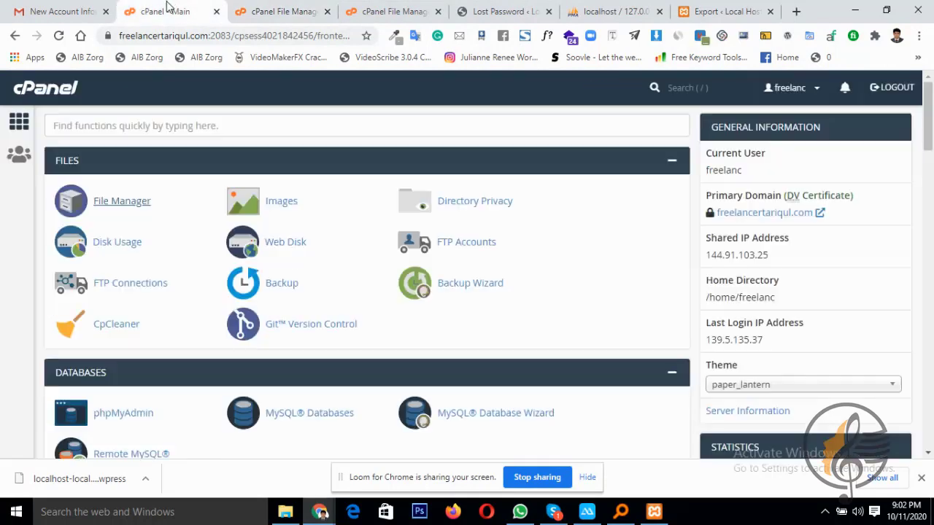
pyautogui.scroll(-1, 236, 309)
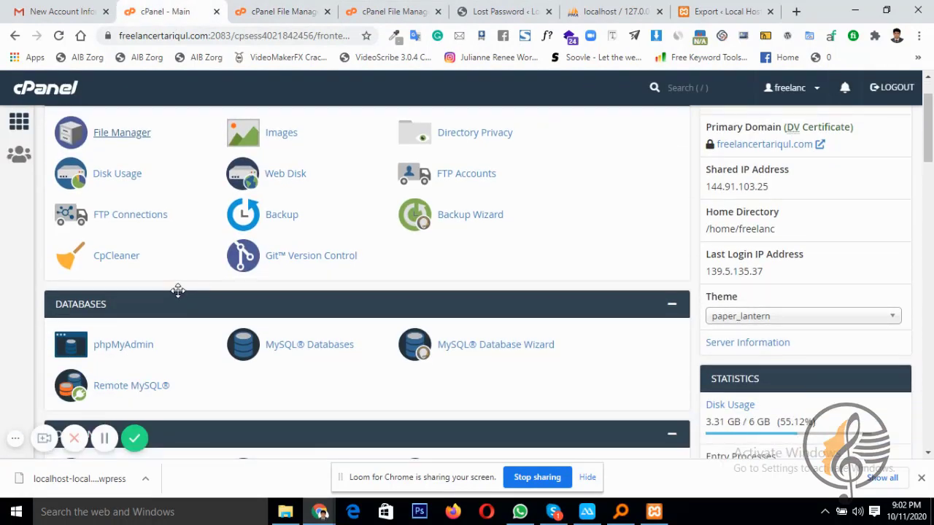
pyautogui.click(135, 345)
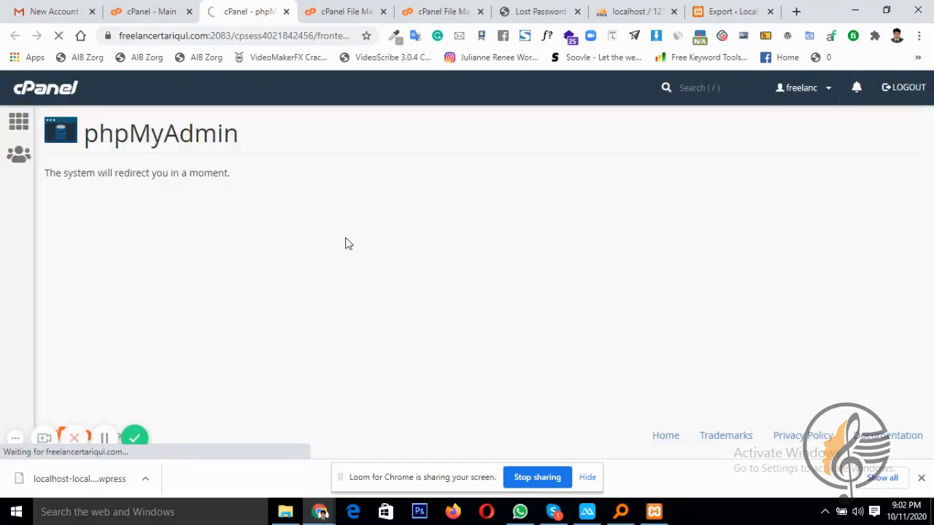
pyautogui.click(517, 11)
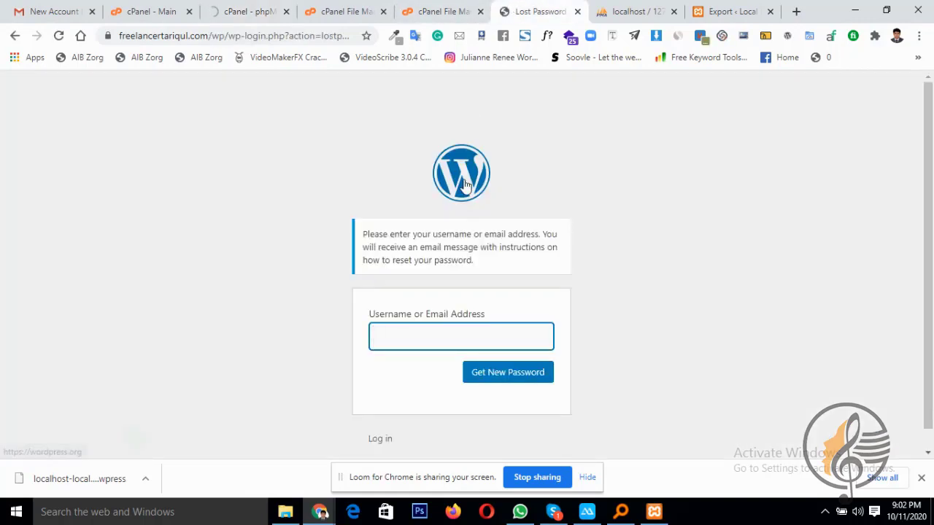
pyautogui.click(248, 11)
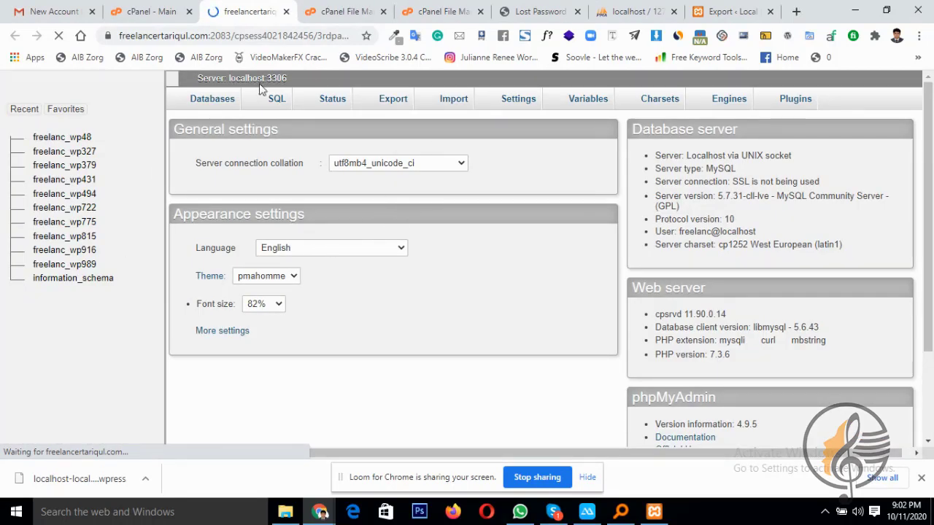
# Return to the first cPanel File Manager window
pyautogui.click(332, 9)
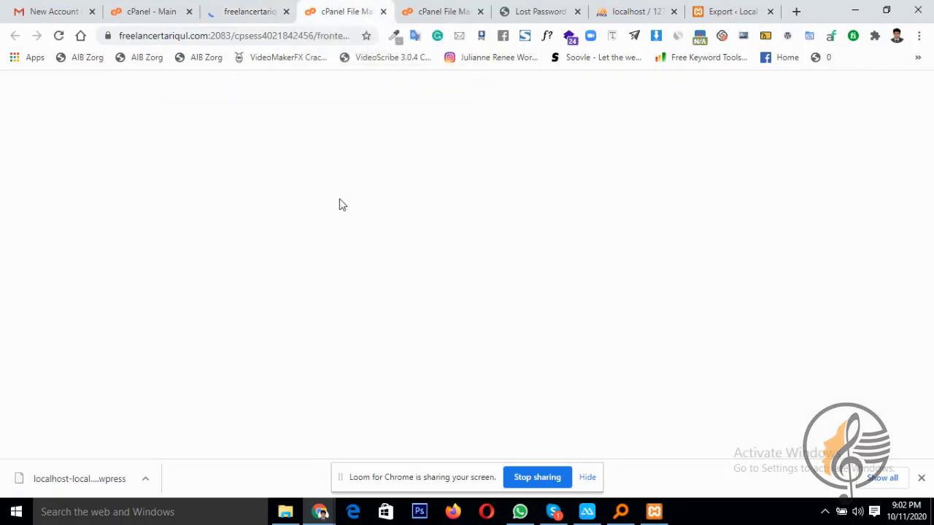
pyautogui.click(437, 6)
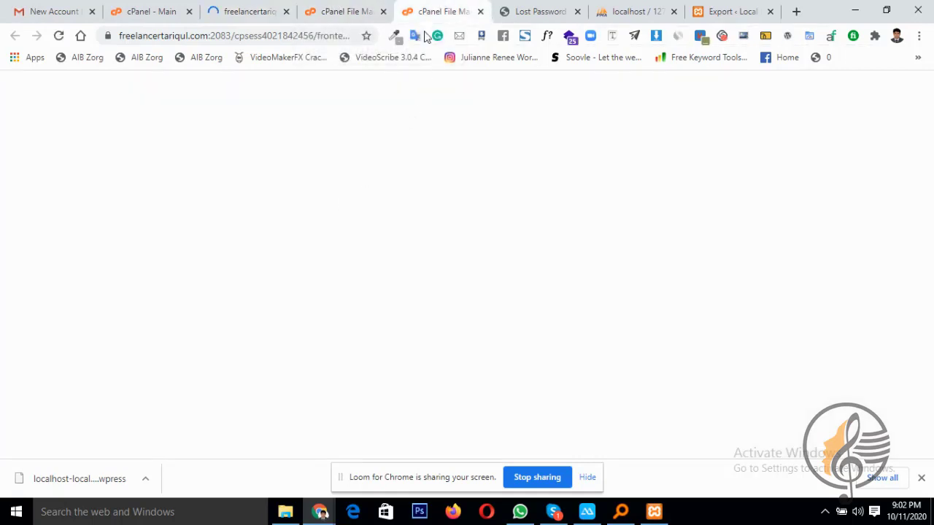
pyautogui.click(326, 5)
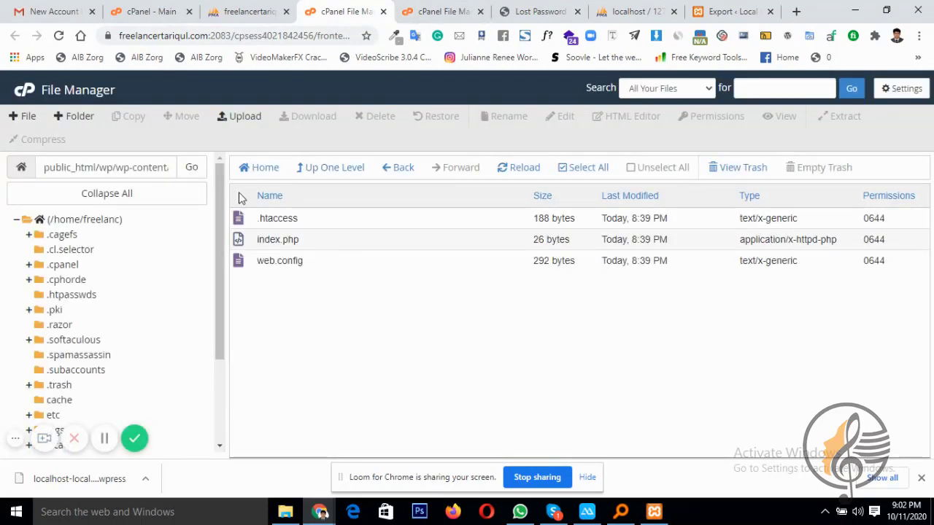
# Open wp/wp-config.php in the File Manager editor to read database name freelanc_wp775
pyautogui.click(295, 170)
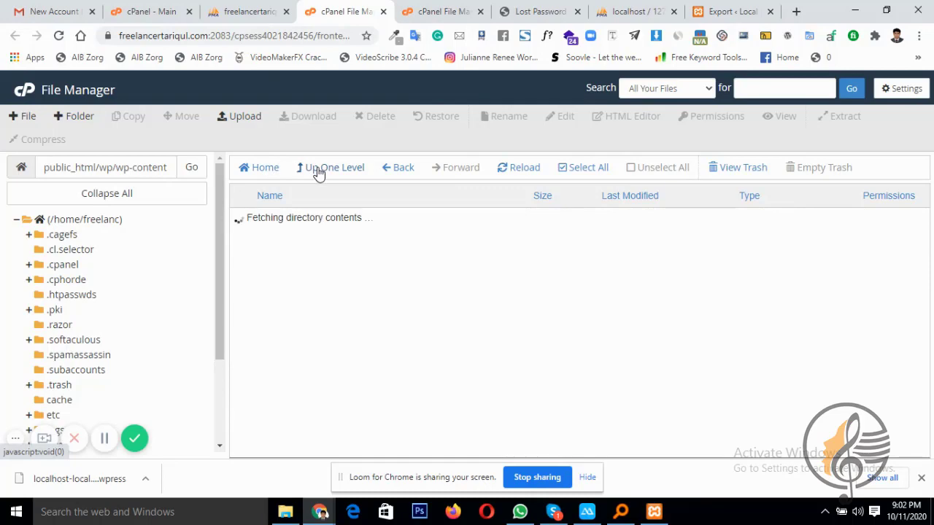
pyautogui.click(318, 170)
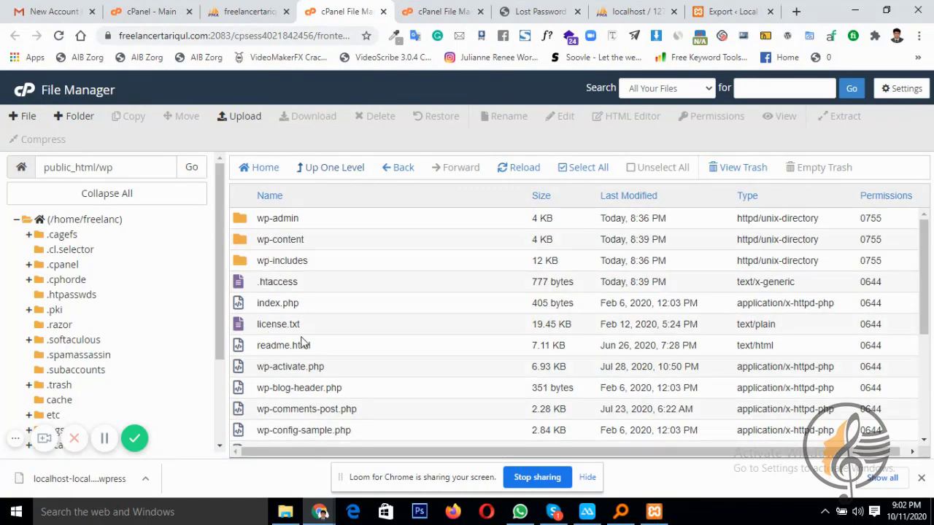
pyautogui.scroll(-1, 303, 342)
pyautogui.click(298, 384)
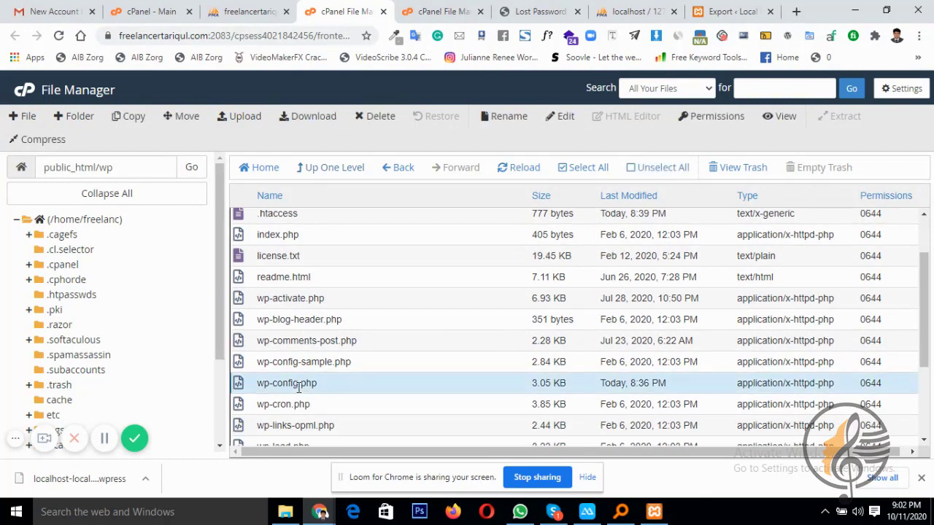
pyautogui.rightClick(299, 385)
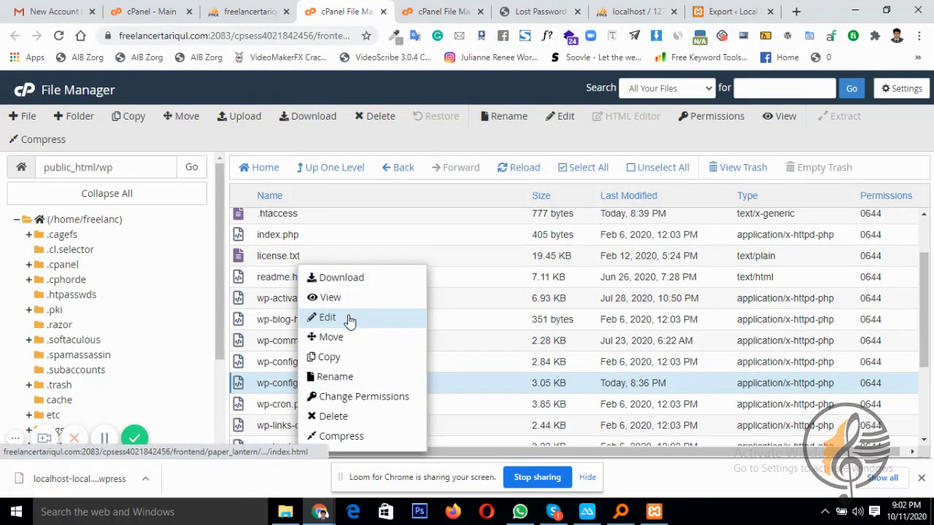
pyautogui.click(349, 316)
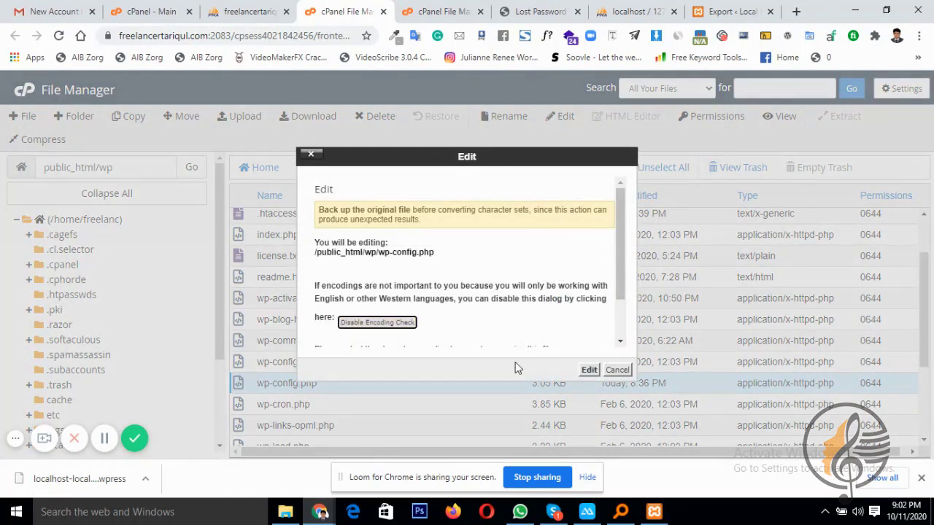
pyautogui.click(589, 371)
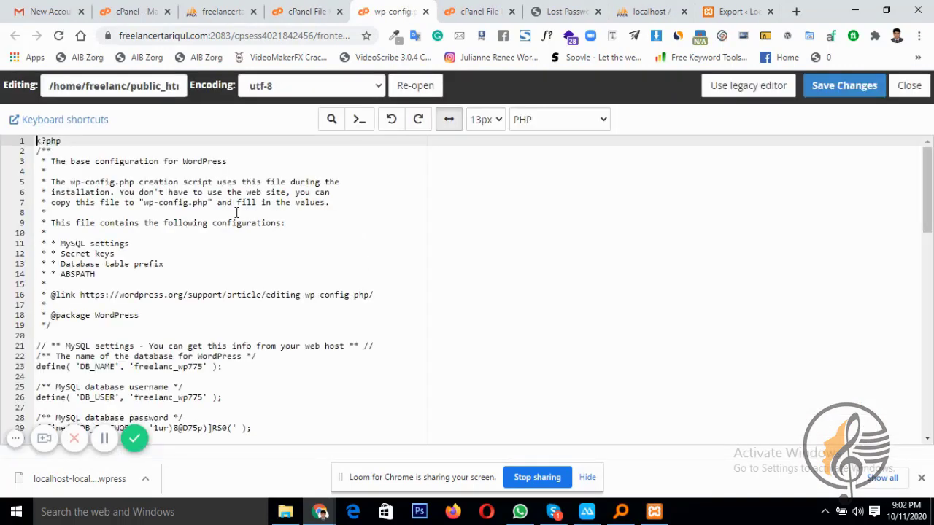
pyautogui.scroll(-2, 288, 281)
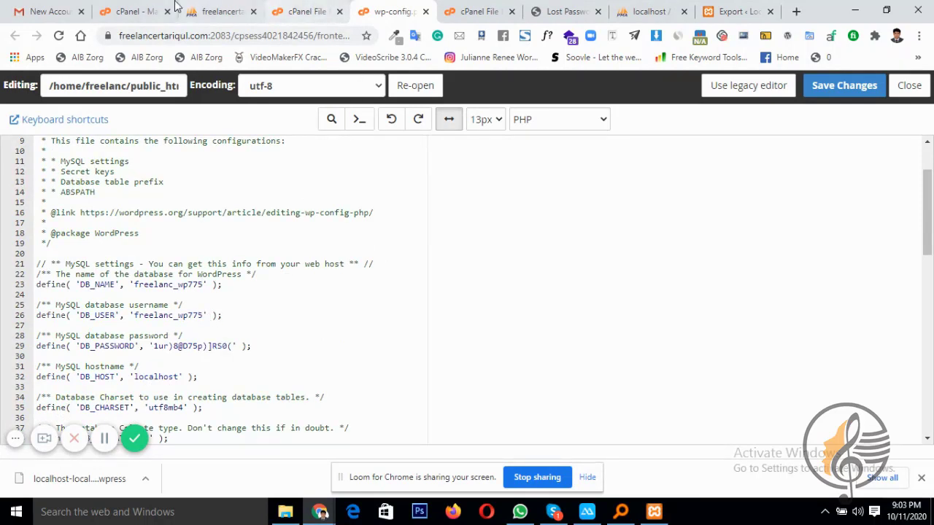
pyautogui.click(212, 11)
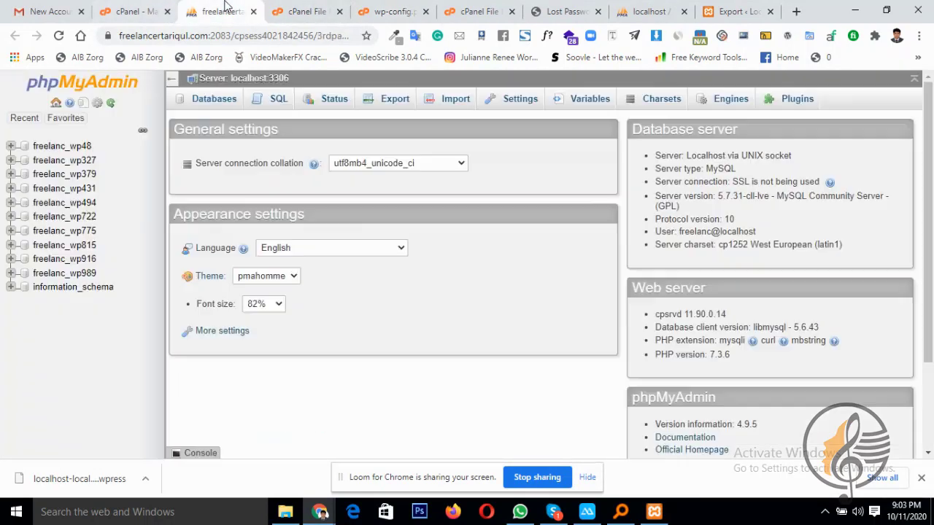
# Browse freelanc_wp775's wpwa_users table and open the admin row's edit form at the user_email field
pyautogui.click(76, 235)
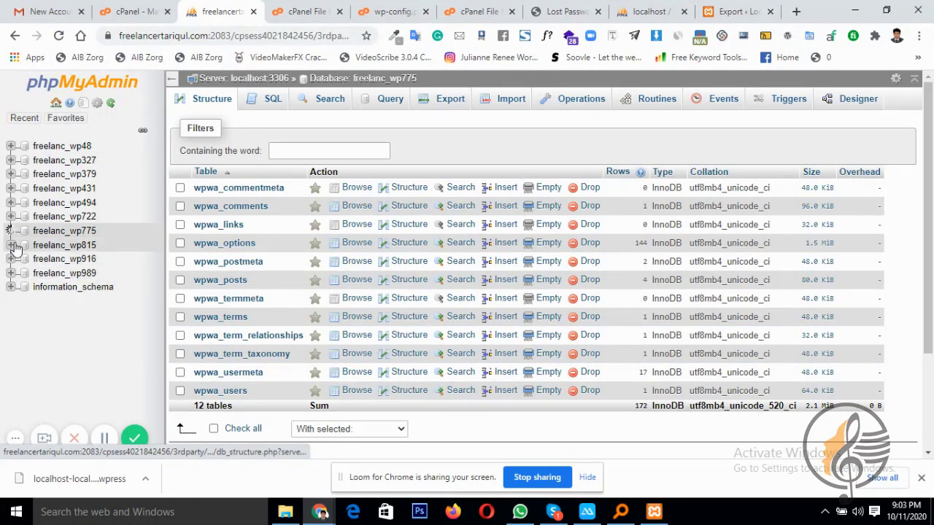
pyautogui.scroll(-1, 69, 364)
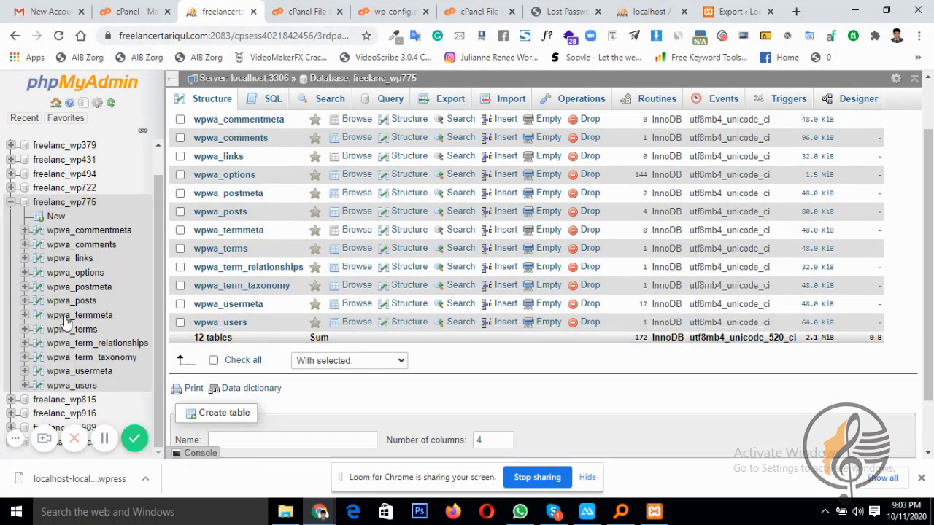
pyautogui.click(72, 387)
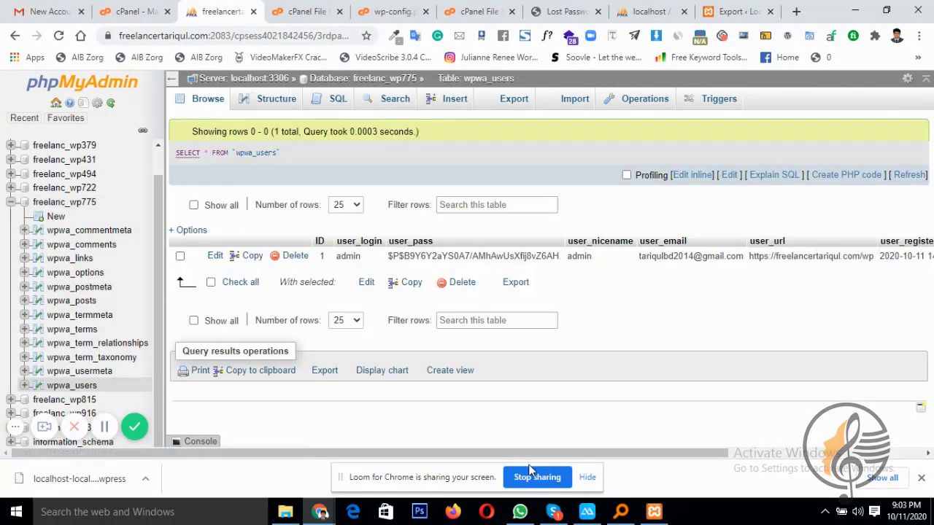
pyautogui.click(214, 260)
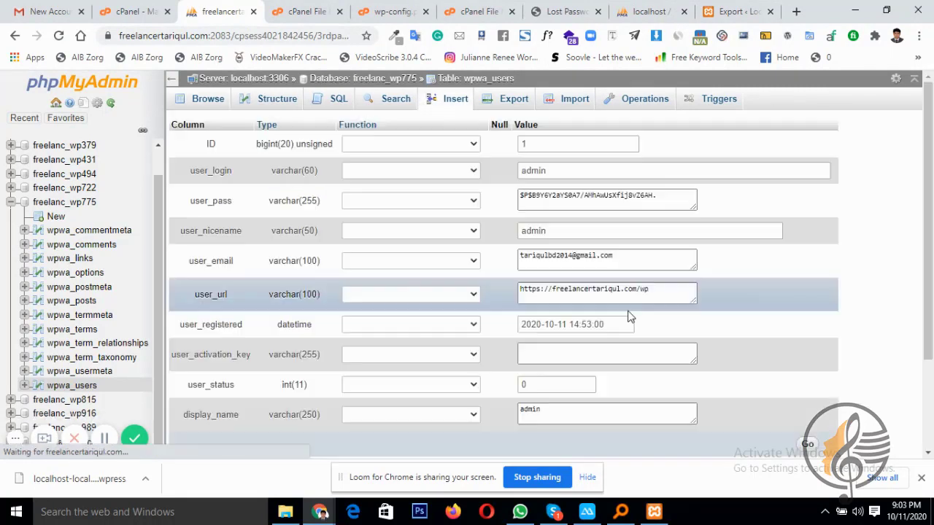
pyautogui.click(633, 255)
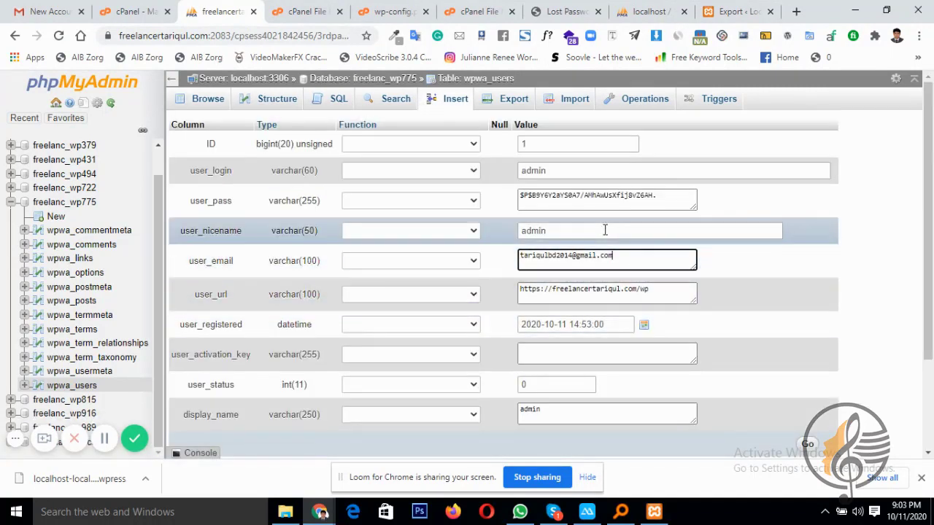
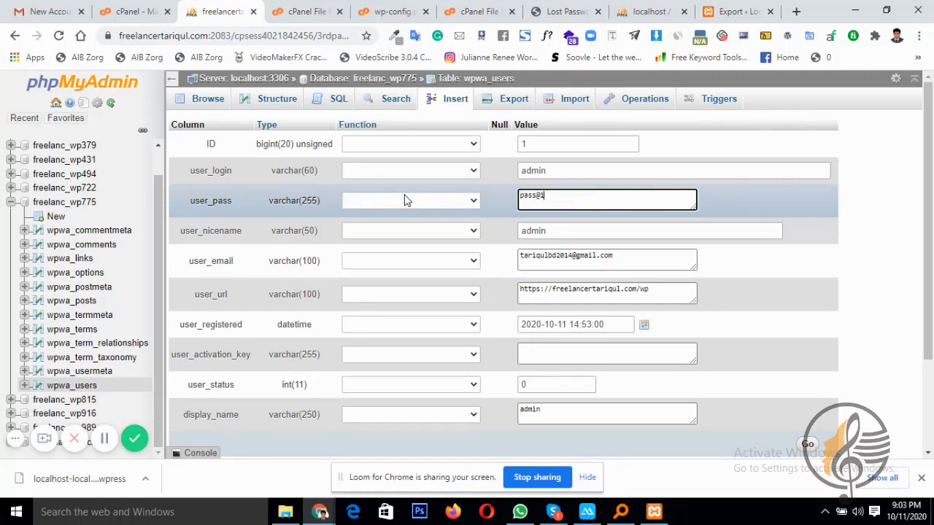
# Enter a new admin password in user_pass, hash it with MD5, and save the row
pyautogui.hotkey('ctrl', 'a')
pyautogui.click(385, 205)
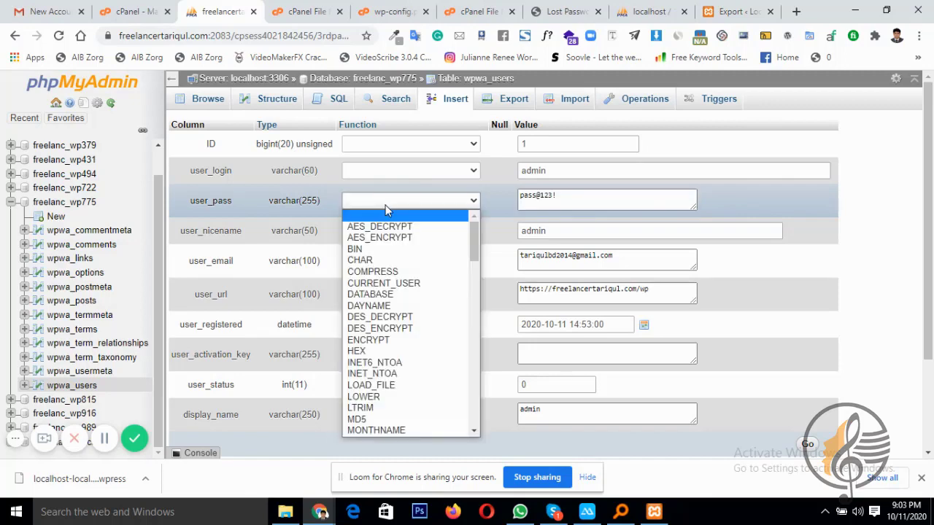
pyautogui.scroll(-2, 372, 274)
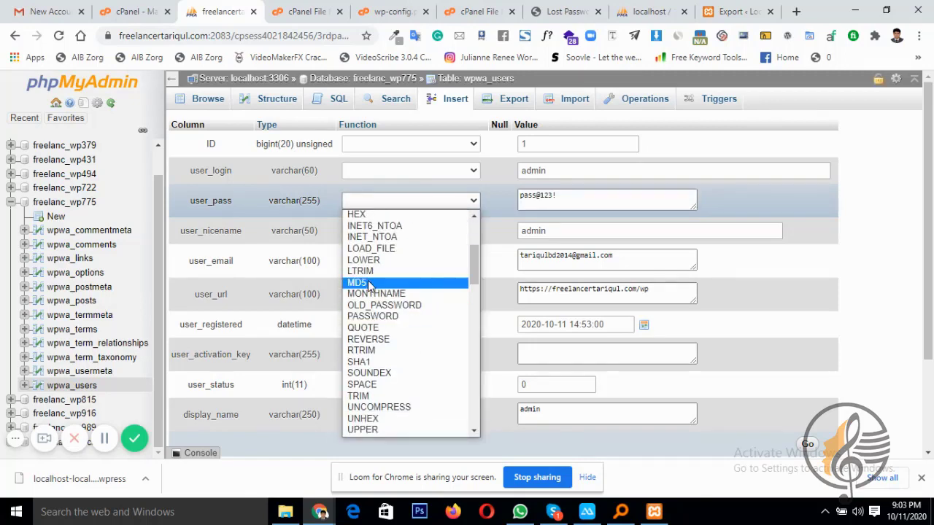
pyautogui.click(369, 284)
pyautogui.scroll(-3, 511, 379)
pyautogui.click(808, 322)
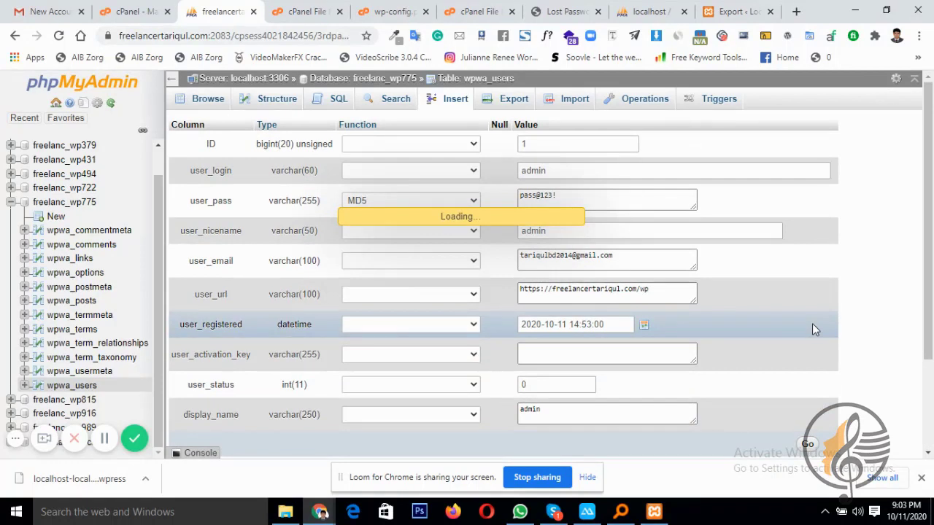
# Go back from the Lost Password page to the WordPress login form
pyautogui.click(572, 11)
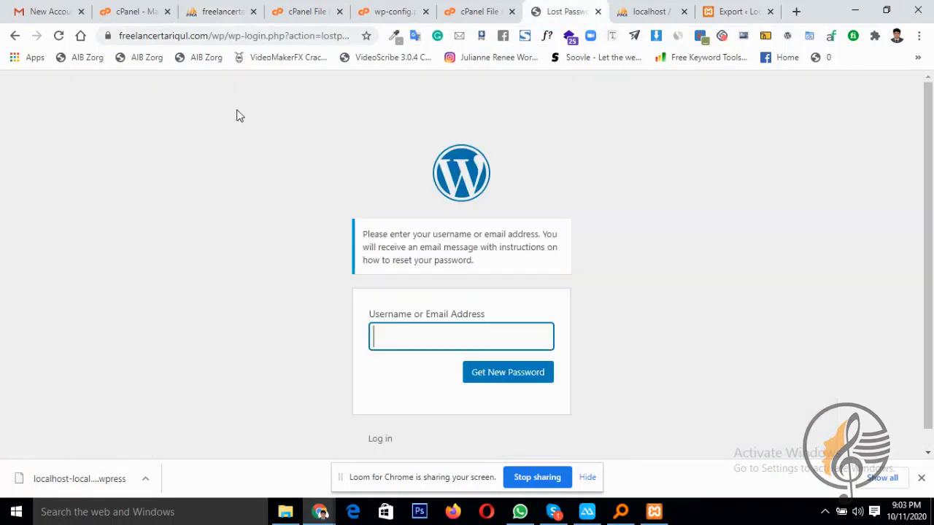
pyautogui.click(15, 35)
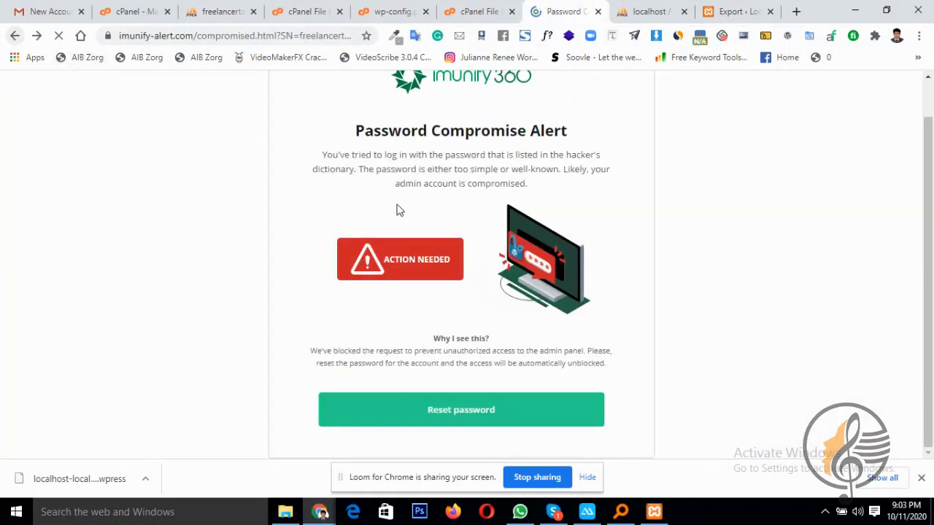
pyautogui.click(14, 36)
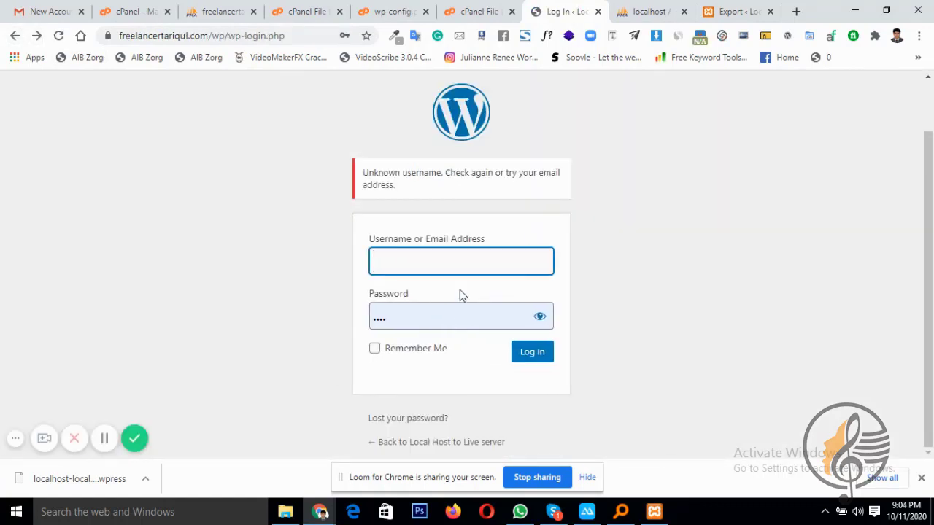
# Sign in as admin using the saved username and the new password
pyautogui.click(450, 265)
pyautogui.click(445, 372)
pyautogui.click(442, 315)
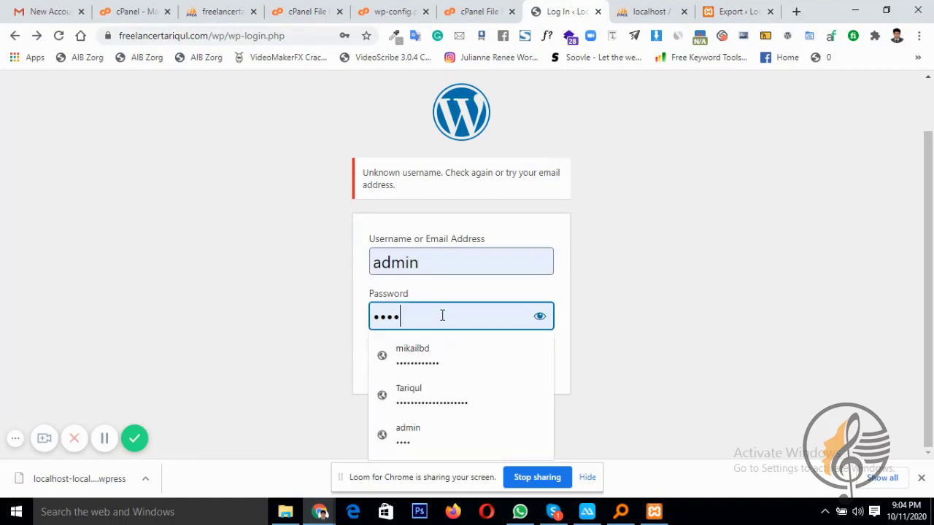
pyautogui.hotkey('ctrl', 'a')
pyautogui.write('•••••••••')
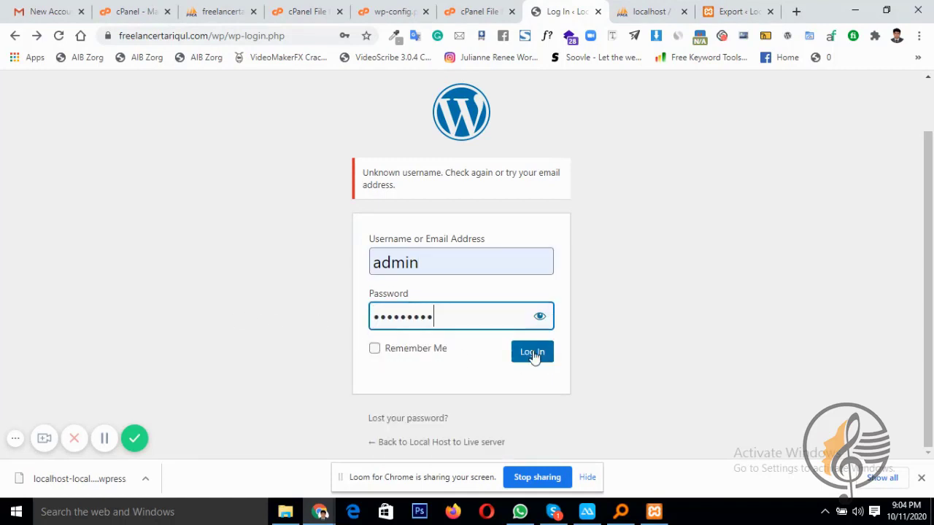
pyautogui.click(533, 353)
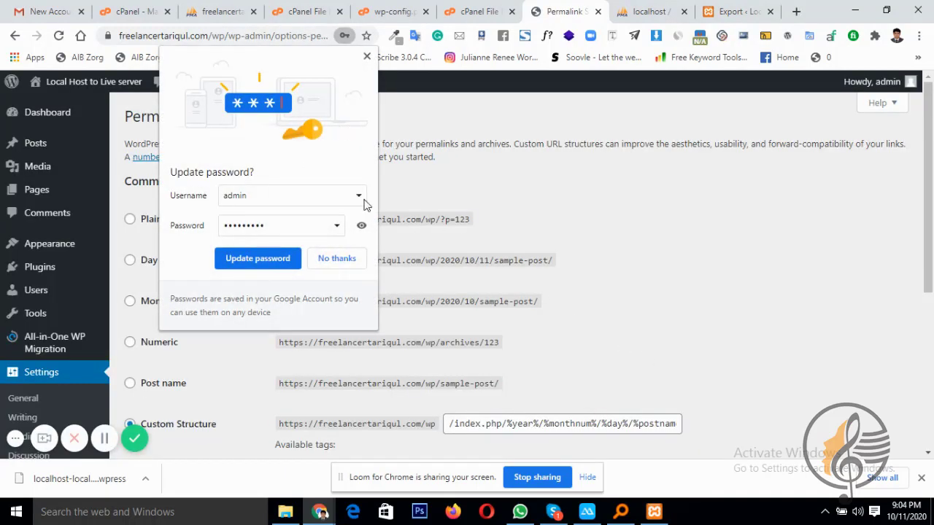
# Update the browser's saved password, then select Post name permalinks and save the settings
pyautogui.click(281, 259)
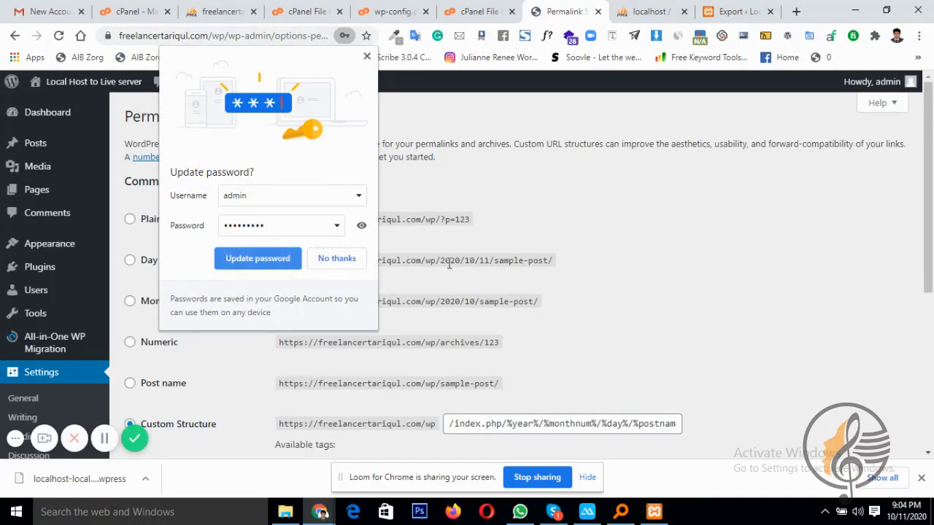
pyautogui.scroll(-3, 274, 283)
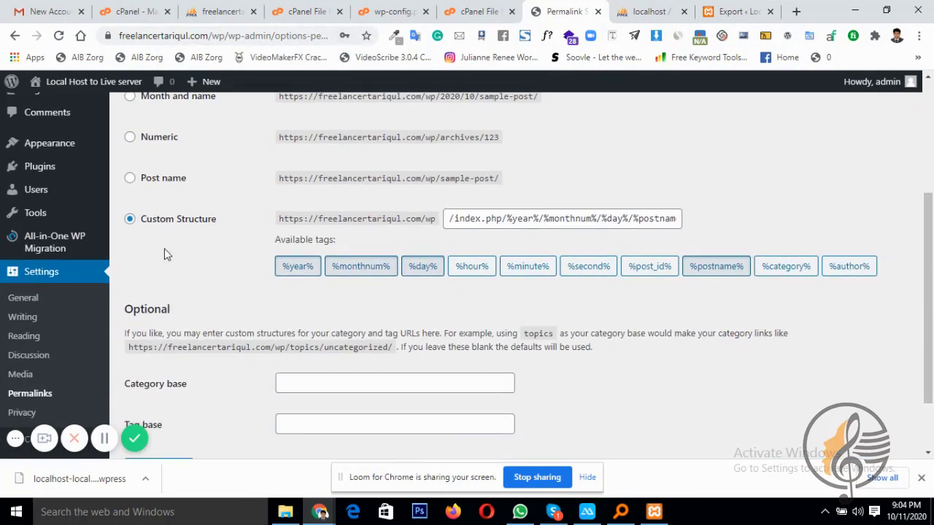
pyautogui.click(155, 182)
pyautogui.scroll(-1, 394, 270)
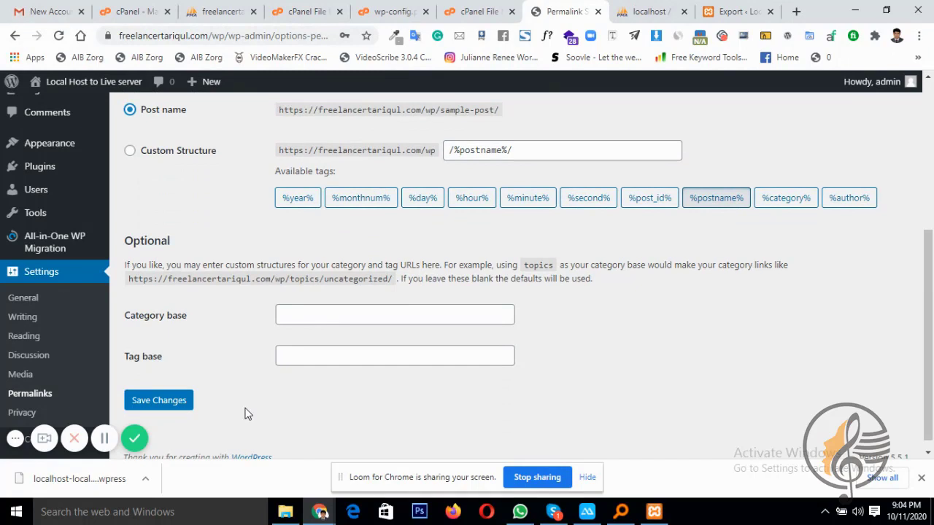
pyautogui.click(167, 412)
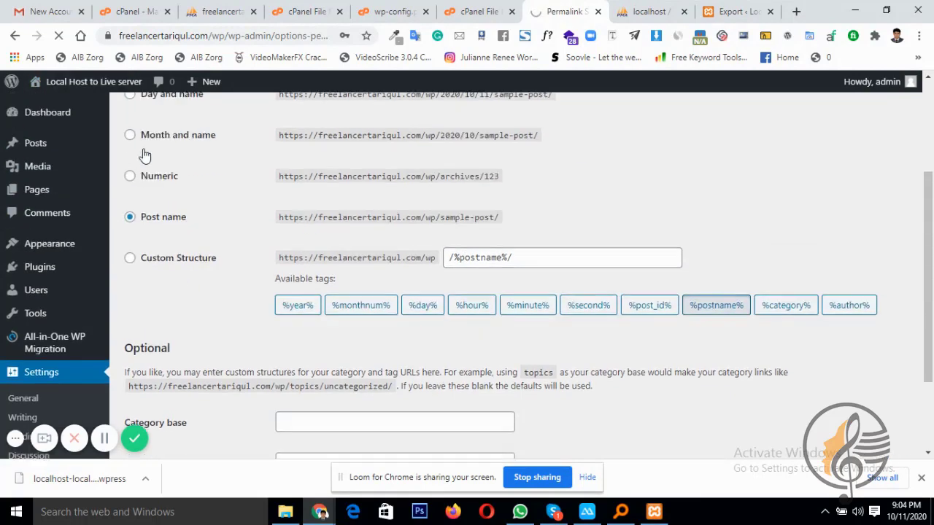
pyautogui.scroll(-1, 261, 277)
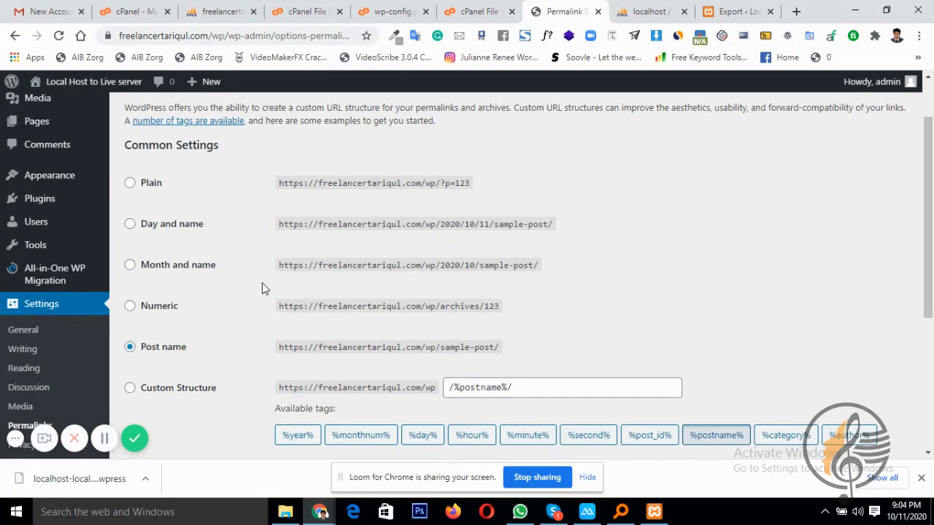
pyautogui.scroll(1, 262, 282)
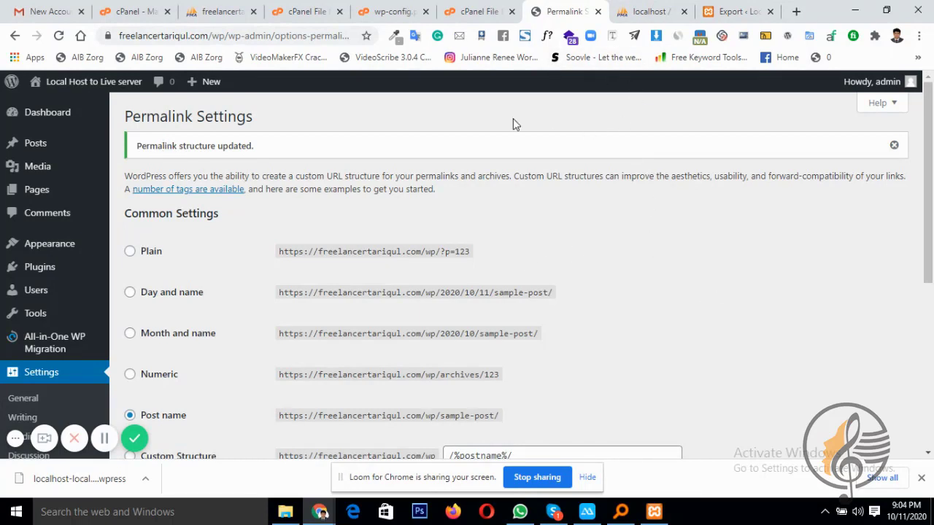
# Switch to the cPanel dashboard and open FTP Accounts from the Files section
pyautogui.click(130, 11)
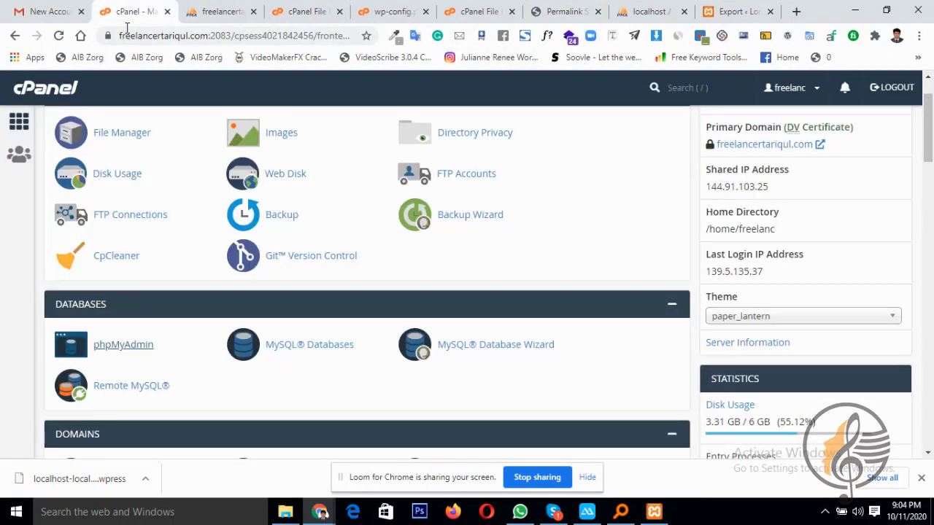
pyautogui.scroll(-3, 171, 239)
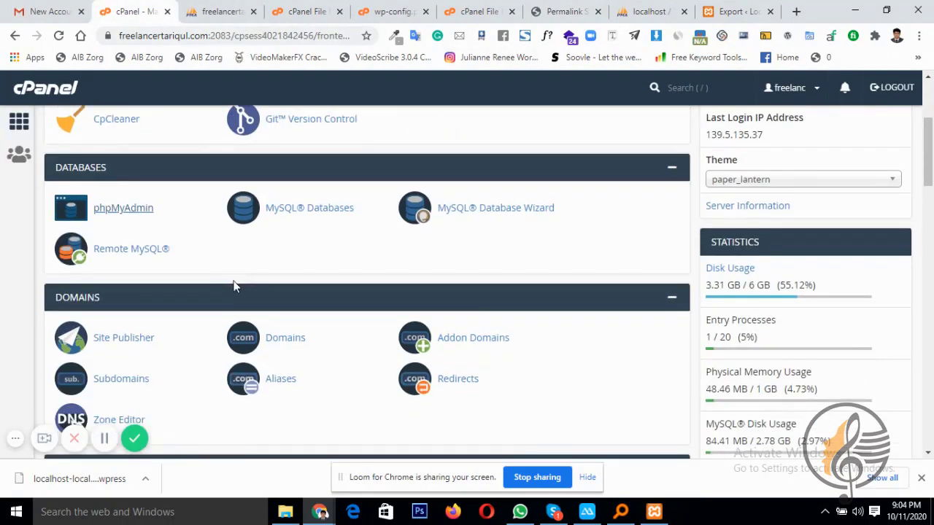
pyautogui.scroll(-14, 281, 285)
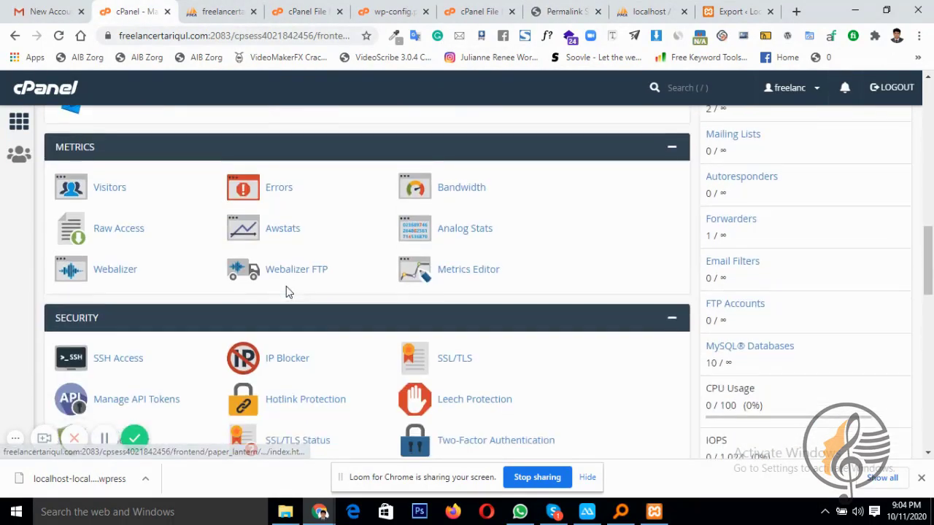
pyautogui.scroll(-3, 286, 292)
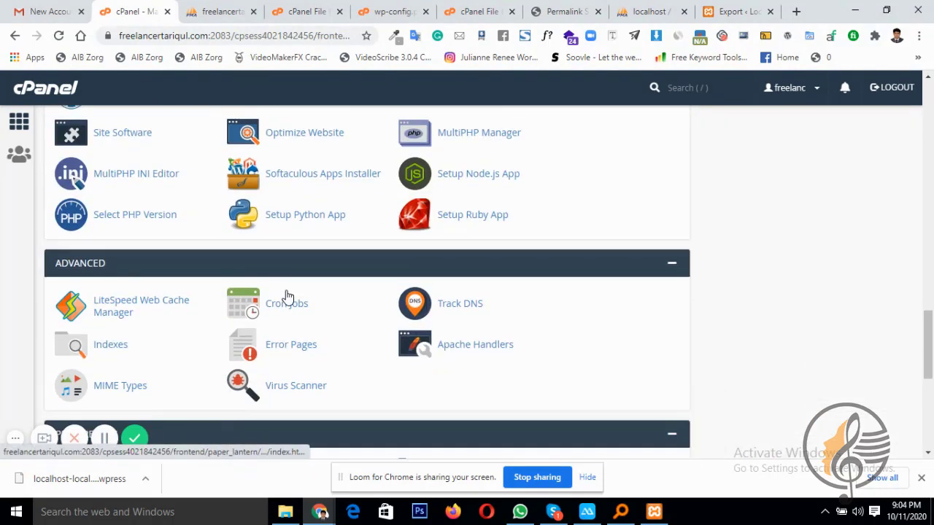
pyautogui.scroll(-4, 281, 307)
pyautogui.scroll(-2, 274, 318)
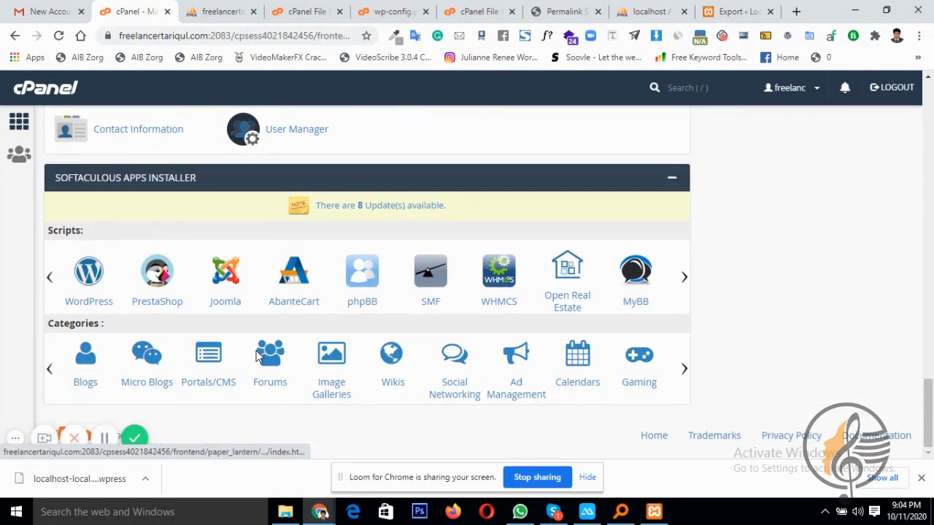
pyautogui.scroll(5, 256, 348)
pyautogui.scroll(3, 551, 307)
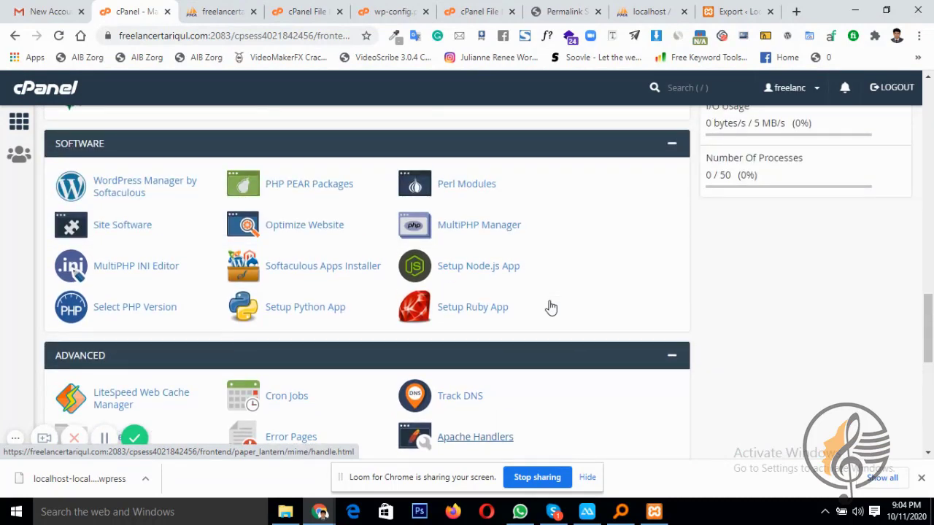
pyautogui.scroll(3, 548, 309)
pyautogui.scroll(1, 573, 316)
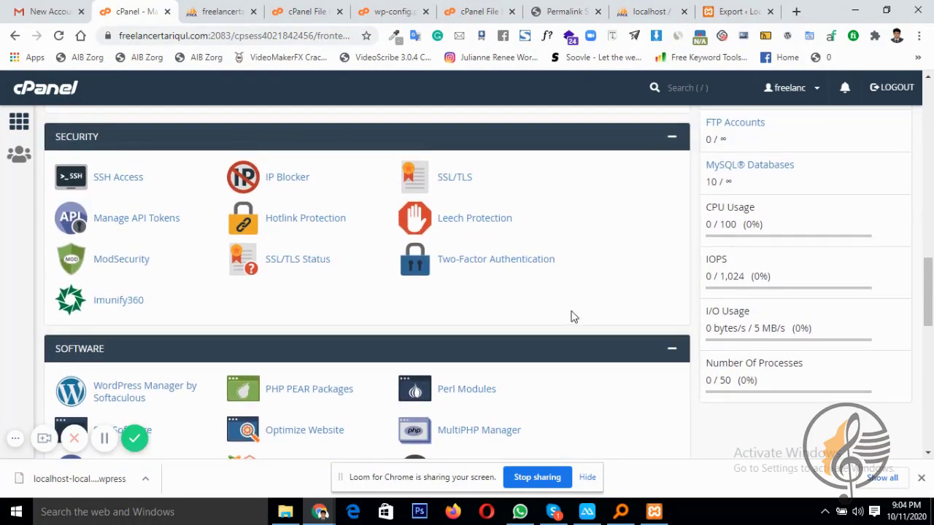
pyautogui.scroll(3, 573, 316)
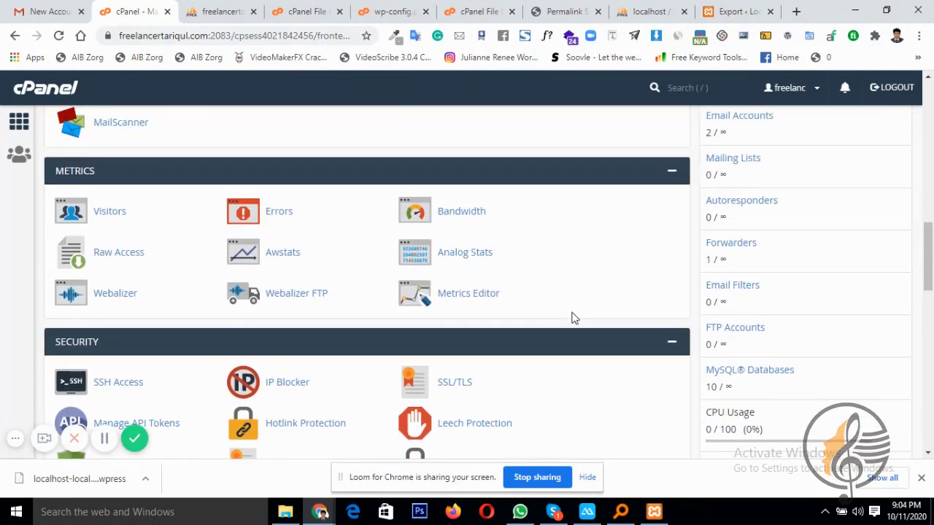
pyautogui.scroll(4, 572, 318)
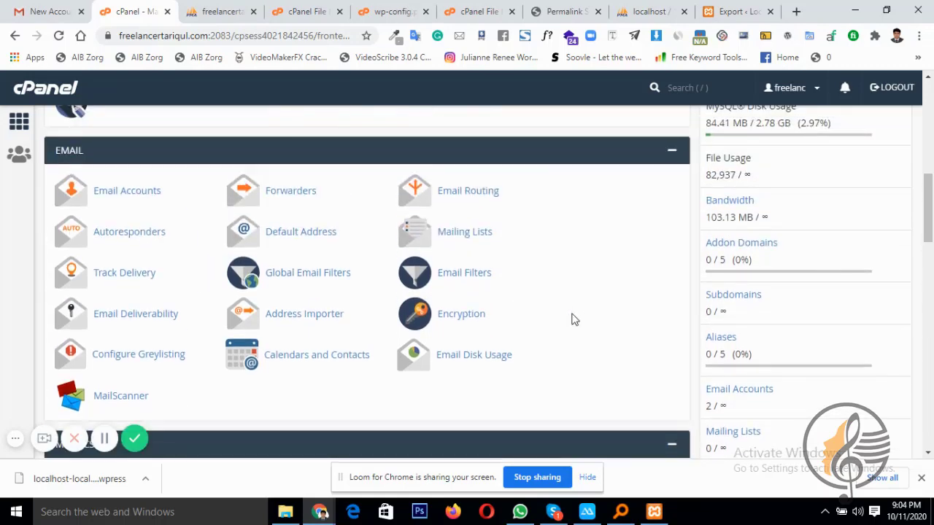
pyautogui.scroll(2, 573, 319)
pyautogui.scroll(3, 573, 319)
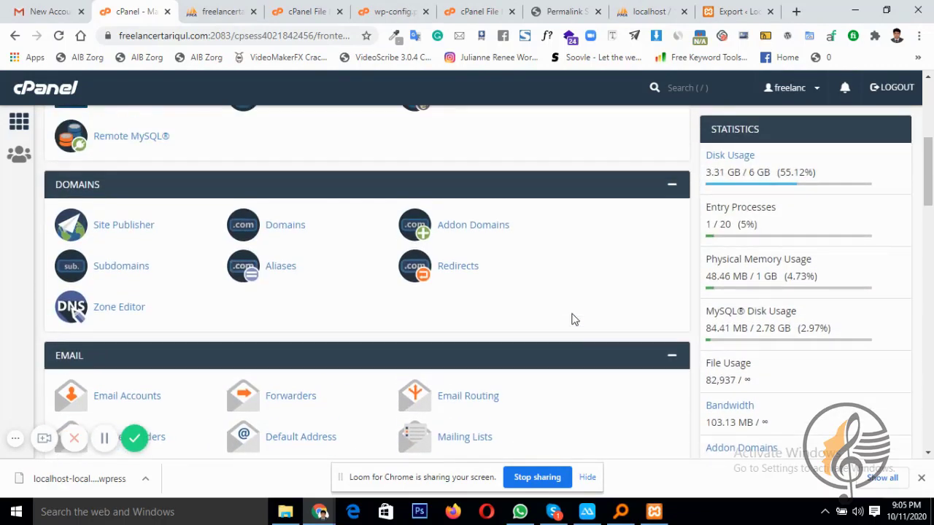
pyautogui.scroll(2, 571, 313)
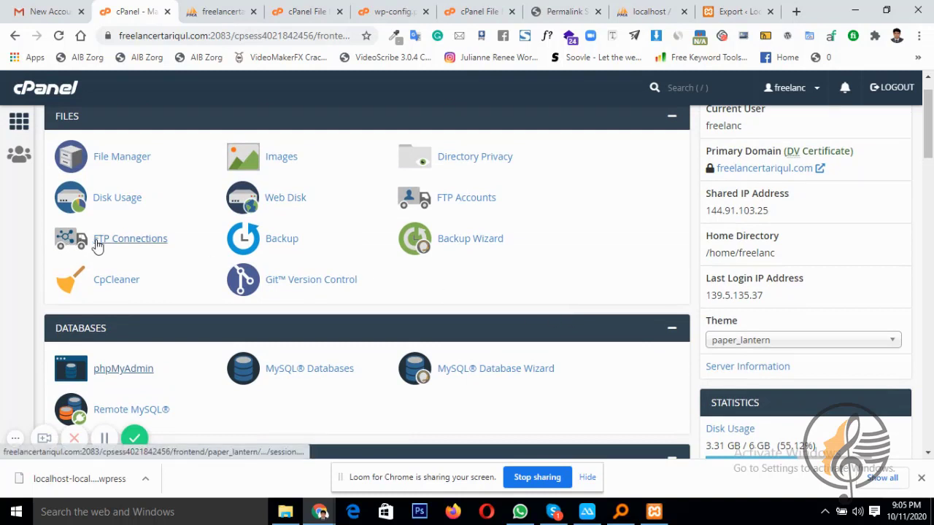
pyautogui.click(481, 205)
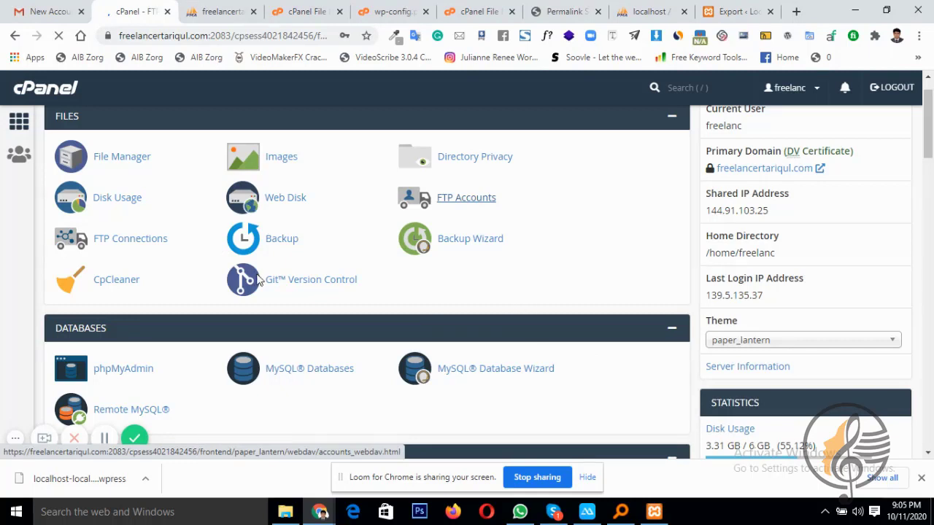
pyautogui.scroll(-2, 682, 250)
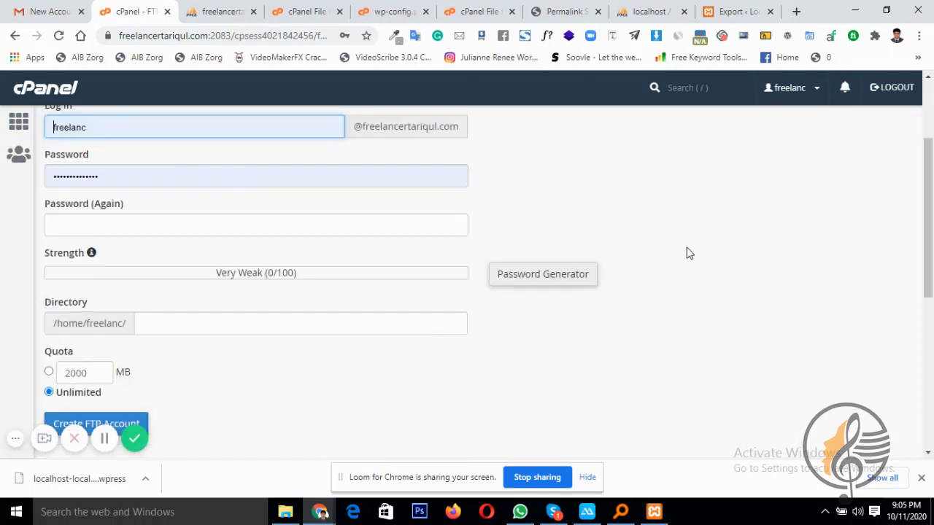
pyautogui.scroll(1, 685, 254)
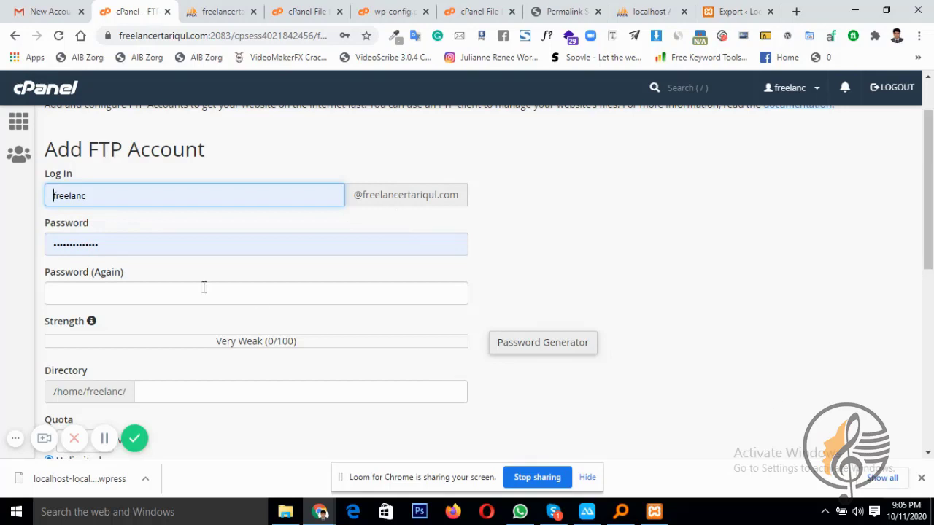
pyautogui.scroll(-2, 204, 287)
pyautogui.scroll(3, 163, 290)
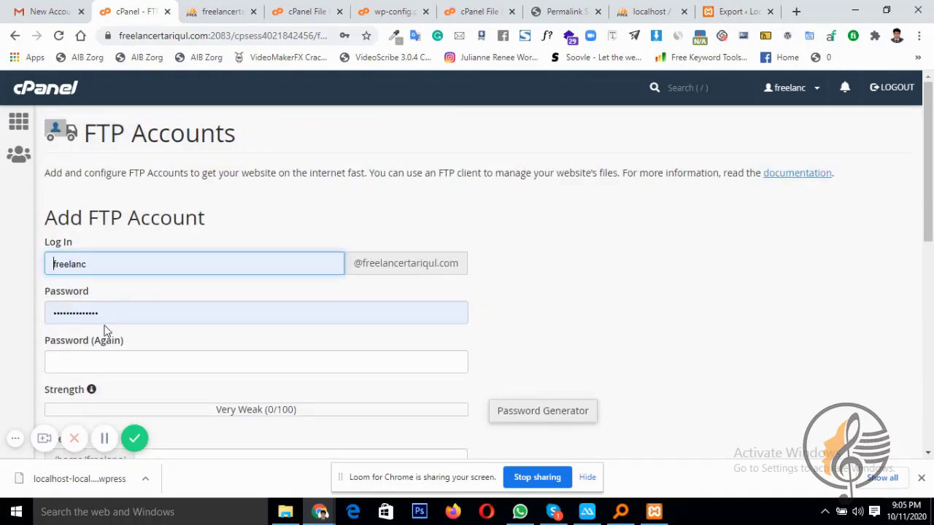
pyautogui.click(58, 11)
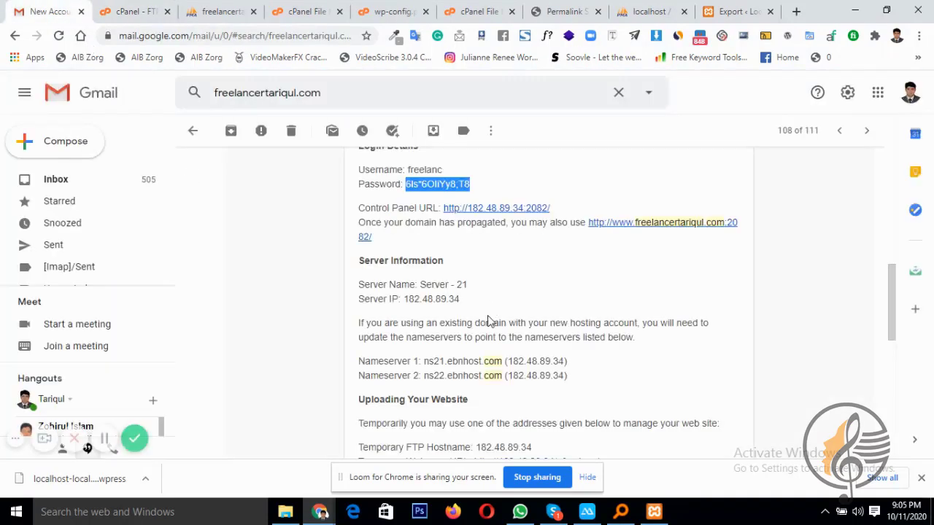
pyautogui.scroll(4, 488, 321)
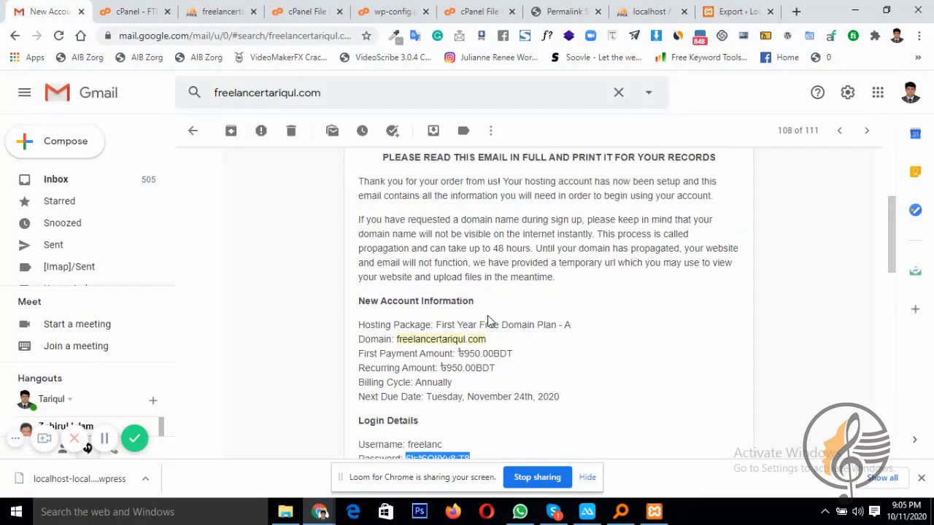
pyautogui.scroll(-5, 487, 317)
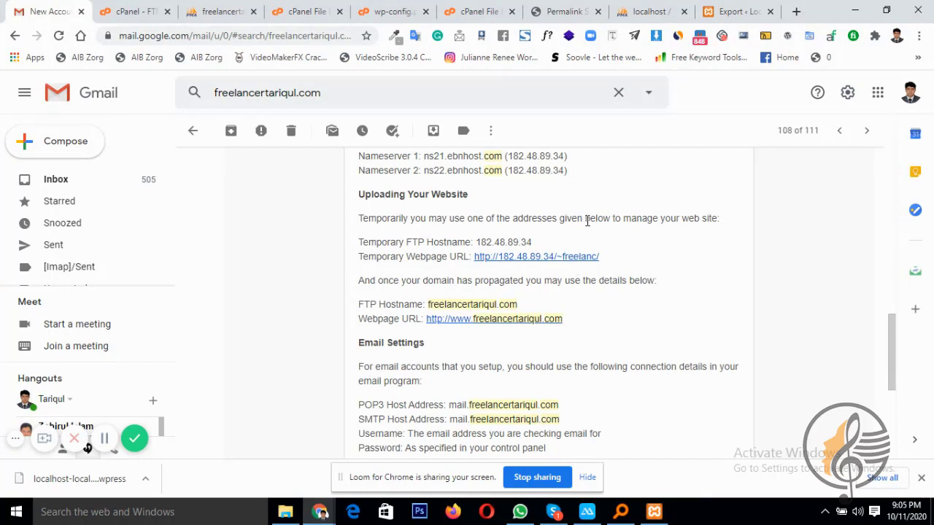
pyautogui.click(126, 10)
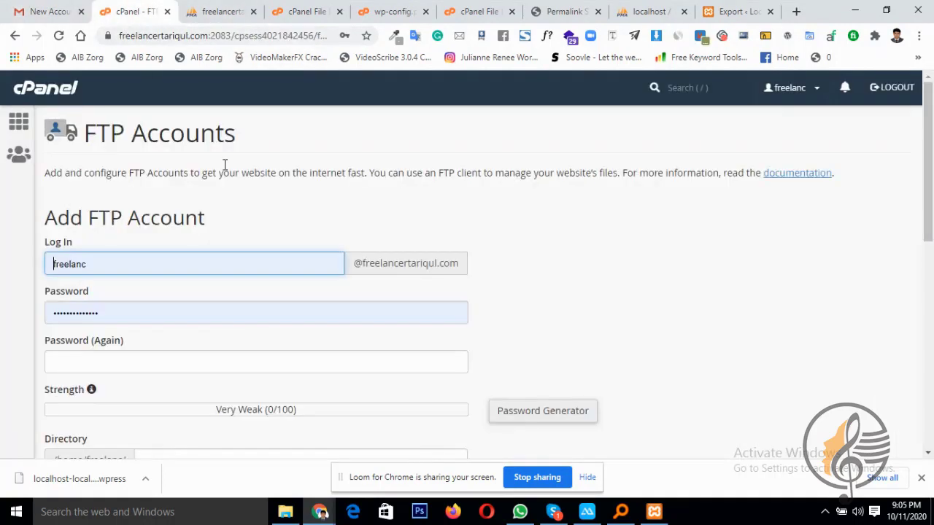
# Change the new FTP account's login name to freelancer
pyautogui.click(180, 265)
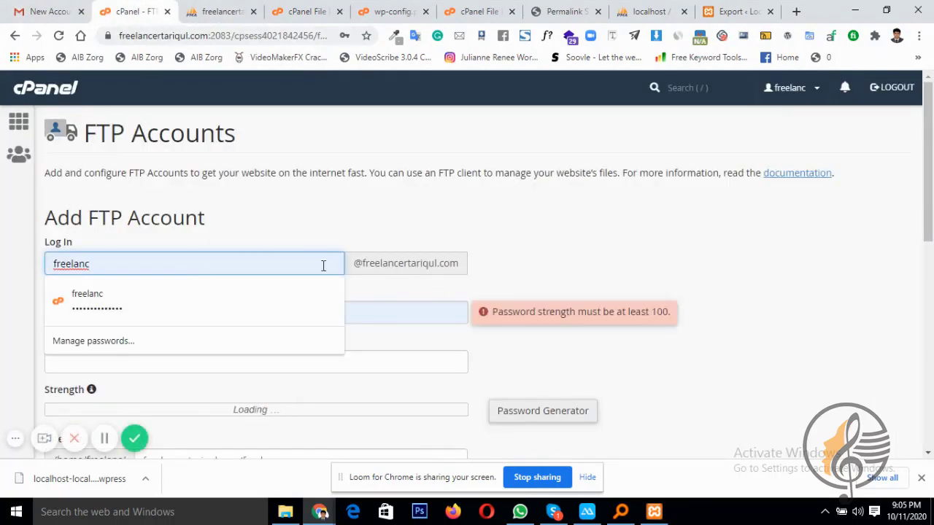
pyautogui.click(492, 230)
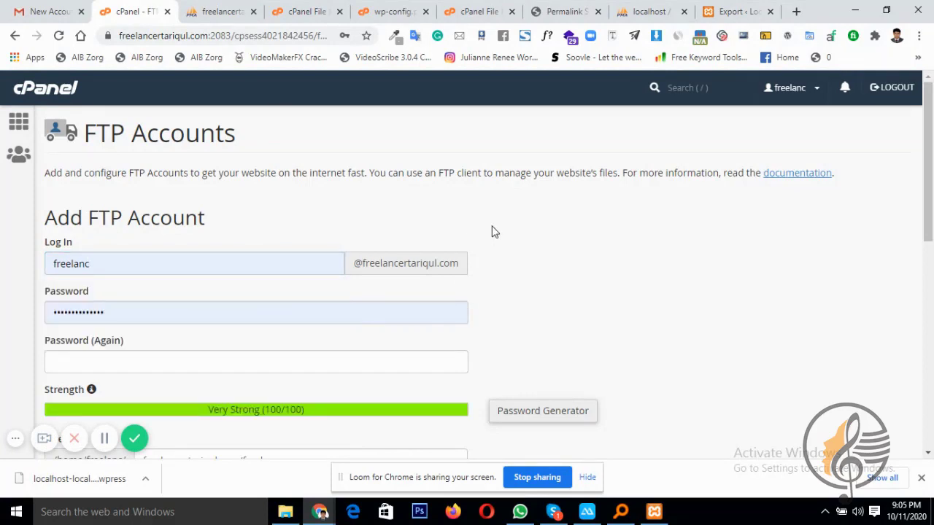
pyautogui.scroll(-2, 266, 274)
pyautogui.scroll(1, 183, 240)
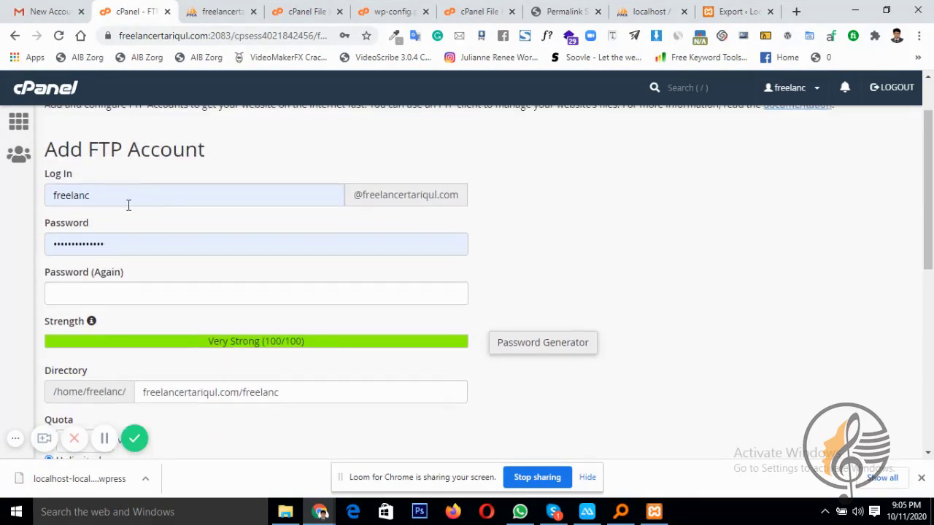
pyautogui.click(117, 201)
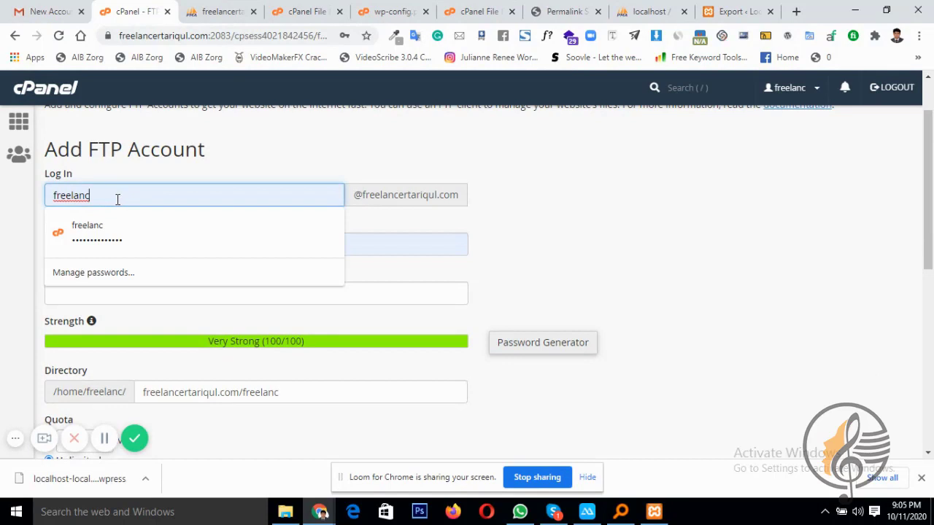
pyautogui.write('er')
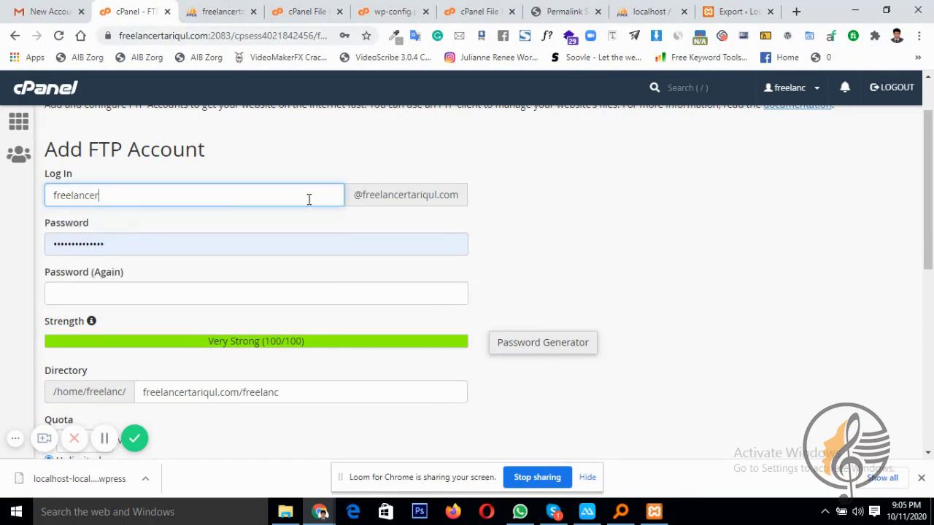
# Enter a Very Strong password and retype it in Password (Again)
pyautogui.press('Tab')
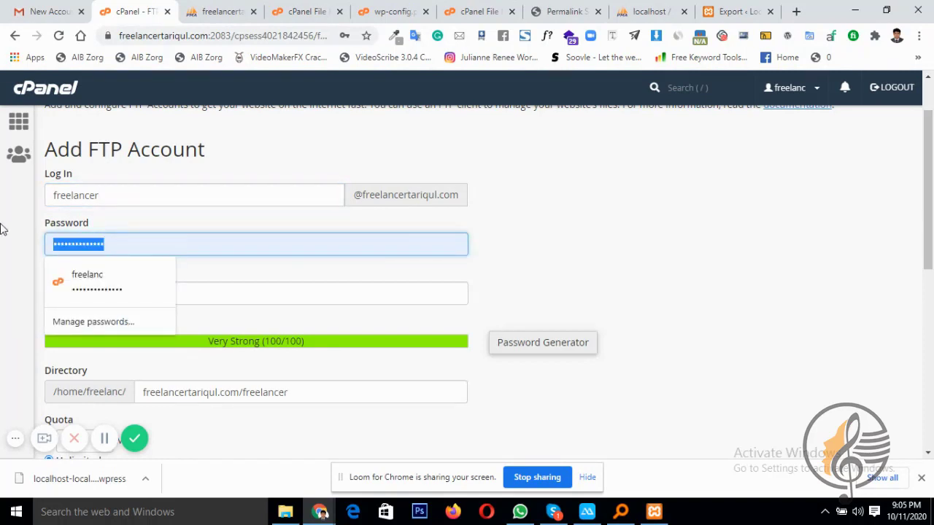
pyautogui.hotkey('ctrl', 'v')
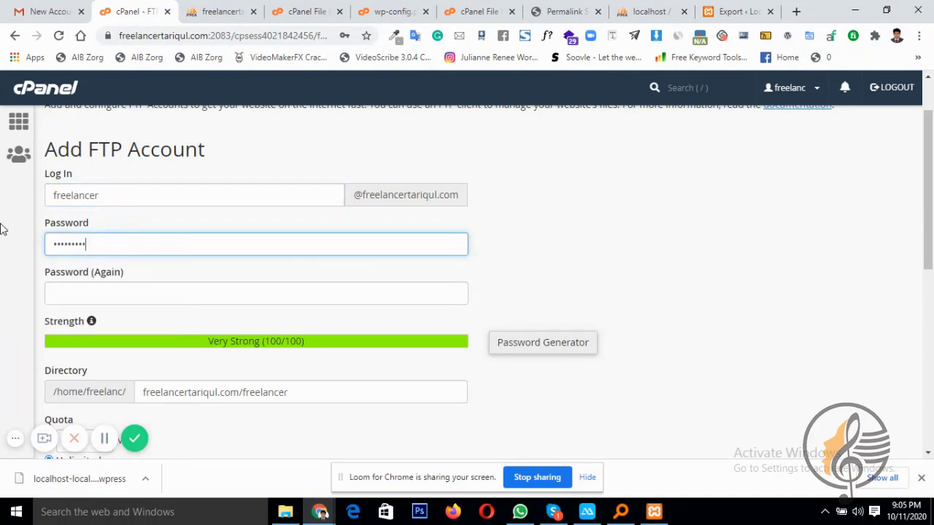
pyautogui.click(103, 294)
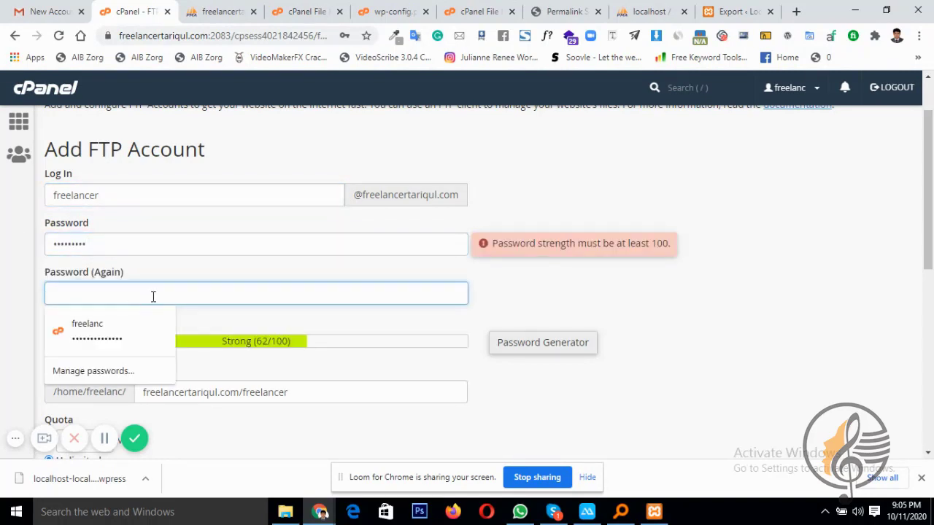
pyautogui.click(157, 248)
pyautogui.moveTo(156, 243); pyautogui.dragTo(2, 244)
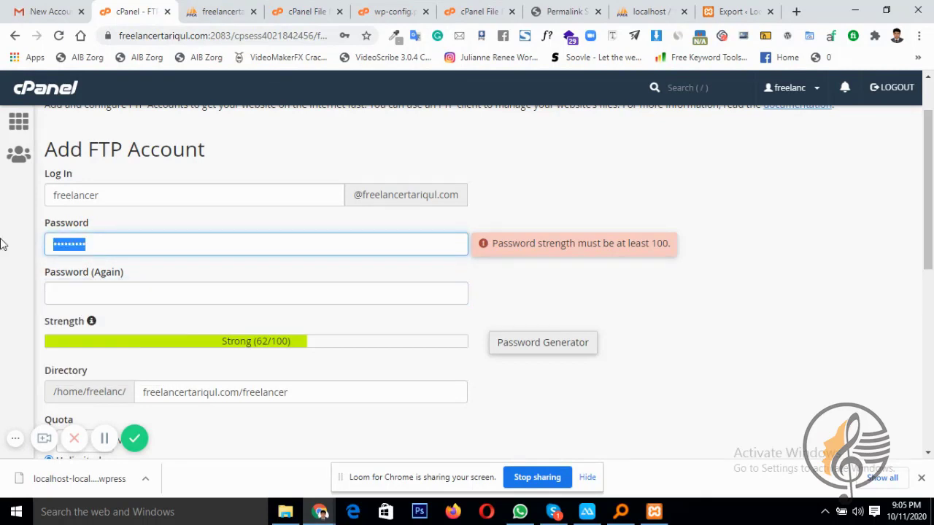
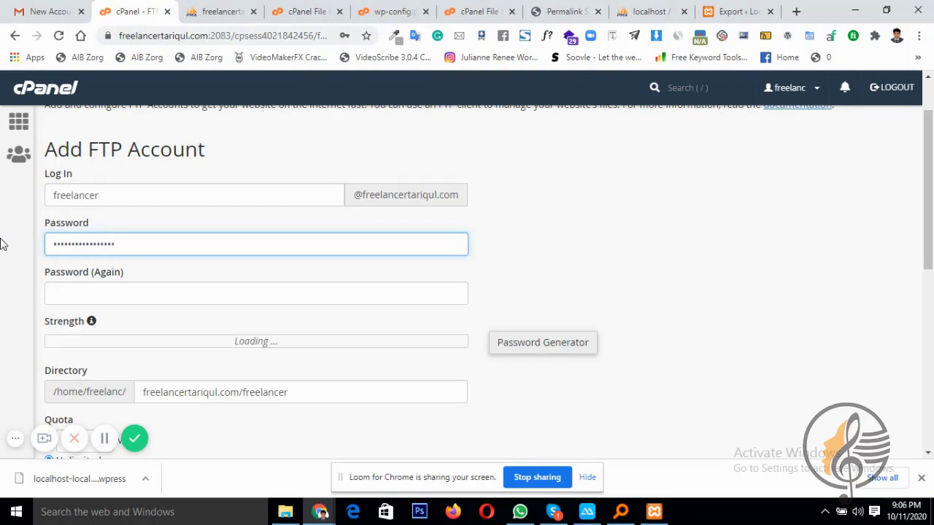
pyautogui.click(124, 299)
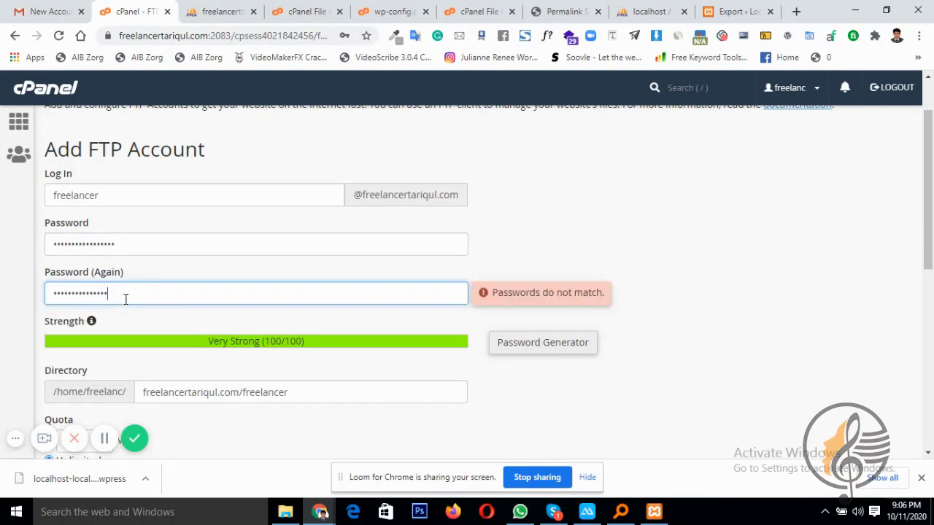
pyautogui.scroll(-2, 117, 297)
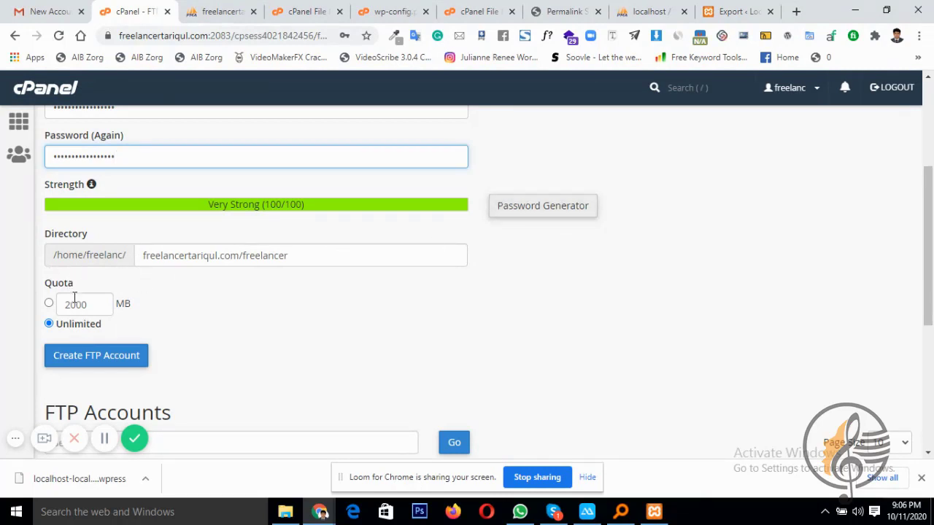
# Create the freelancer FTP account and confirm it is listed with unlimited quota
pyautogui.click(78, 362)
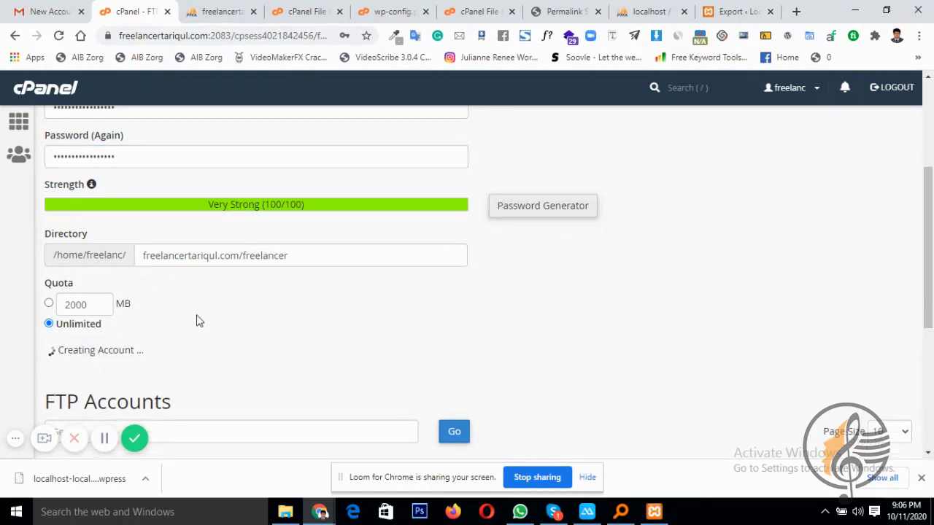
pyautogui.scroll(-3, 288, 315)
pyautogui.scroll(-2, 419, 290)
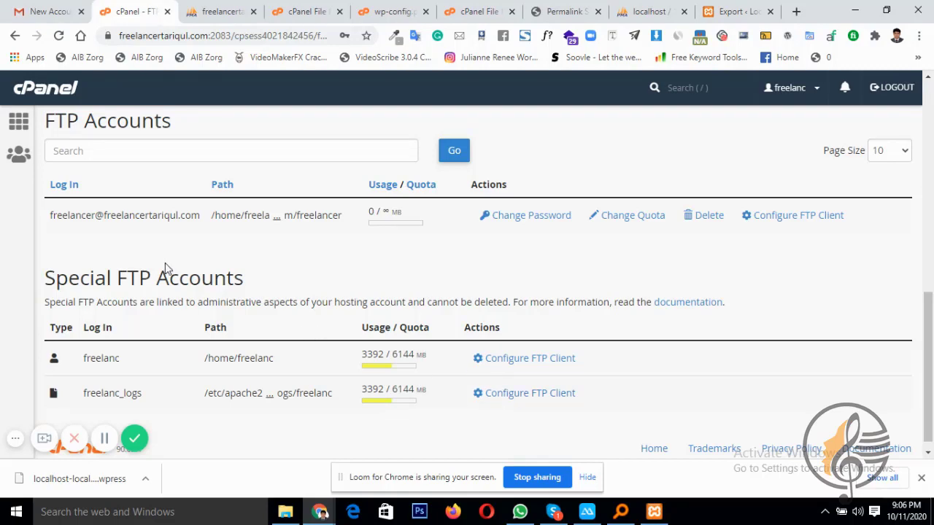
pyautogui.scroll(5, 170, 256)
pyautogui.scroll(3, 169, 254)
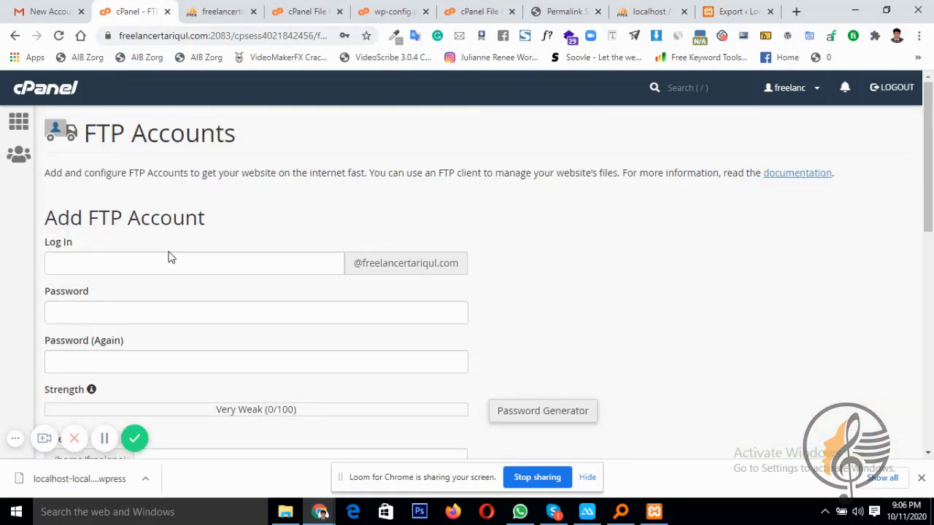
pyautogui.click(321, 513)
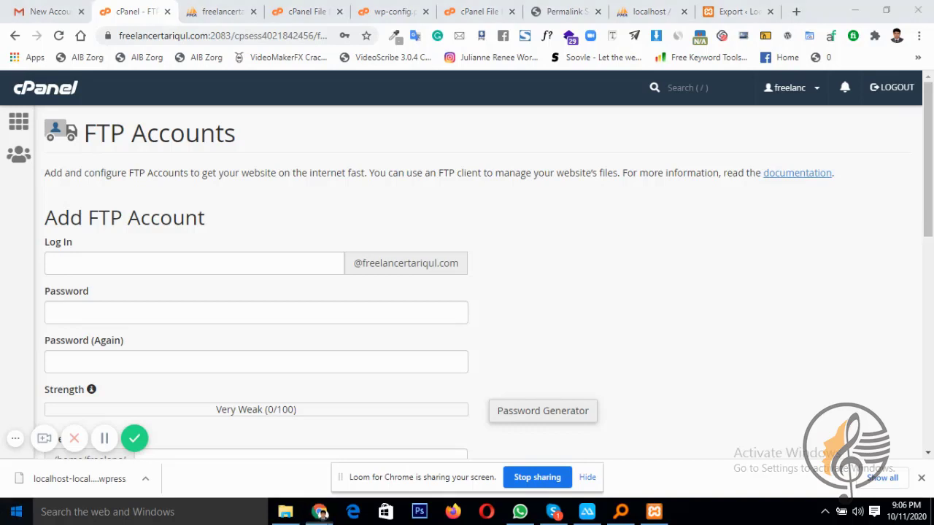
# Launch FileZilla from the FileZilla FTP Client folder in the Start menu's All apps list
pyautogui.press('super')
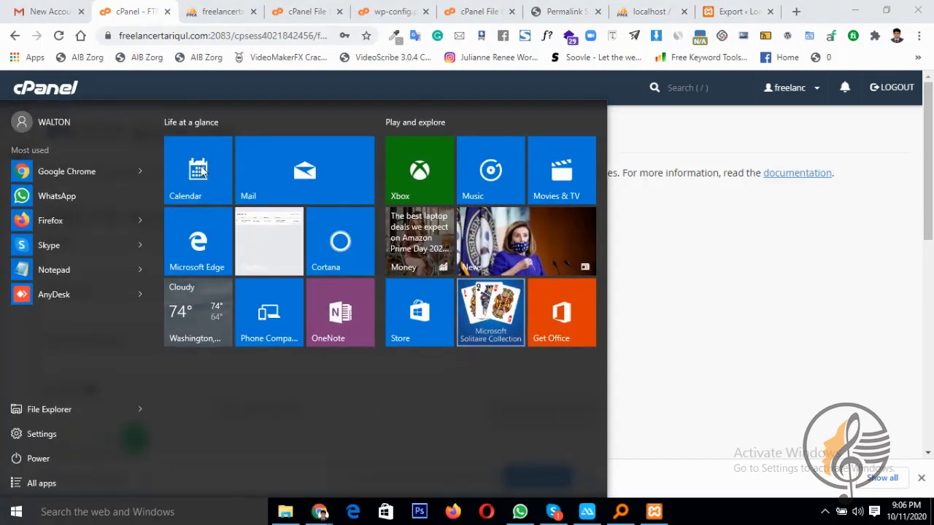
pyautogui.click(37, 482)
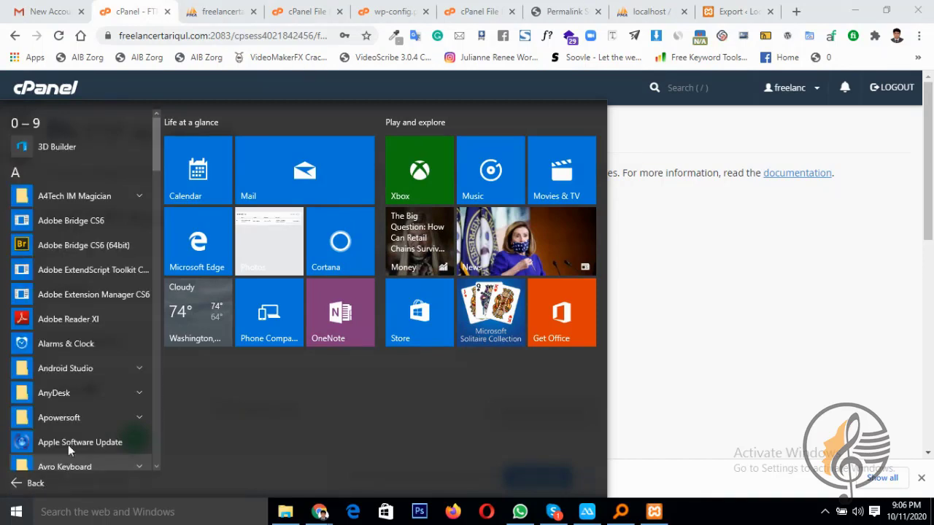
pyautogui.scroll(-8, 85, 270)
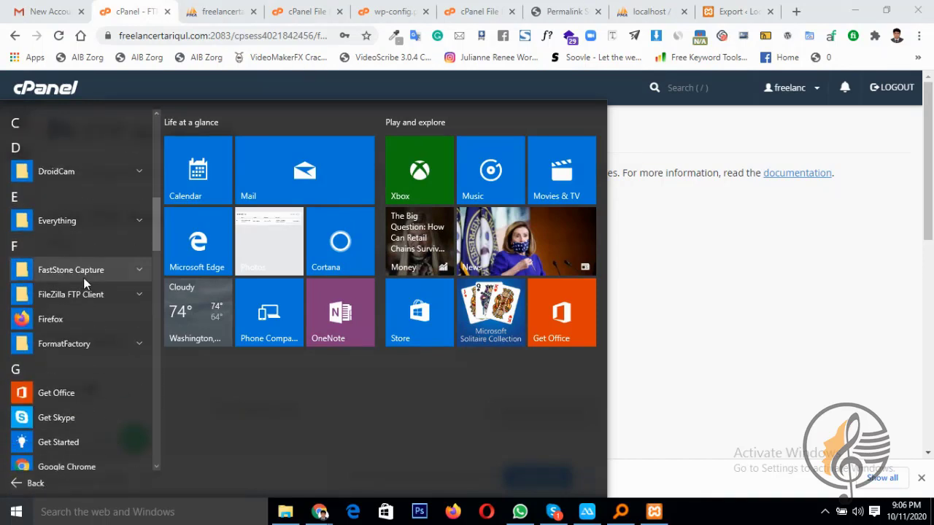
pyautogui.click(76, 294)
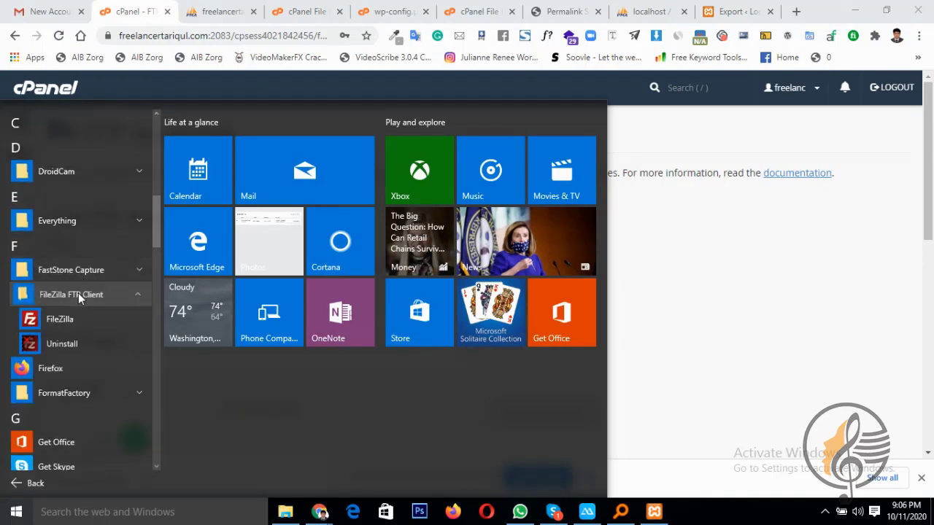
pyautogui.click(71, 310)
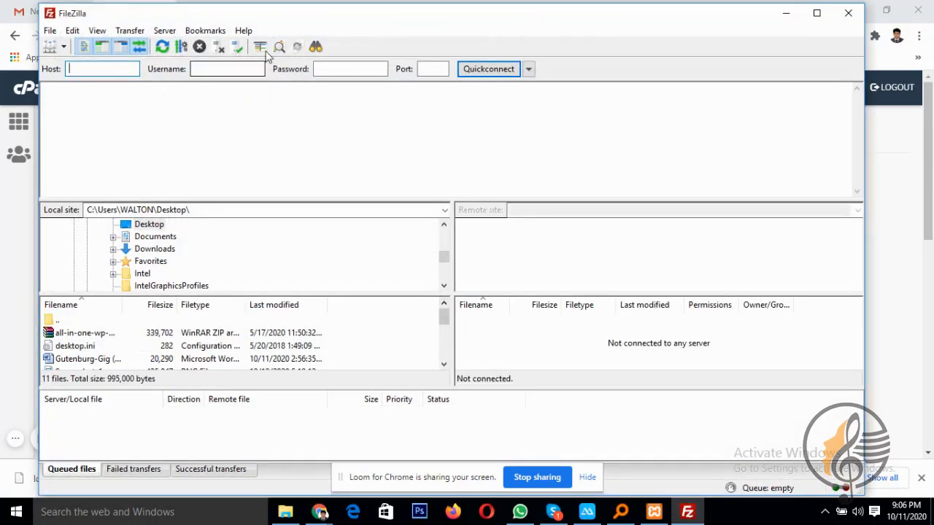
# Move FileZilla aside and show the main FTP account's manual configuration settings in cPanel
pyautogui.moveTo(317, 17); pyautogui.dragTo(461, 148)
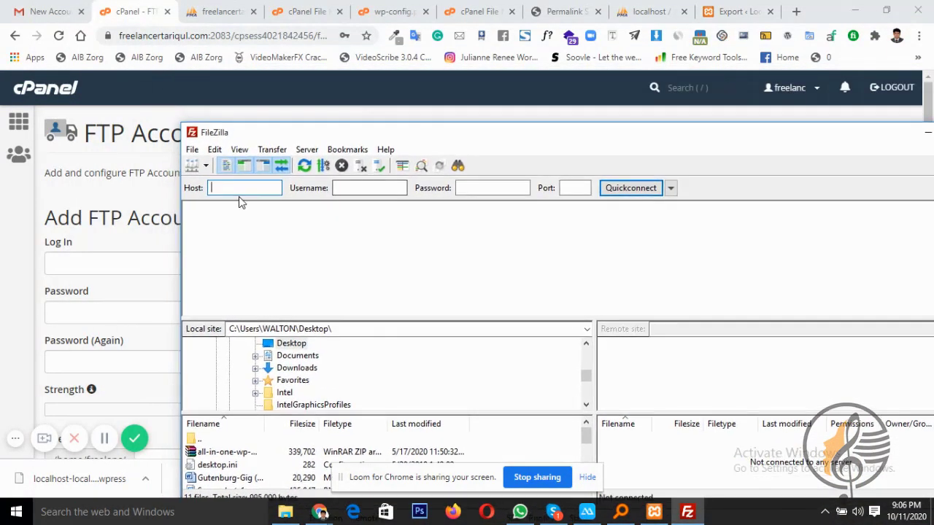
pyautogui.click(275, 189)
pyautogui.click(373, 188)
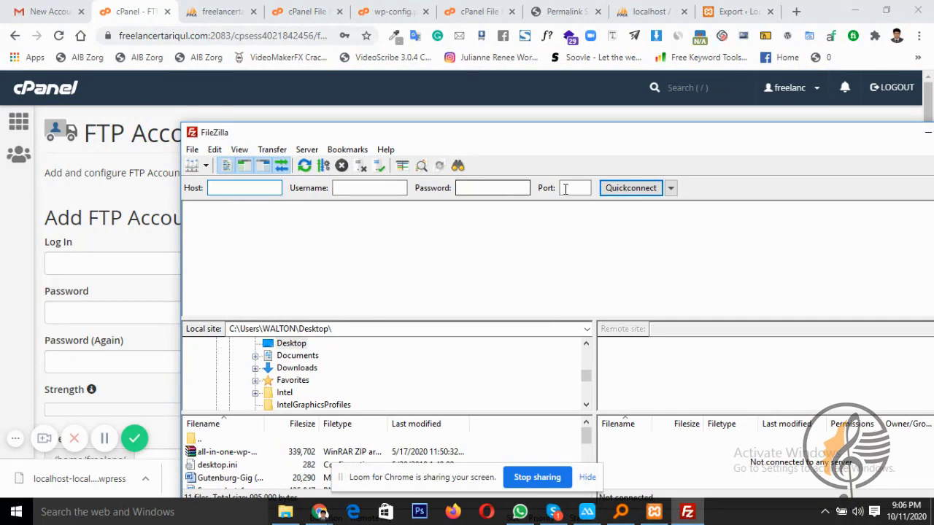
pyautogui.moveTo(832, 143); pyautogui.dragTo(750, 156)
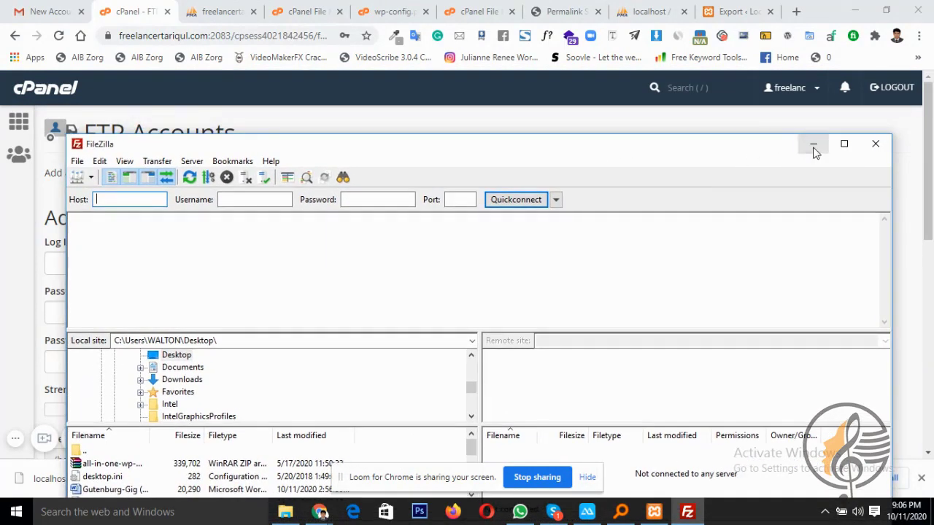
pyautogui.click(813, 146)
pyautogui.scroll(-6, 668, 277)
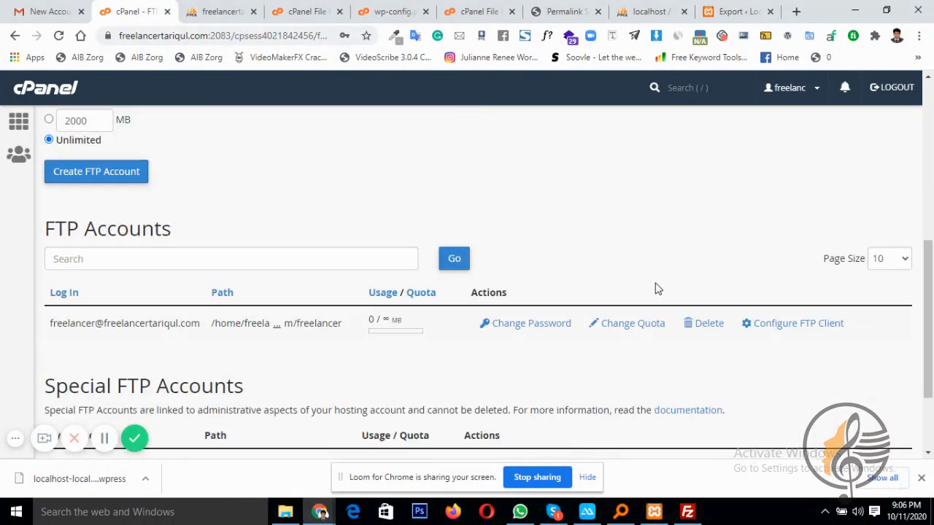
pyautogui.scroll(-3, 655, 289)
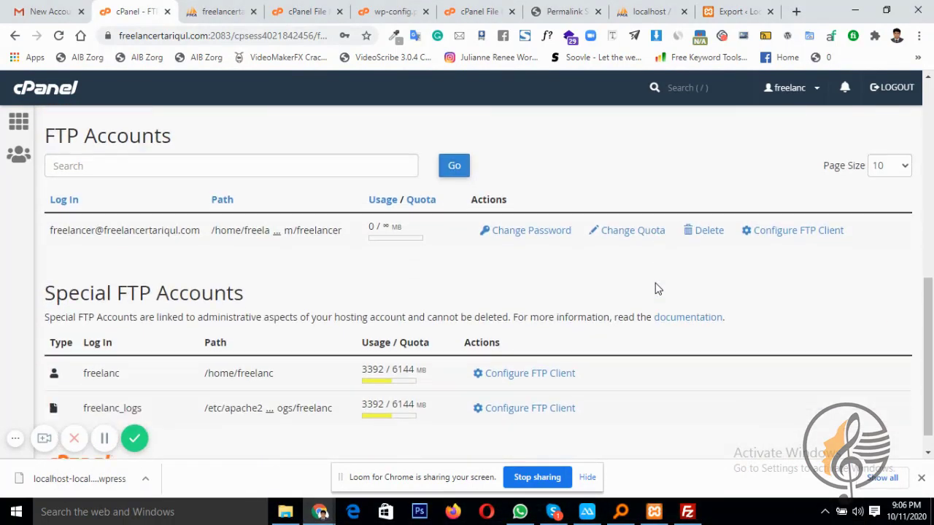
pyautogui.click(490, 346)
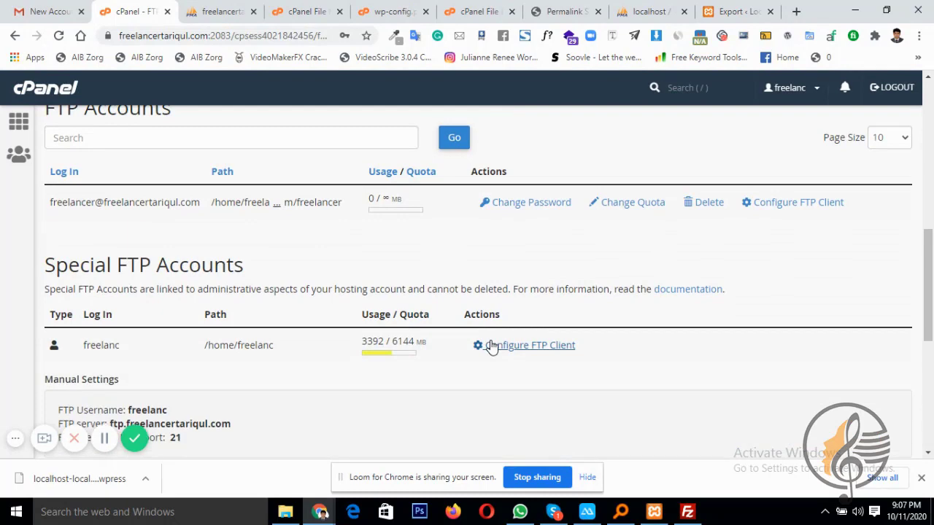
pyautogui.scroll(-5, 180, 329)
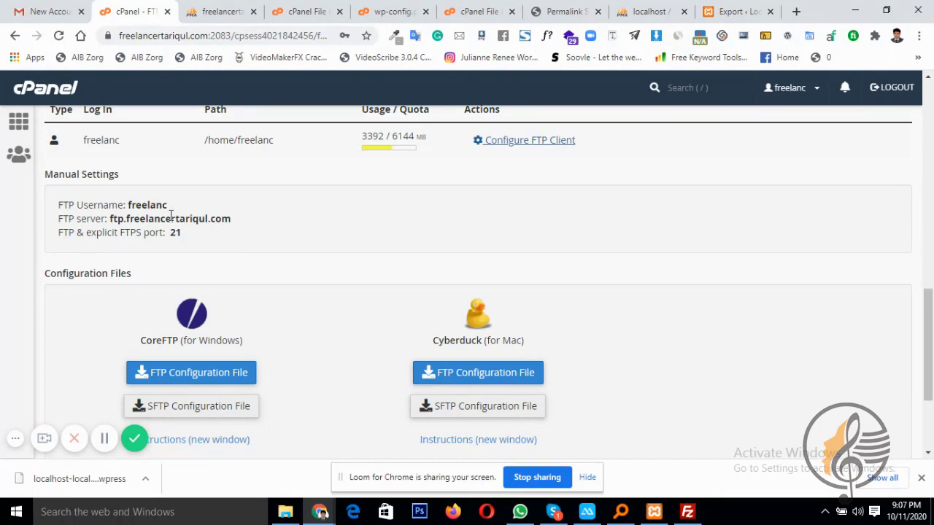
# Copy the FTP username from cPanel into FileZilla's Username box
pyautogui.moveTo(170, 206); pyautogui.dragTo(128, 206)
pyautogui.hotkey('ctrl', 'c')
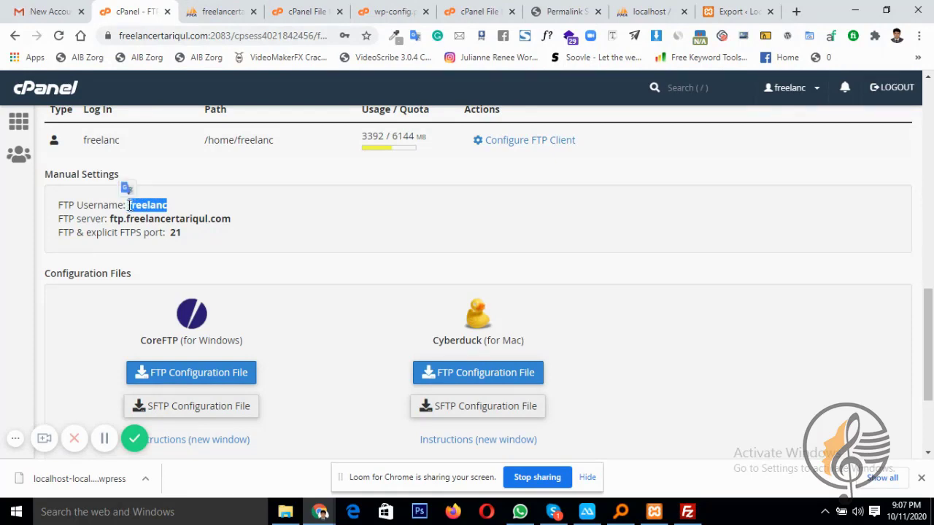
pyautogui.click(687, 512)
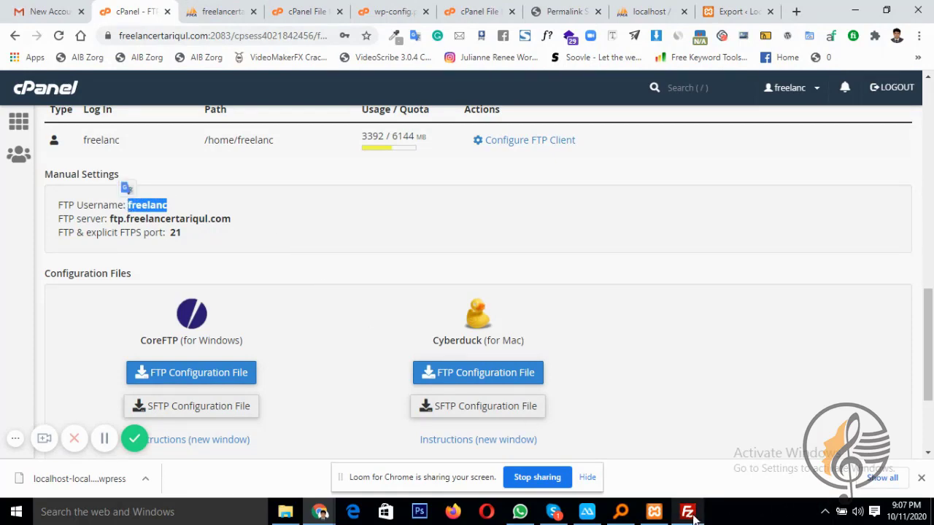
pyautogui.click(238, 199)
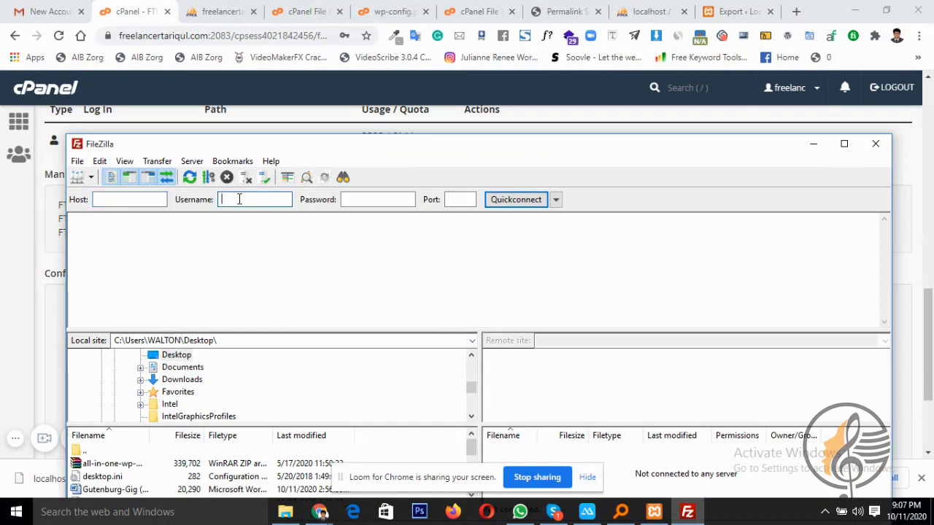
pyautogui.hotkey('ctrl', 'v')
pyautogui.hotkey('alt', 'Tab')
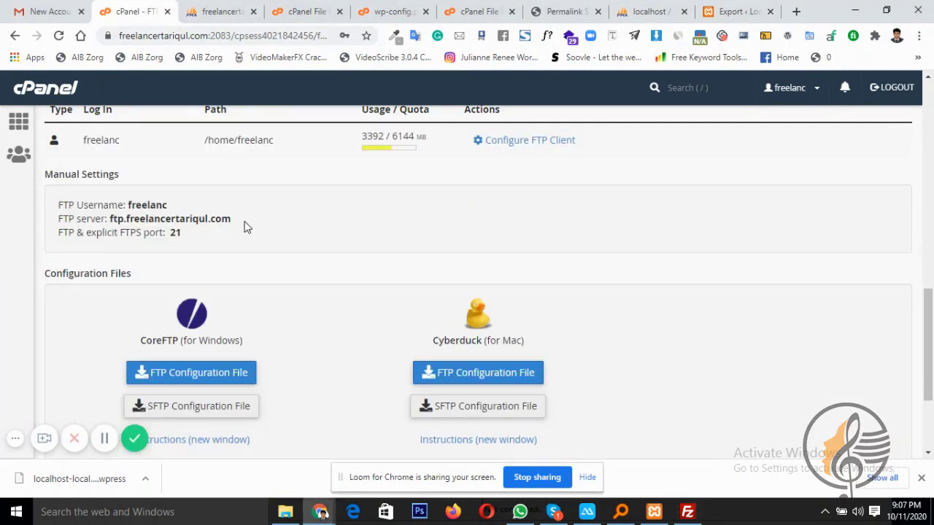
# Copy the FTP server address into FileZilla's Host box, then return to the Gmail welcome email
pyautogui.moveTo(231, 219); pyautogui.dragTo(111, 218)
pyautogui.hotkey('ctrl', 'c')
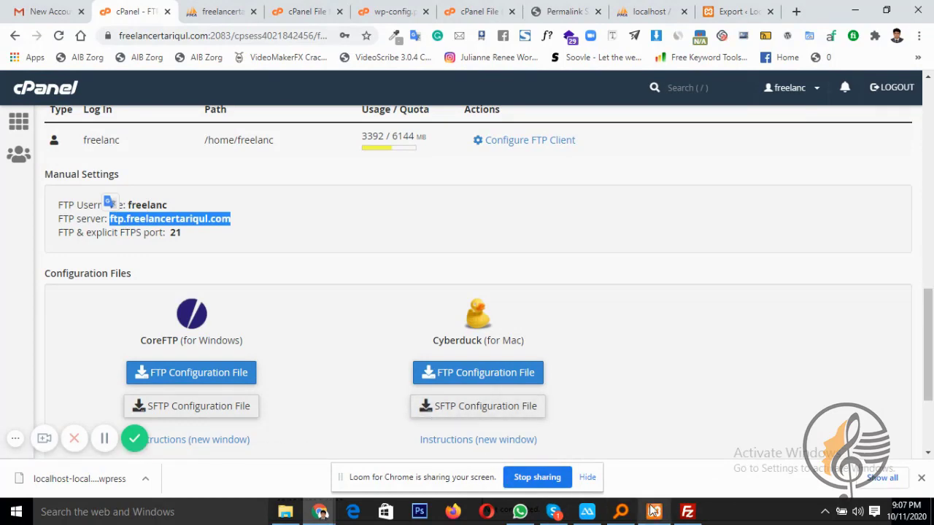
pyautogui.click(688, 513)
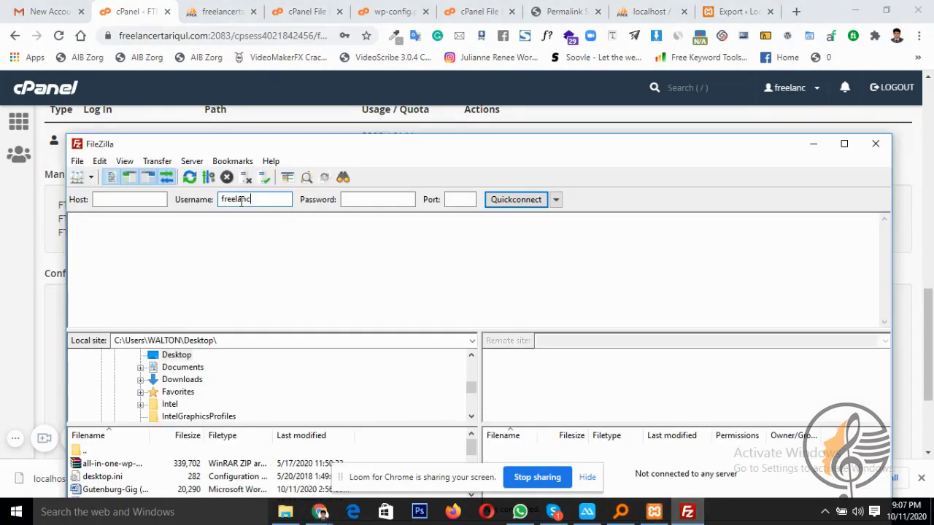
pyautogui.click(141, 199)
pyautogui.hotkey('ctrl', 'v')
pyautogui.click(10, 217)
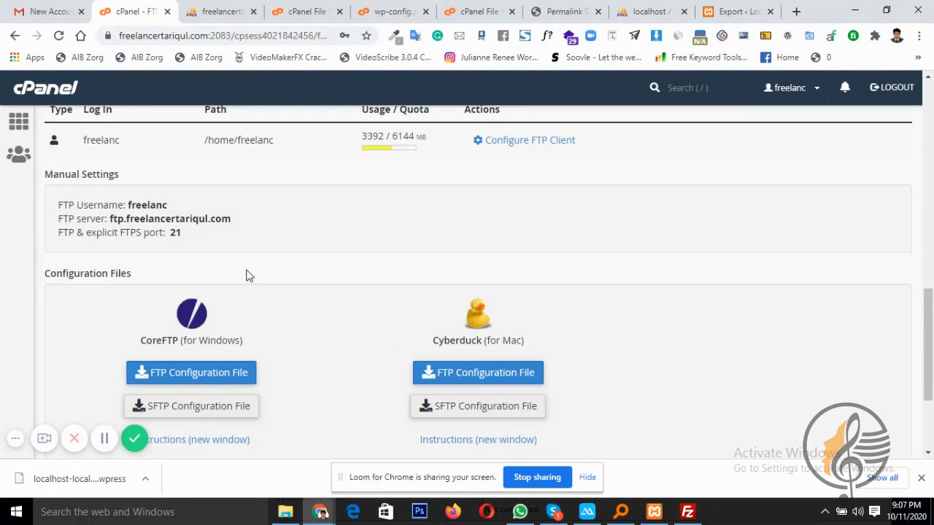
pyautogui.click(77, 7)
pyautogui.scroll(4, 448, 290)
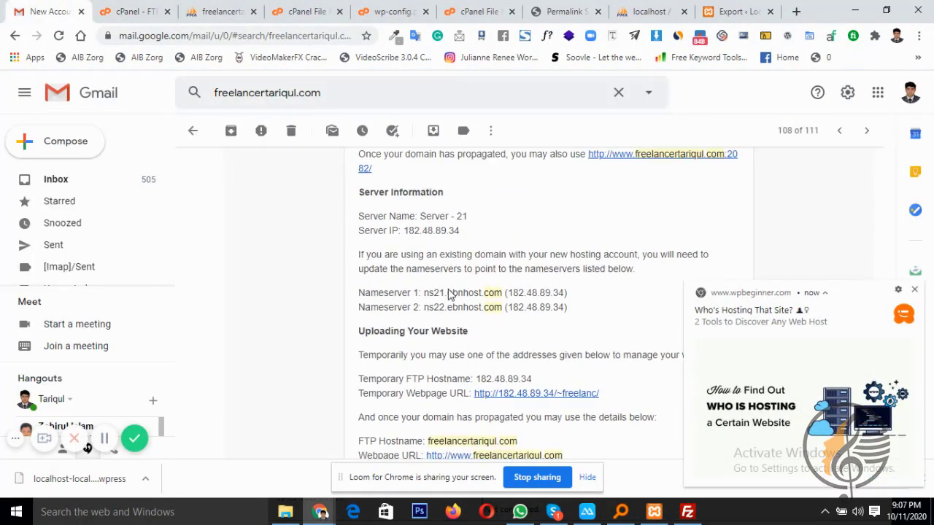
# Paste the email's account password into FileZilla's Password box and start Quickconnect
pyautogui.scroll(-1, 445, 291)
pyautogui.scroll(1, 446, 291)
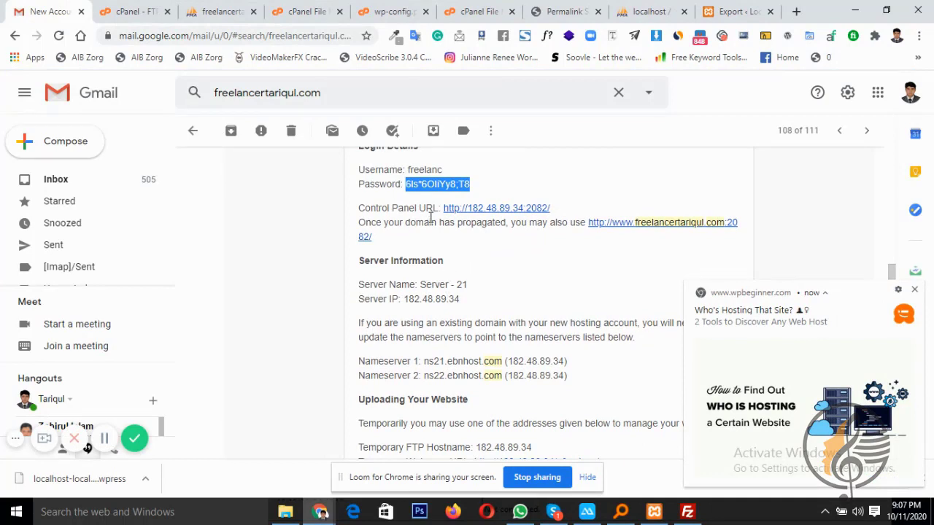
pyautogui.click(687, 511)
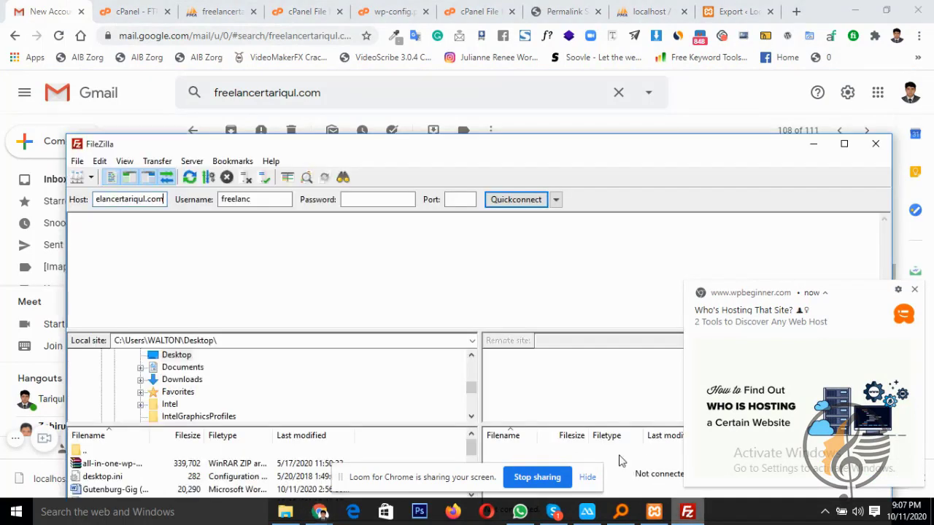
pyautogui.click(372, 199)
pyautogui.hotkey('ctrl', 'v')
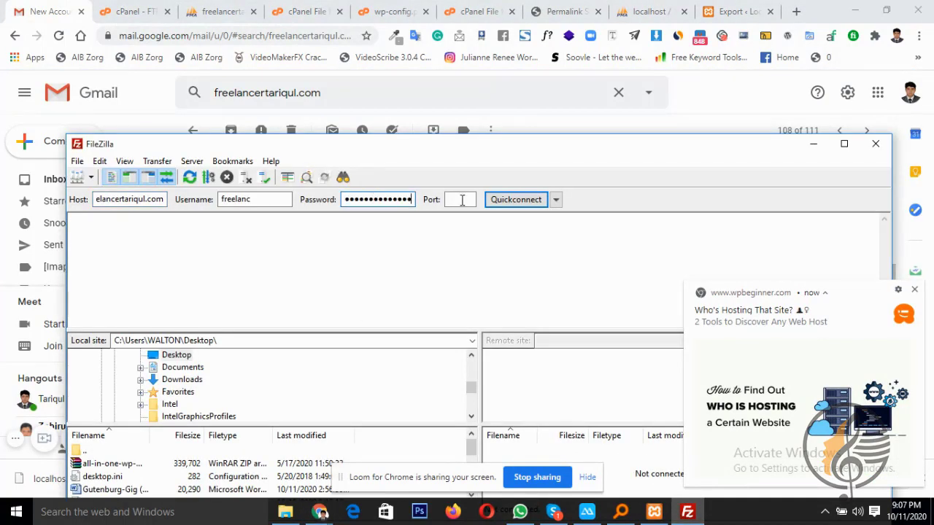
pyautogui.click(462, 201)
pyautogui.write('w')
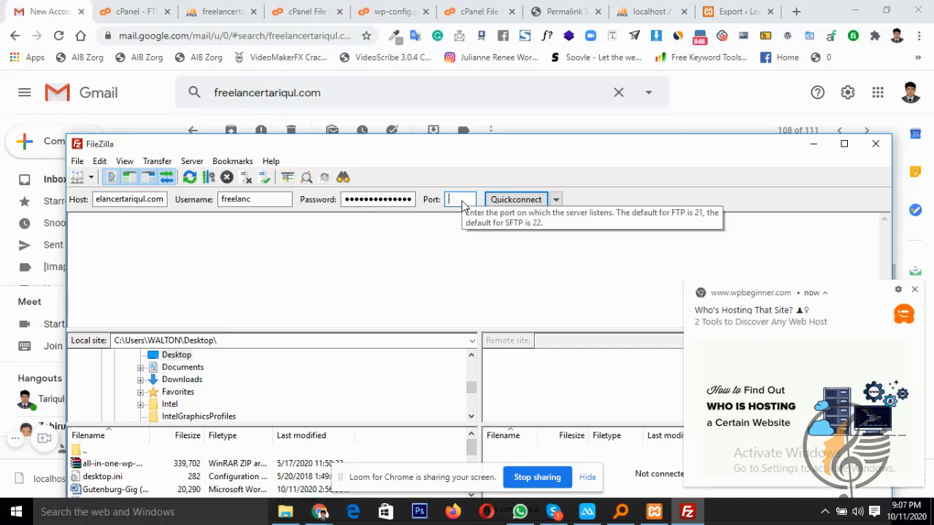
pyautogui.write('1')
pyautogui.click(509, 201)
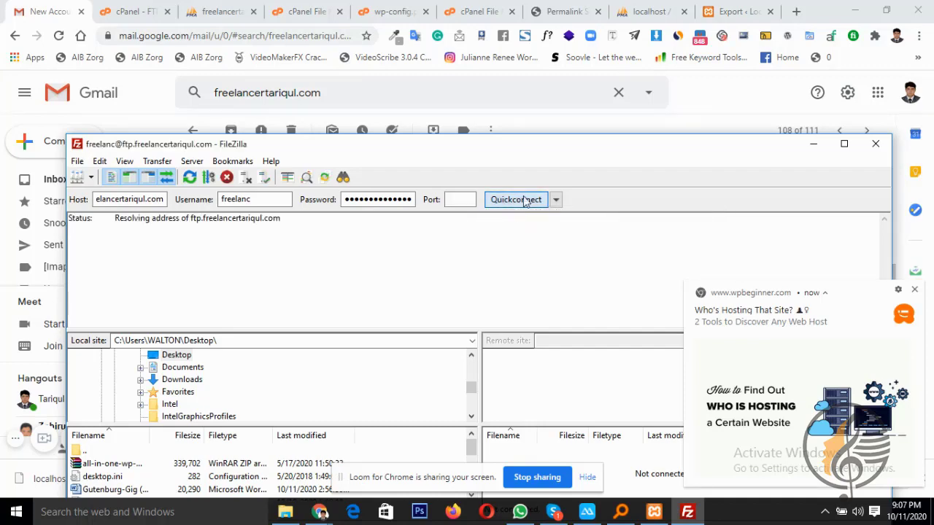
# Maximize FileZilla, dismiss the notification and update dialog, wait out the timeout, then return to Gmail
pyautogui.click(844, 143)
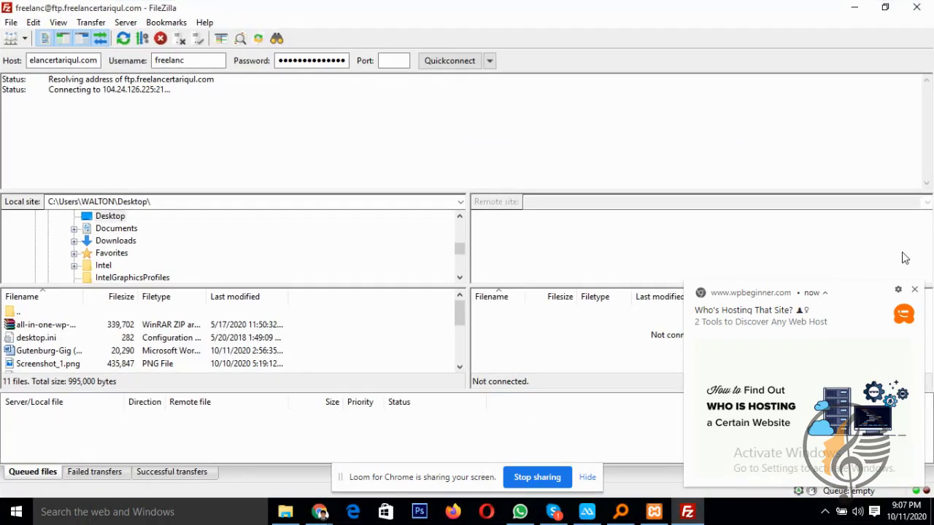
pyautogui.click(915, 290)
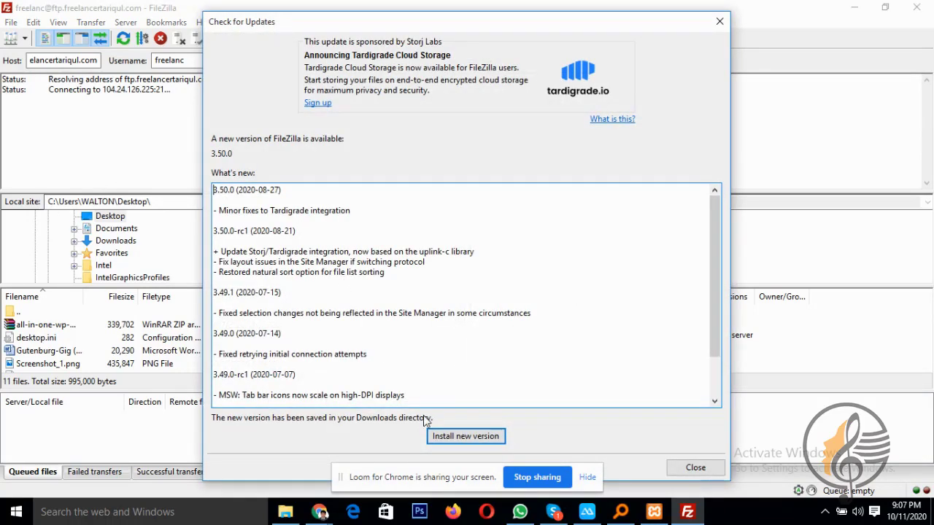
pyautogui.click(696, 468)
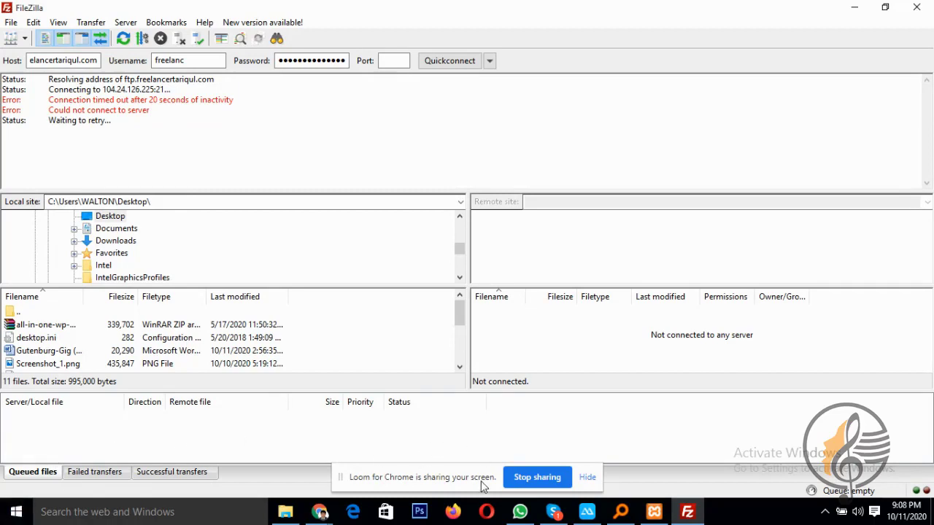
pyautogui.moveTo(330, 516)
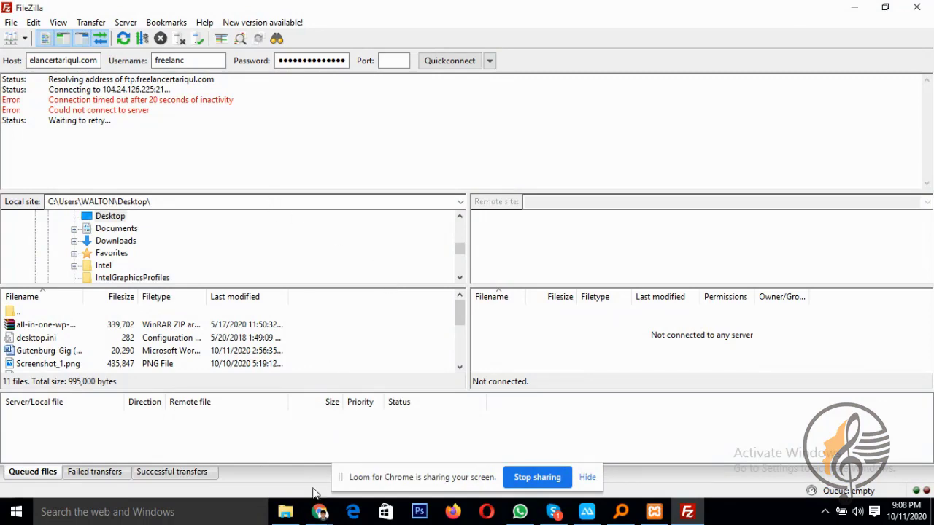
pyautogui.click(222, 456)
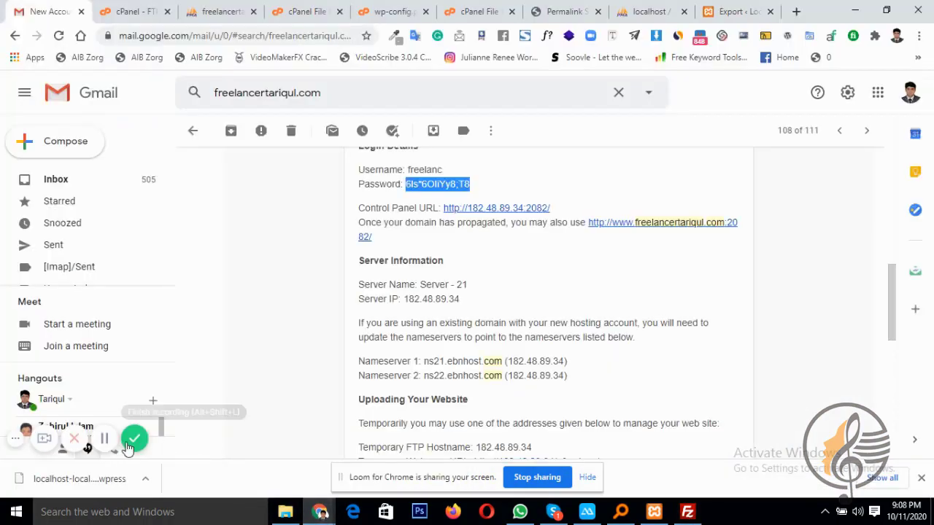
# Check FileZilla's log for repeated FTP connection timeouts, then return to the cPanel File Manager window
pyautogui.click(105, 441)
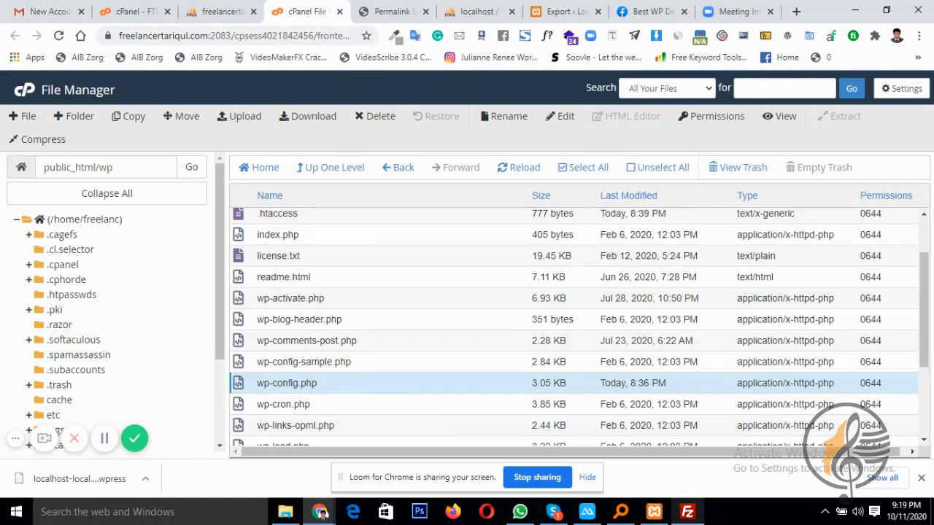
pyautogui.click(687, 512)
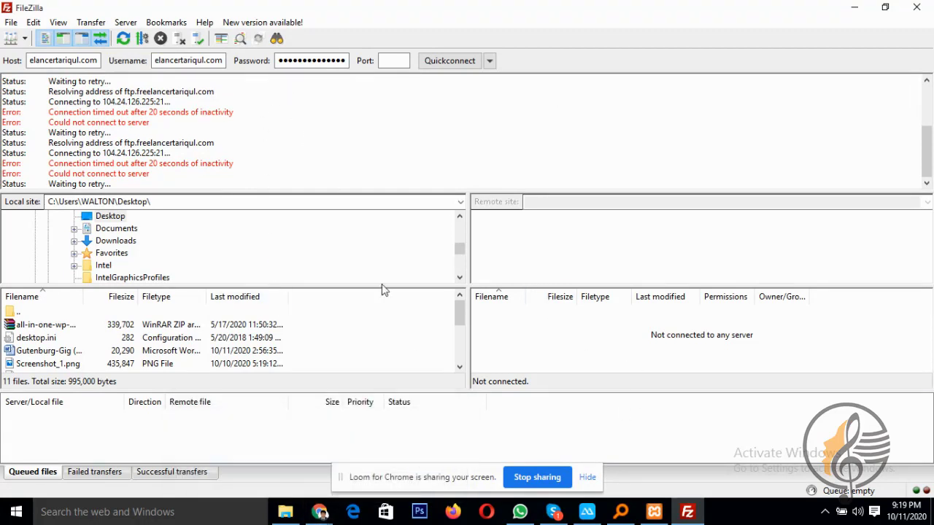
pyautogui.click(321, 513)
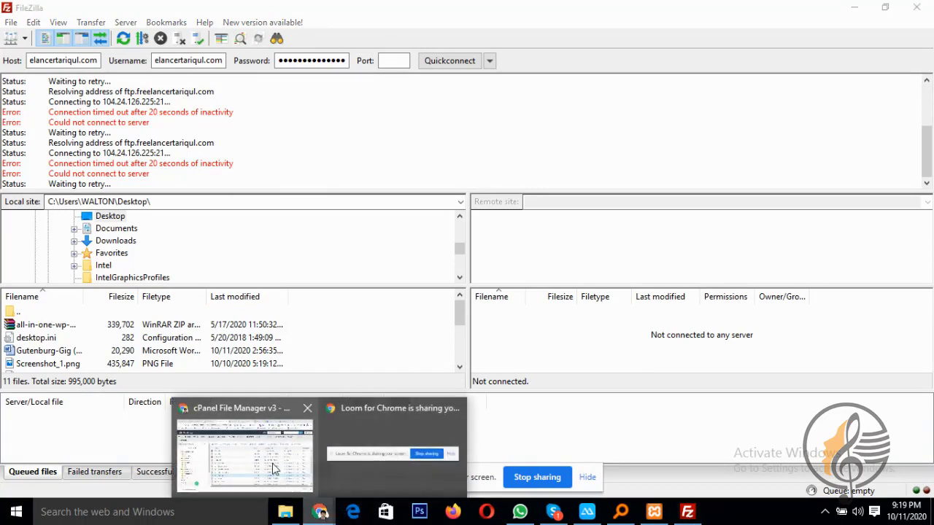
pyautogui.click(273, 466)
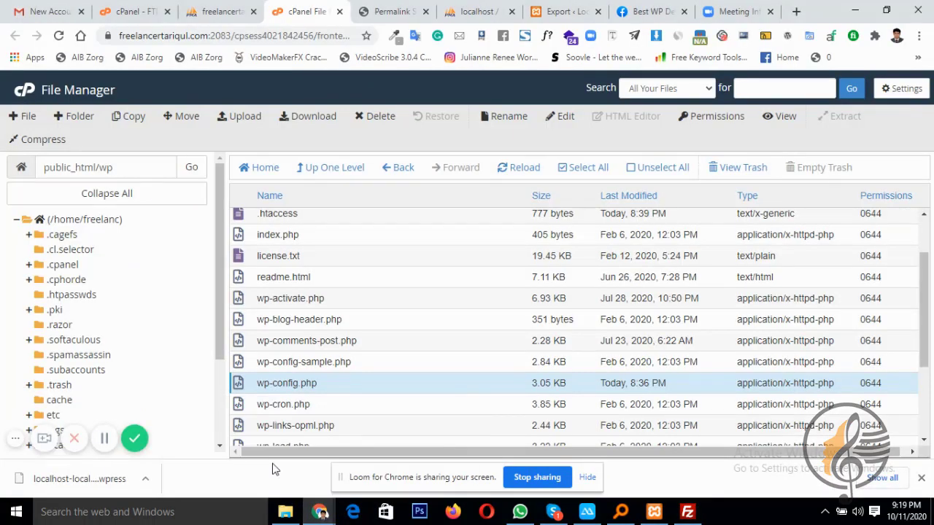